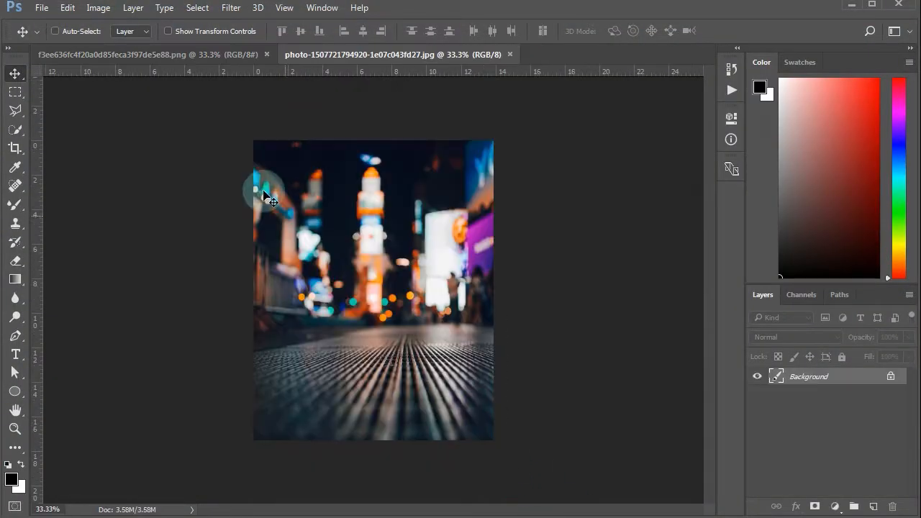
Step: Switch to the woman's portrait document and adjust its RGB Levels to input values 6, 1.17 and 252
{"action": "left_click", "coordinate": [195, 55]}
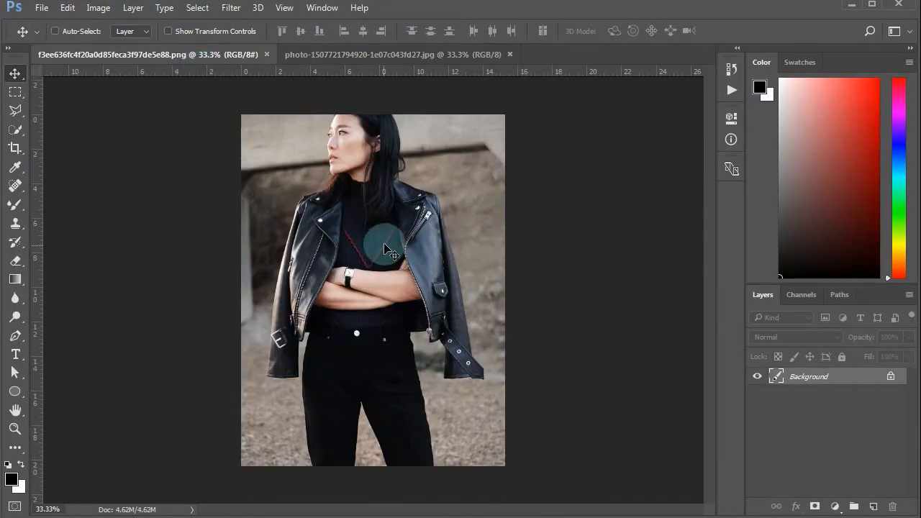
{"action": "scroll", "coordinate": [359, 148], "scroll_direction": "up", "scroll_amount": 5}
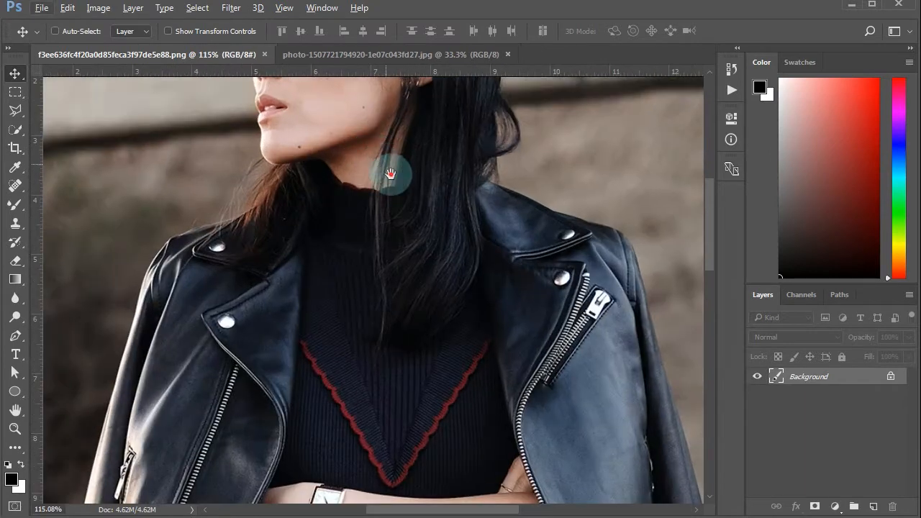
{"action": "left_click_drag", "start_coordinate": [390, 173], "coordinate": [452, 351]}
{"action": "scroll", "coordinate": [431, 336], "scroll_direction": "down", "scroll_amount": 5}
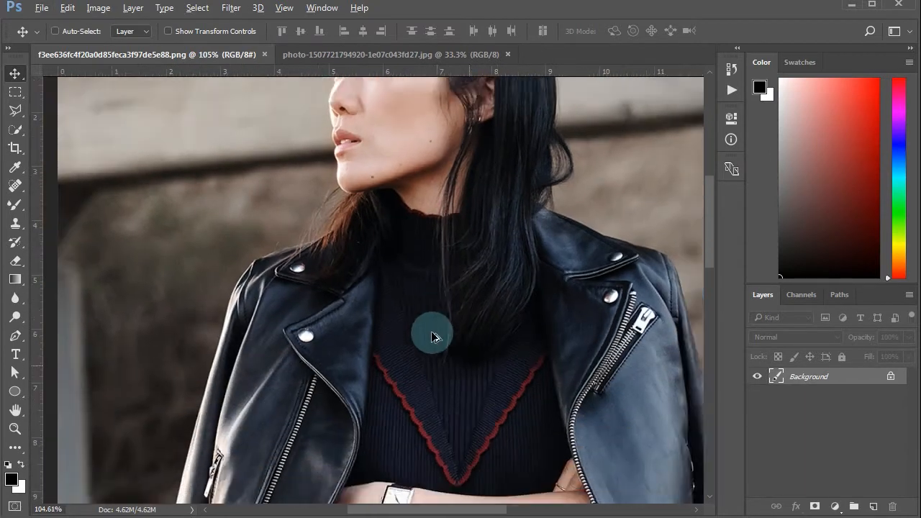
{"action": "scroll", "coordinate": [379, 309], "scroll_direction": "down", "scroll_amount": 3}
{"action": "scroll", "coordinate": [376, 305], "scroll_direction": "down", "scroll_amount": 2}
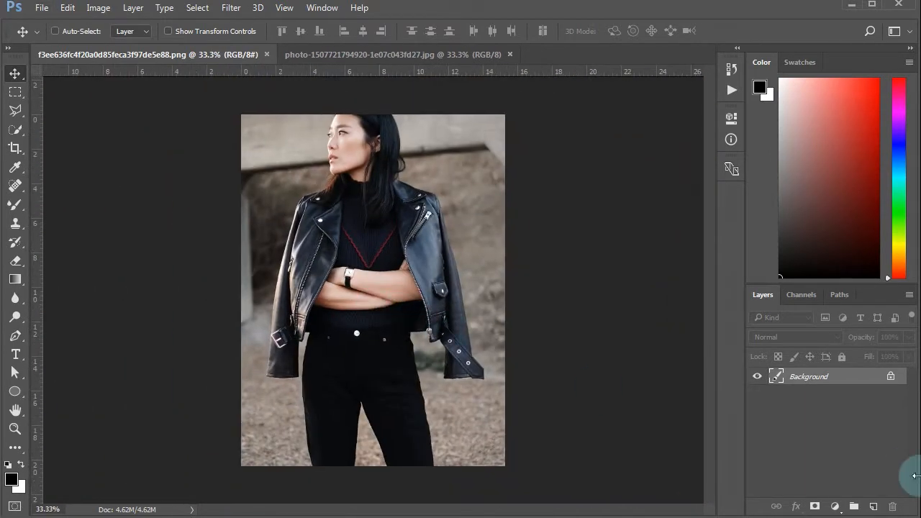
{"action": "key", "text": "ctrl+l"}
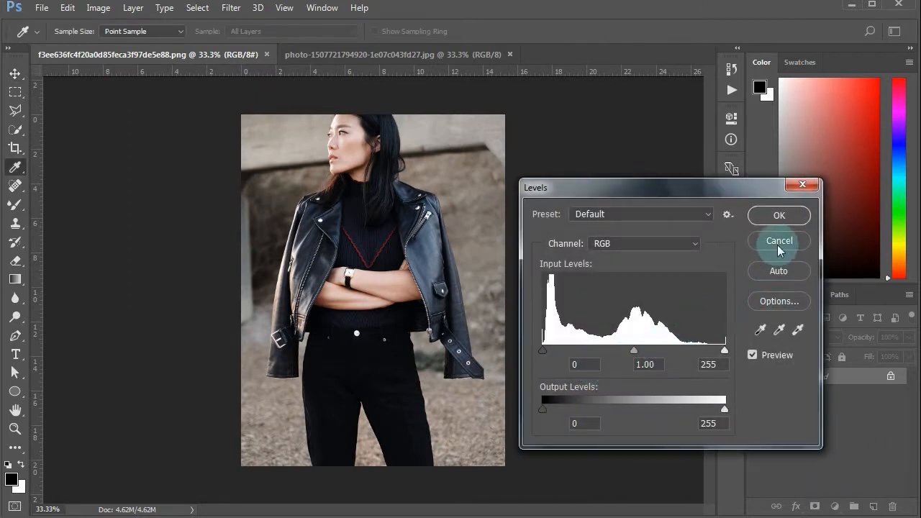
{"action": "left_click_drag", "start_coordinate": [722, 352], "coordinate": [723, 351]}
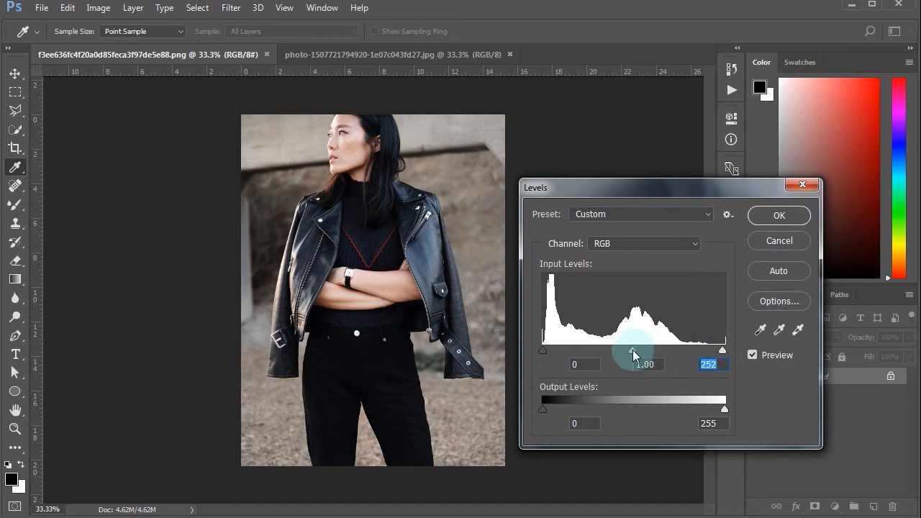
{"action": "mouse_move", "coordinate": [632, 350]}
{"action": "left_mouse_down"}
{"action": "mouse_move", "coordinate": [641, 350]}
{"action": "mouse_move", "coordinate": [622, 350]}
{"action": "left_mouse_up"}
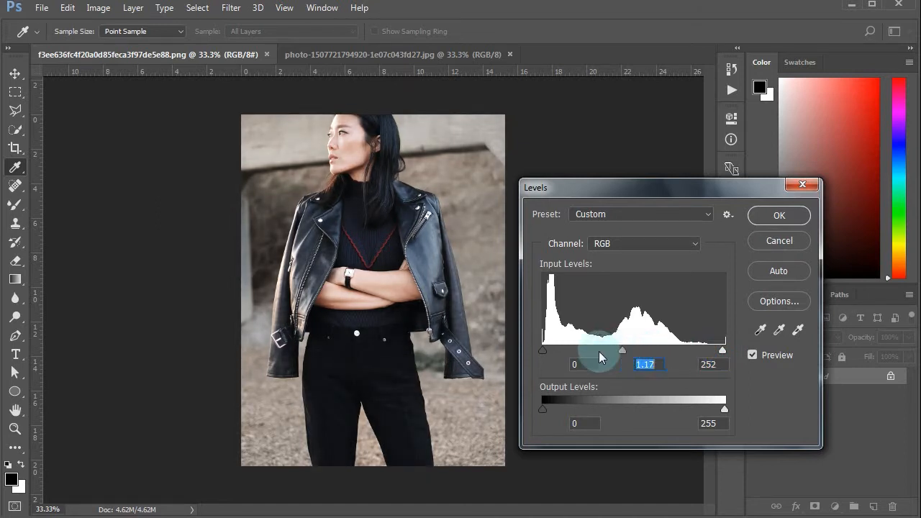
{"action": "left_click_drag", "start_coordinate": [544, 350], "coordinate": [549, 357]}
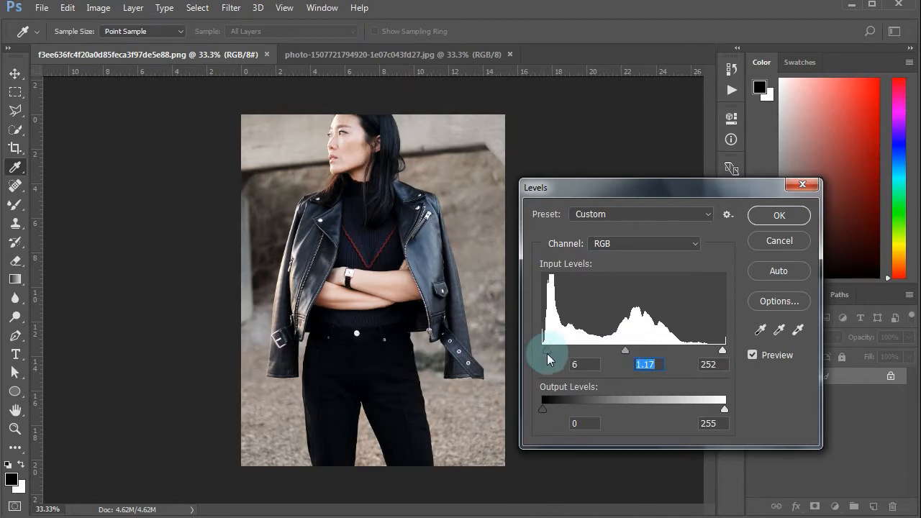
{"action": "left_click", "coordinate": [777, 214]}
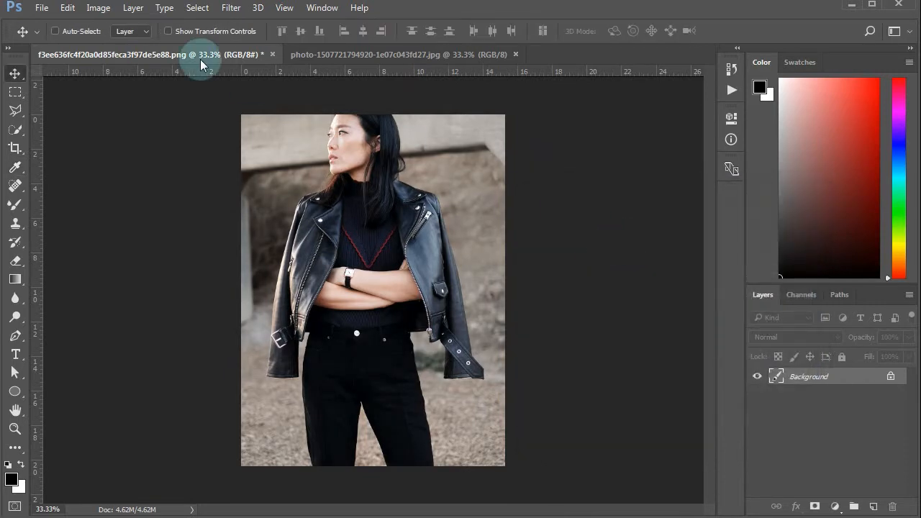
Step: Apply a Shadows/Highlights adjustment to the portrait with shadows at 35% and highlights at 0%
{"action": "left_click", "coordinate": [96, 8]}
{"action": "mouse_move", "coordinate": [183, 44]}
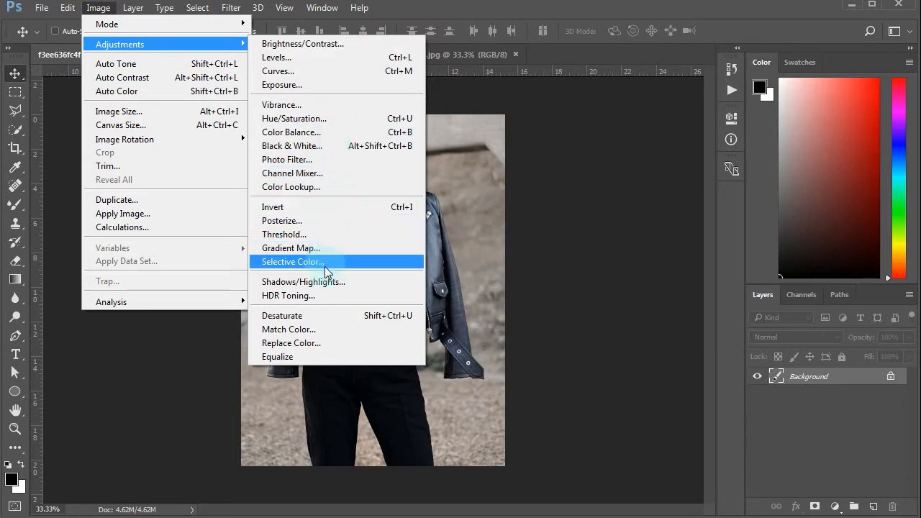
{"action": "left_click", "coordinate": [331, 284]}
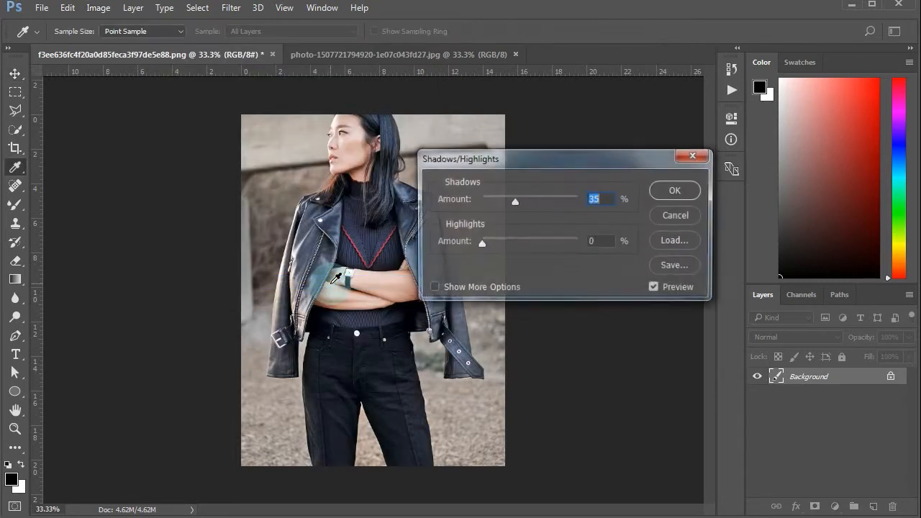
{"action": "left_click", "coordinate": [667, 191]}
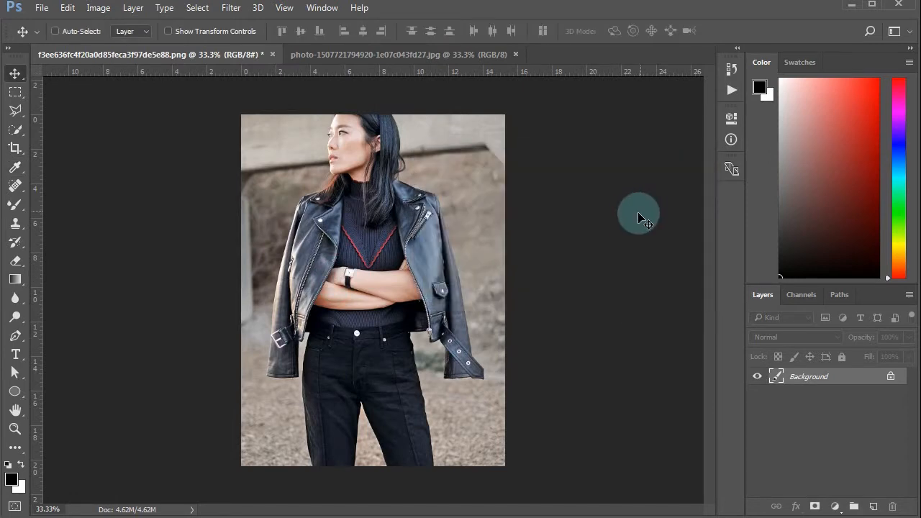
Step: Set up the Pen tool in Shape mode with no fill and a 2 px green stroke
{"action": "scroll", "coordinate": [370, 204], "scroll_direction": "up", "scroll_amount": 10}
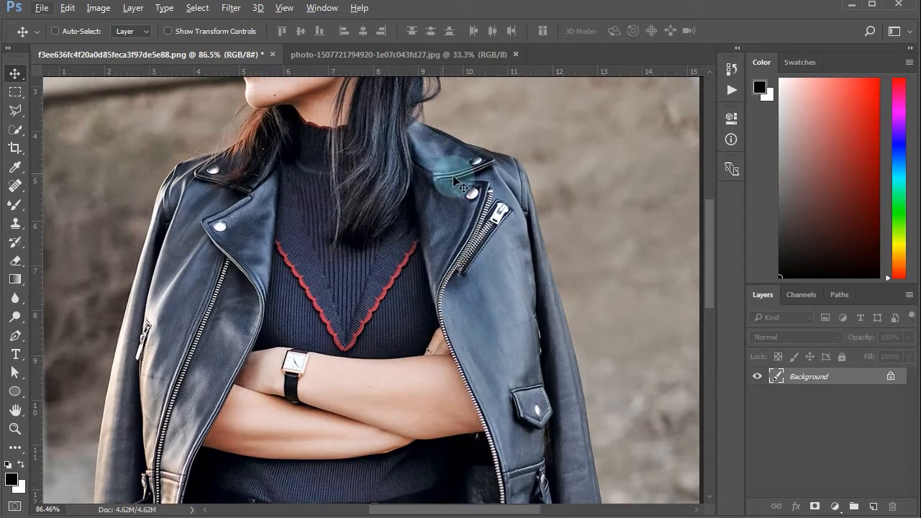
{"action": "scroll", "coordinate": [453, 180], "scroll_direction": "up", "scroll_amount": 5}
{"action": "left_click", "coordinate": [16, 338]}
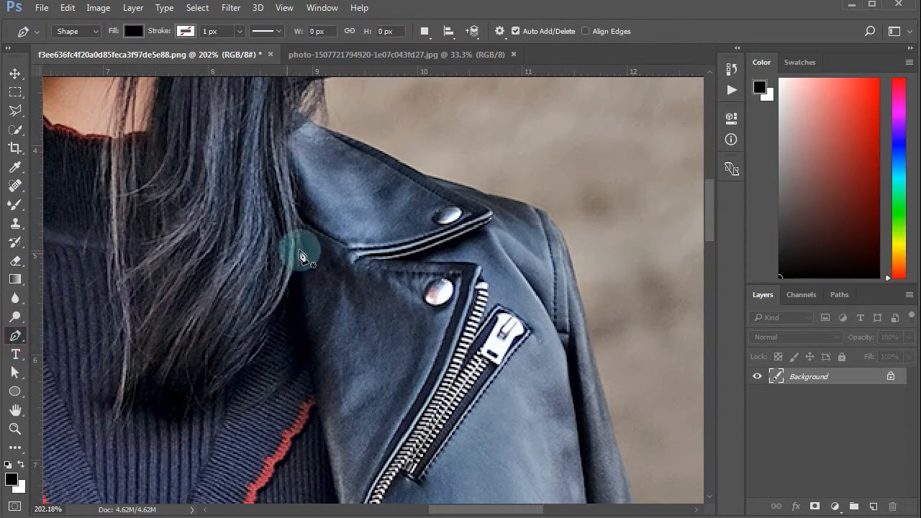
{"action": "left_click", "coordinate": [134, 32]}
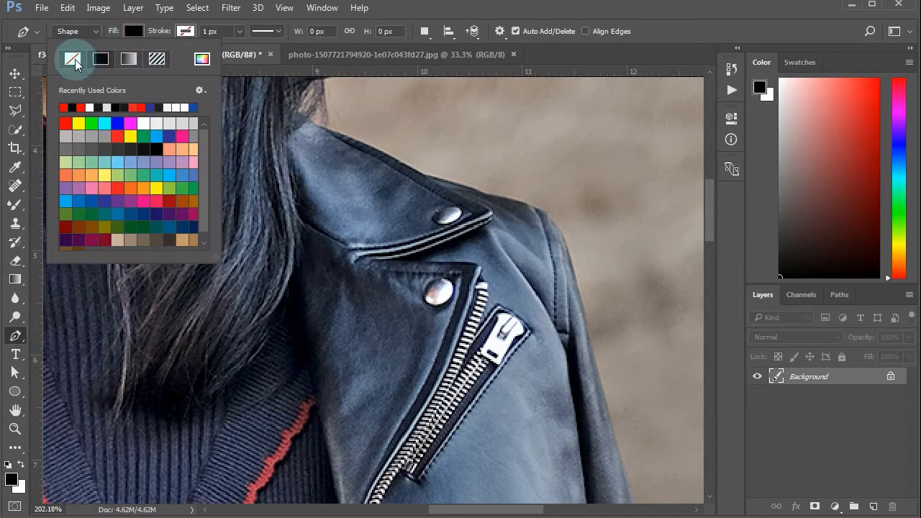
{"action": "left_click", "coordinate": [79, 32]}
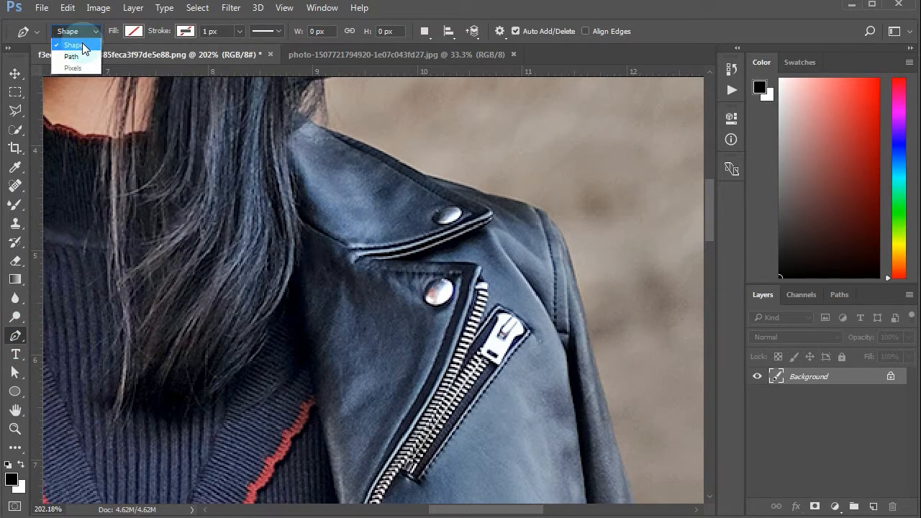
{"action": "left_click", "coordinate": [79, 45]}
{"action": "left_click", "coordinate": [185, 33]}
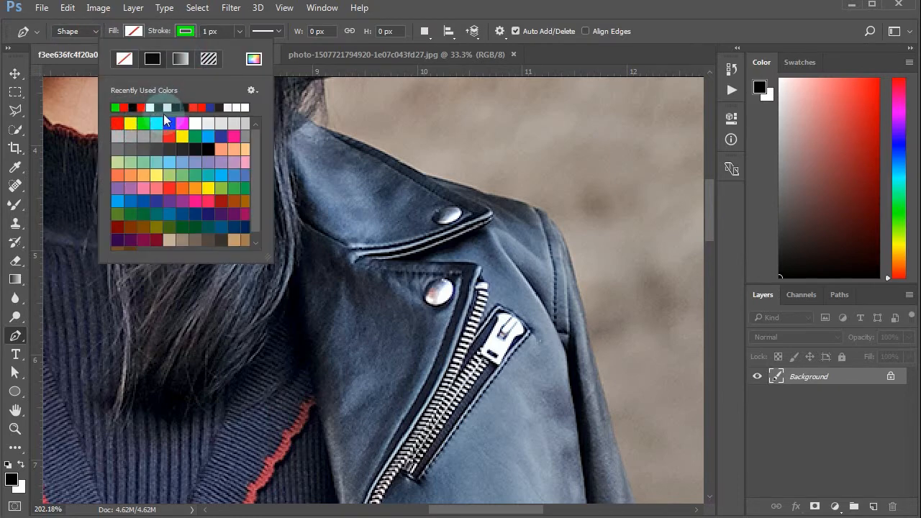
{"action": "left_click", "coordinate": [238, 34]}
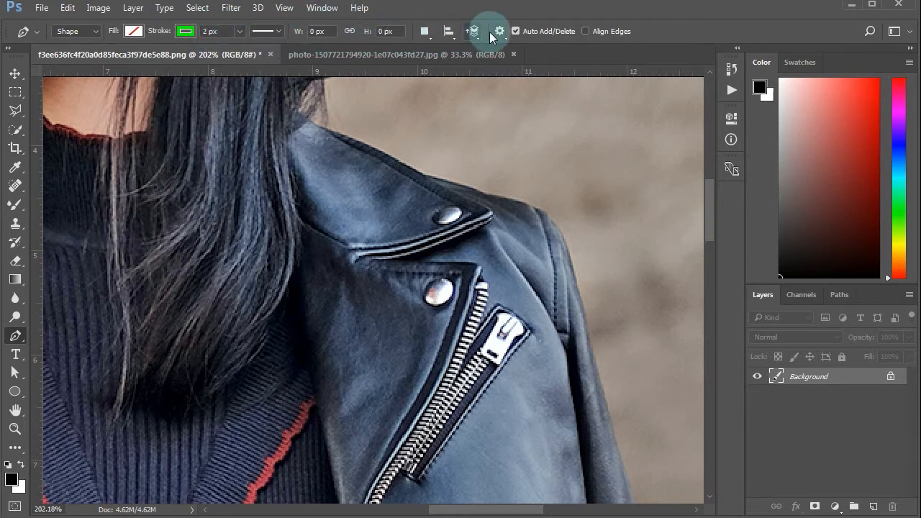
Step: Start a Pen outline along the jacket collar's upper edge beside the hair and set its stroke width to 3 px
{"action": "left_click", "coordinate": [305, 117]}
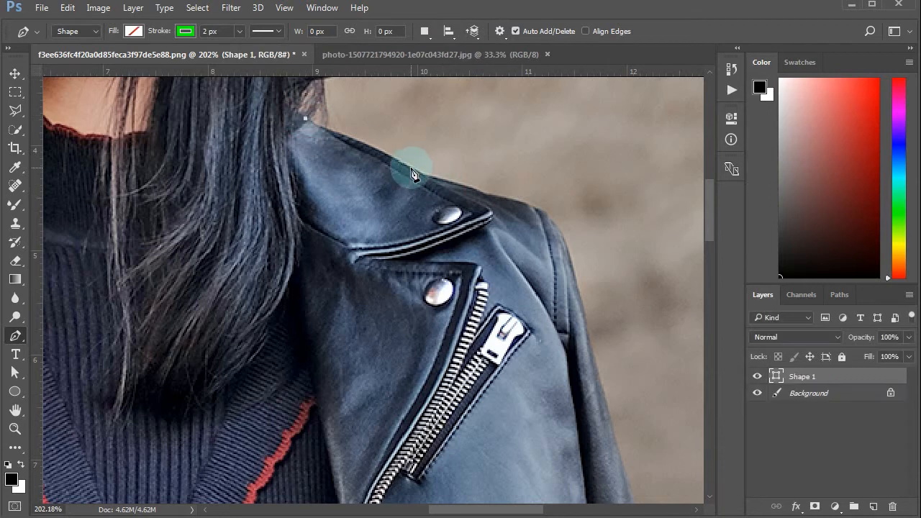
{"action": "left_click", "coordinate": [413, 168], "text": "alt"}
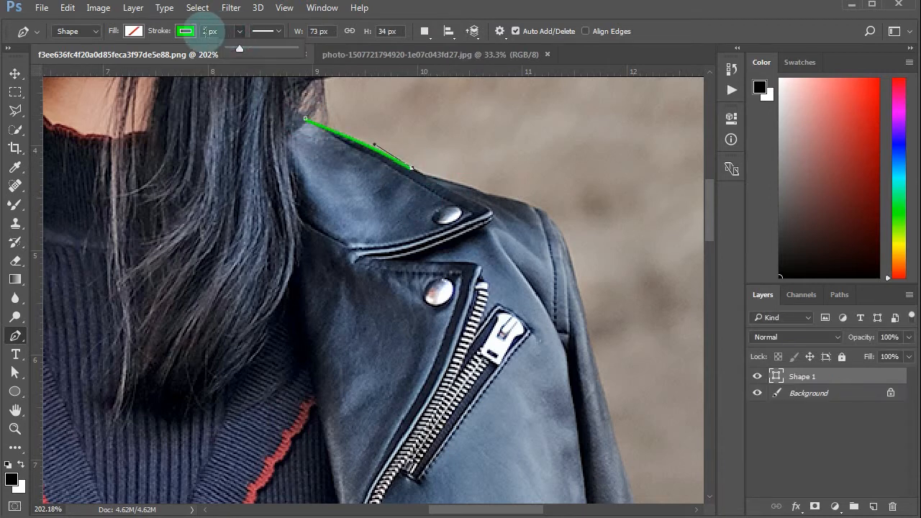
{"action": "left_click", "coordinate": [221, 33]}
{"action": "type", "text": "3"}
{"action": "key", "text": "Return"}
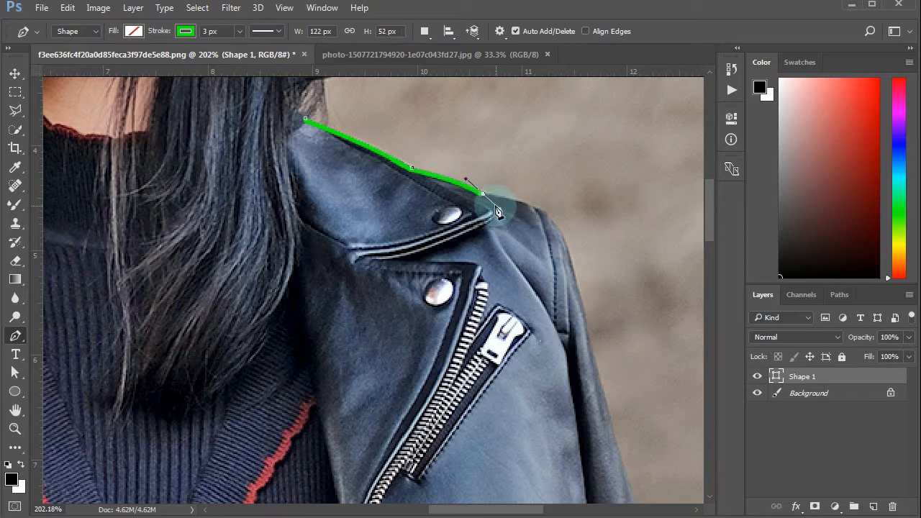
Step: Continue the outline over the shoulder and down the outer edge of the right-hand sleeve to the belt strap
{"action": "scroll", "coordinate": [616, 334], "scroll_direction": "down", "scroll_amount": 3}
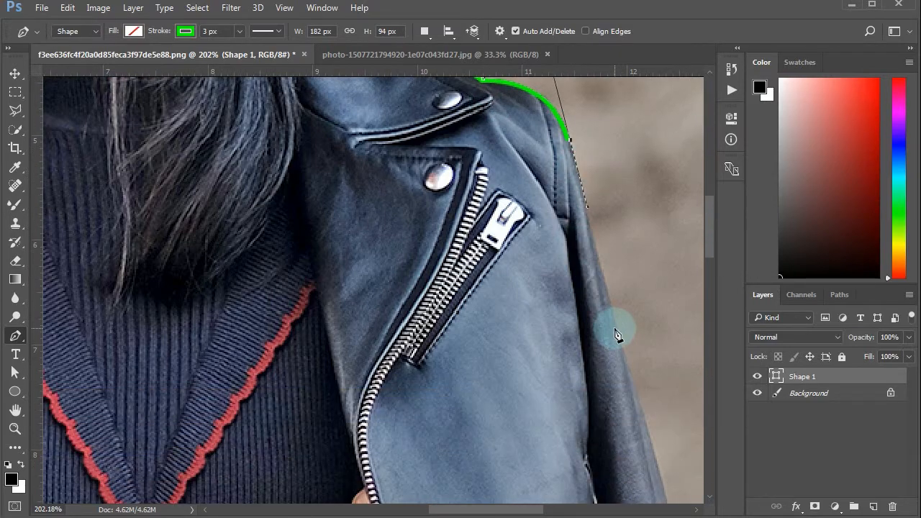
{"action": "scroll", "coordinate": [619, 338], "scroll_direction": "up", "scroll_amount": 5}
{"action": "scroll", "coordinate": [616, 377], "scroll_direction": "down", "scroll_amount": 5}
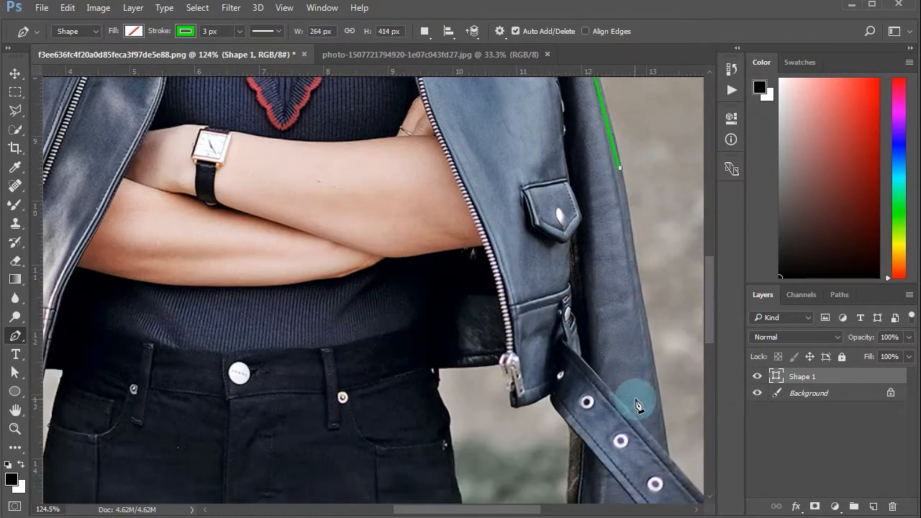
{"action": "scroll", "coordinate": [624, 391], "scroll_direction": "up", "scroll_amount": 1}
{"action": "left_click_drag", "start_coordinate": [634, 291], "coordinate": [637, 356]}
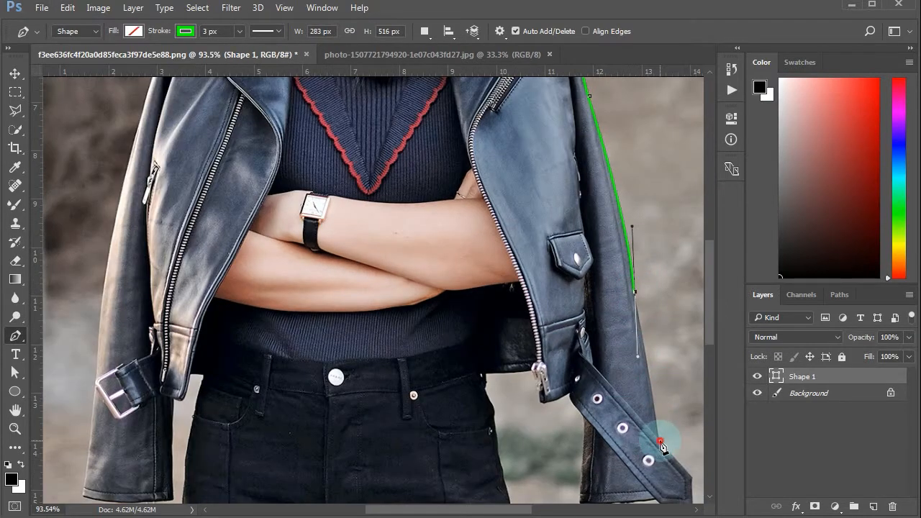
{"action": "scroll", "coordinate": [664, 465], "scroll_direction": "up", "scroll_amount": 3}
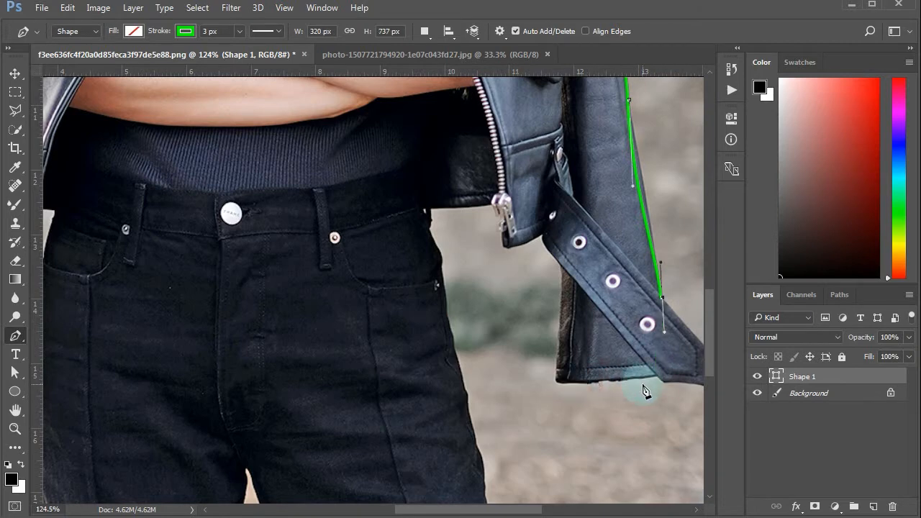
Step: Trace the sleeve's hem, its inner edge and the jacket's lower edge past the zipper pull to the trousers
{"action": "left_click", "coordinate": [656, 377]}
{"action": "left_click", "coordinate": [553, 379]}
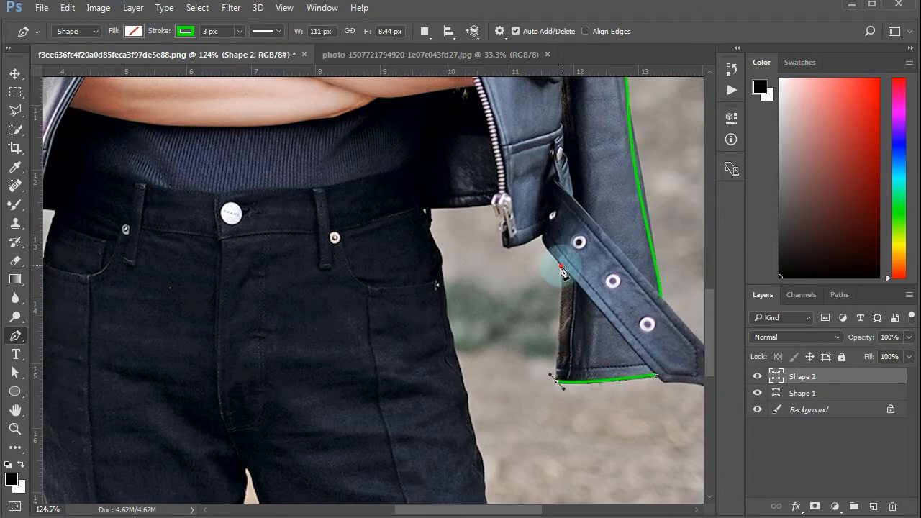
{"action": "left_click_drag", "start_coordinate": [559, 230], "coordinate": [544, 242]}
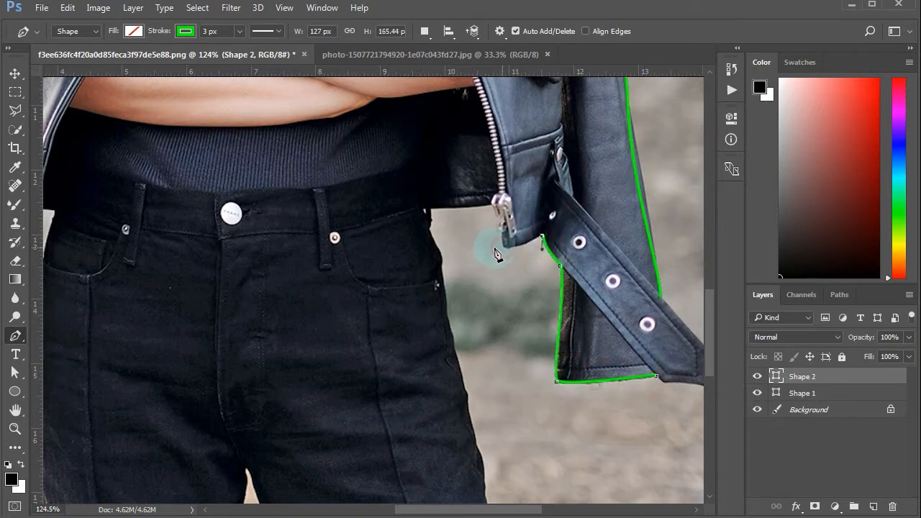
{"action": "left_click", "coordinate": [502, 248], "text": "alt"}
{"action": "left_click", "coordinate": [502, 232]}
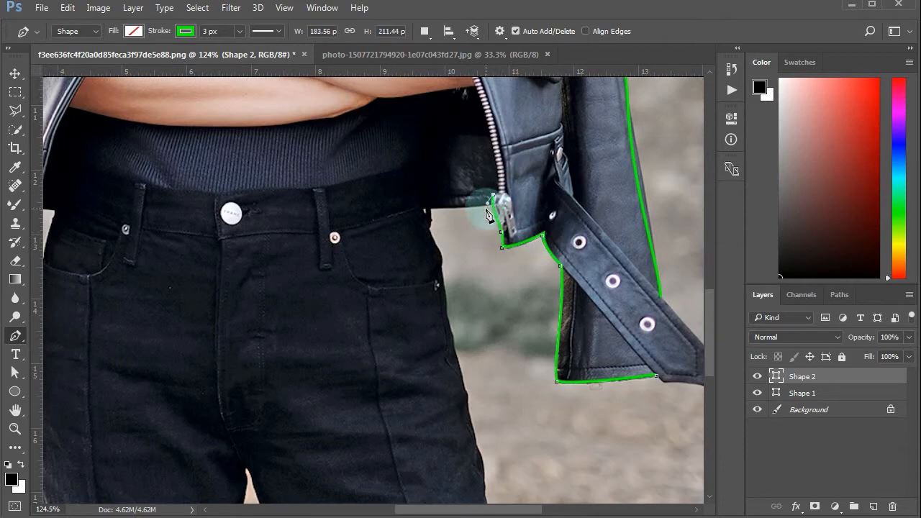
{"action": "left_click", "coordinate": [491, 207]}
{"action": "scroll", "coordinate": [424, 188], "scroll_direction": "down", "scroll_amount": 6}
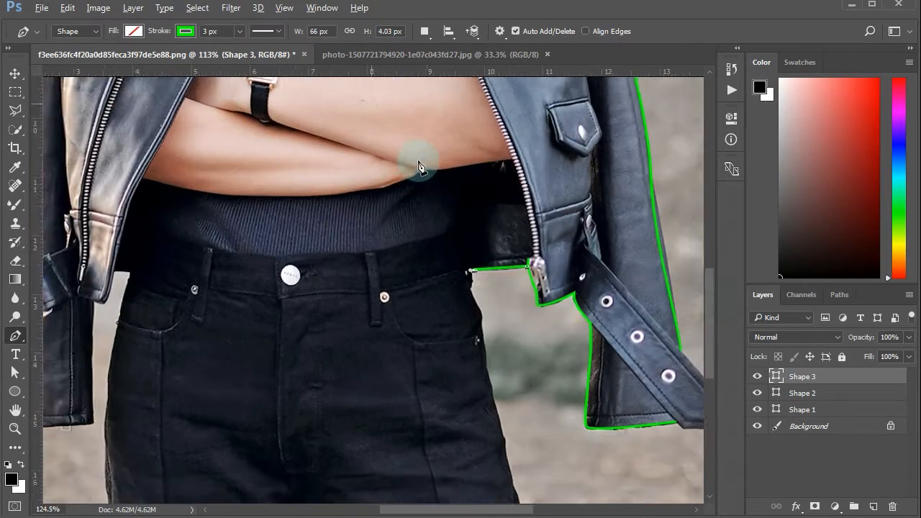
Step: Start a new outline around the right-hand collar tip, into the notch and out to the lapel's point
{"action": "scroll", "coordinate": [543, 151], "scroll_direction": "up", "scroll_amount": 6}
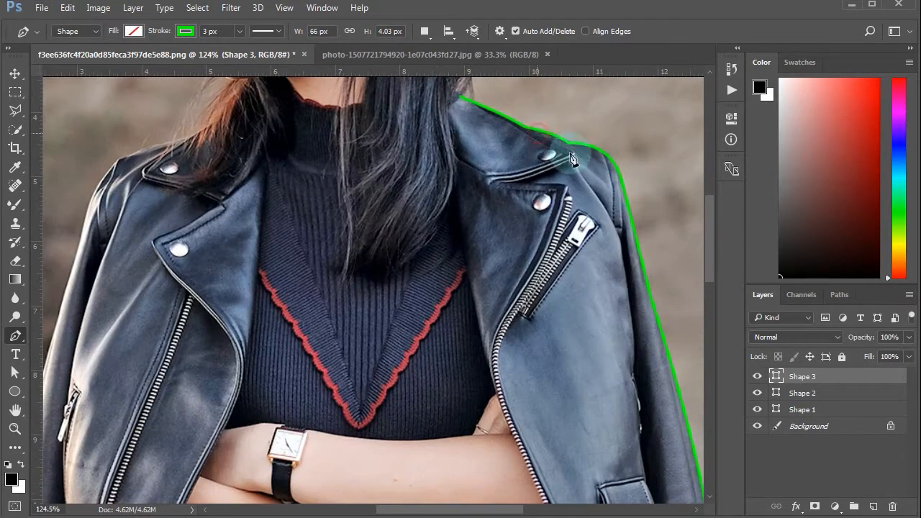
{"action": "left_click", "coordinate": [529, 131]}
{"action": "left_click", "coordinate": [573, 154]}
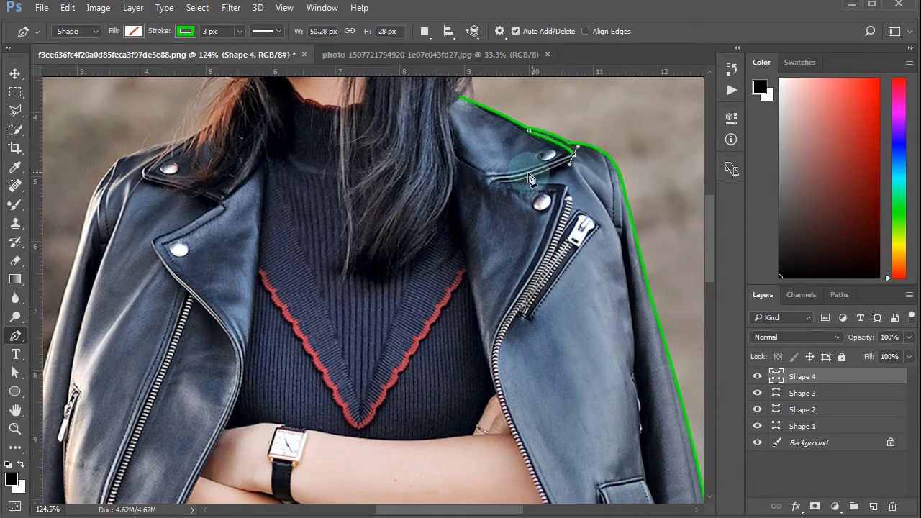
{"action": "left_click_drag", "start_coordinate": [501, 182], "coordinate": [483, 186]}
{"action": "left_click_drag", "start_coordinate": [569, 189], "coordinate": [566, 200]}
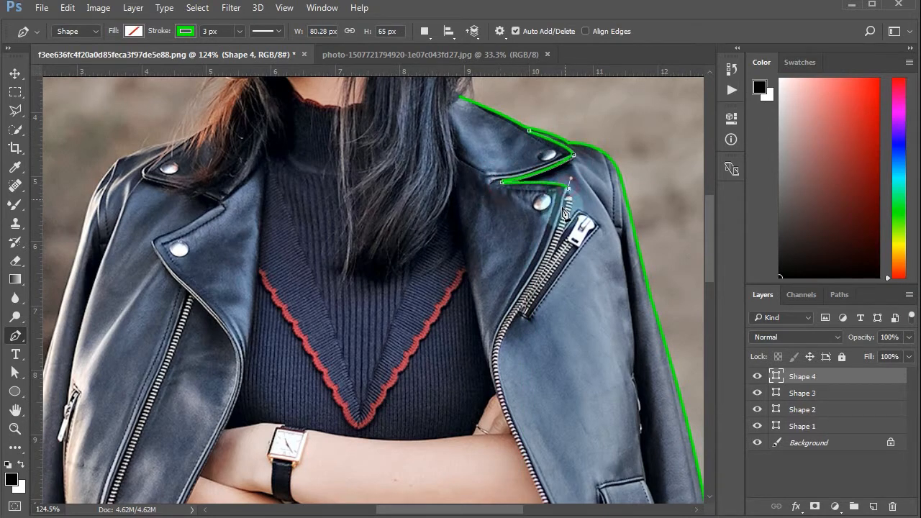
Step: Extend the lapel outline down the curved lapel edge and along the jacket's front zipper toward the hem
{"action": "left_click_drag", "start_coordinate": [528, 284], "coordinate": [521, 409]}
{"action": "scroll", "coordinate": [507, 321], "scroll_direction": "down", "scroll_amount": 2}
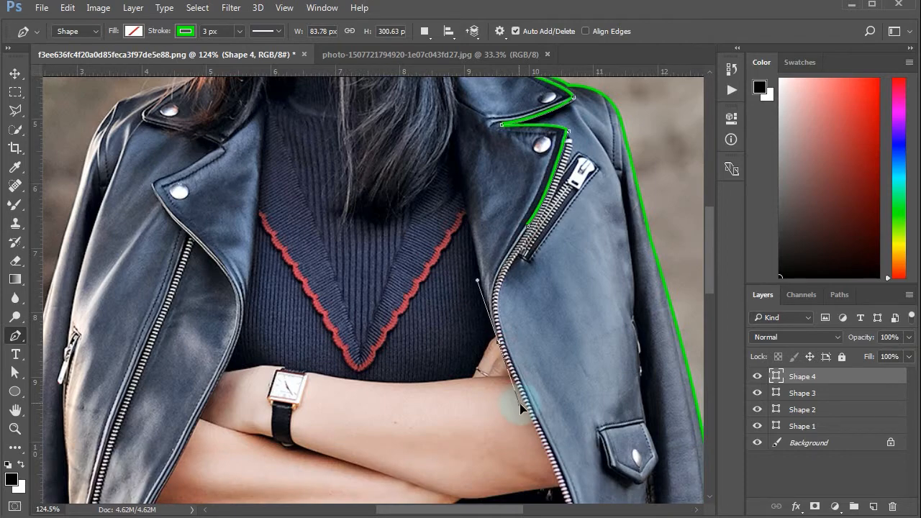
{"action": "scroll", "coordinate": [520, 407], "scroll_direction": "down", "scroll_amount": 5}
{"action": "left_click_drag", "start_coordinate": [554, 329], "coordinate": [559, 367]}
{"action": "left_click_drag", "start_coordinate": [583, 451], "coordinate": [585, 501]}
Step: Outline the pocket flap on the right-hand jacket front with line shapes around its sides, point and top edge
{"action": "scroll", "coordinate": [565, 350], "scroll_direction": "up", "scroll_amount": 2}
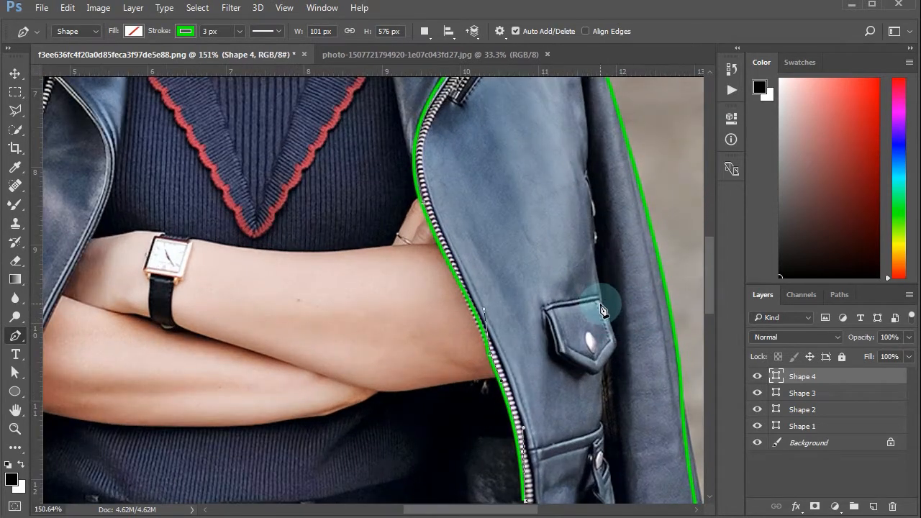
{"action": "left_click", "coordinate": [600, 302]}
{"action": "left_click", "coordinate": [618, 347]}
{"action": "left_click", "coordinate": [596, 373]}
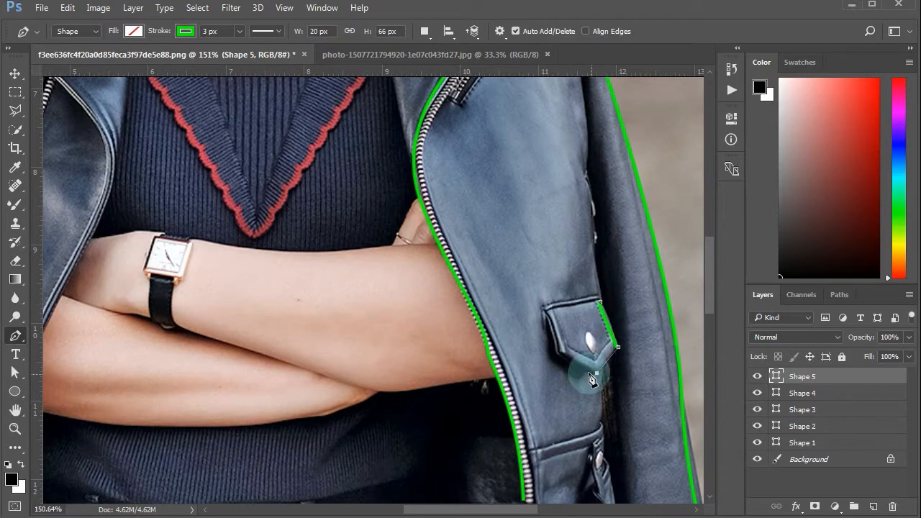
{"action": "left_click", "coordinate": [561, 354]}
{"action": "left_click", "coordinate": [545, 312]}
{"action": "left_click", "coordinate": [600, 302]}
{"action": "left_click", "coordinate": [590, 301]}
{"action": "left_click", "coordinate": [552, 308]}
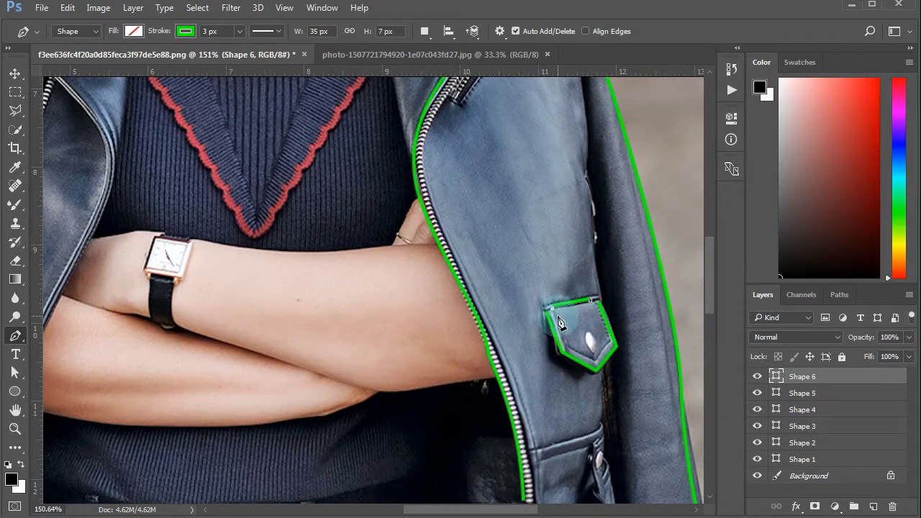
Step: Trace the outer long edge and lower end of the diagonal zip pocket on the right-hand chest
{"action": "scroll", "coordinate": [572, 342], "scroll_direction": "down", "scroll_amount": 8}
{"action": "scroll", "coordinate": [558, 198], "scroll_direction": "up", "scroll_amount": 10}
{"action": "left_click", "coordinate": [557, 194]}
{"action": "left_click", "coordinate": [459, 329]}
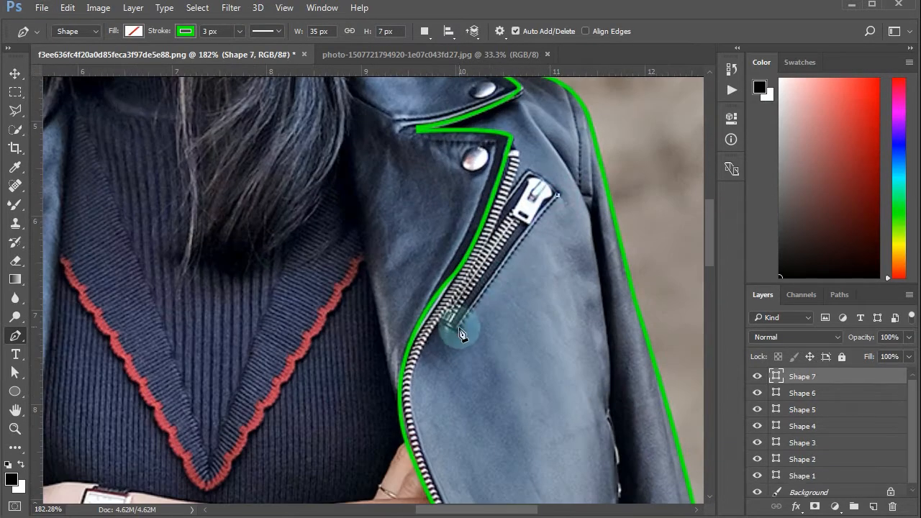
{"action": "left_click", "coordinate": [440, 319]}
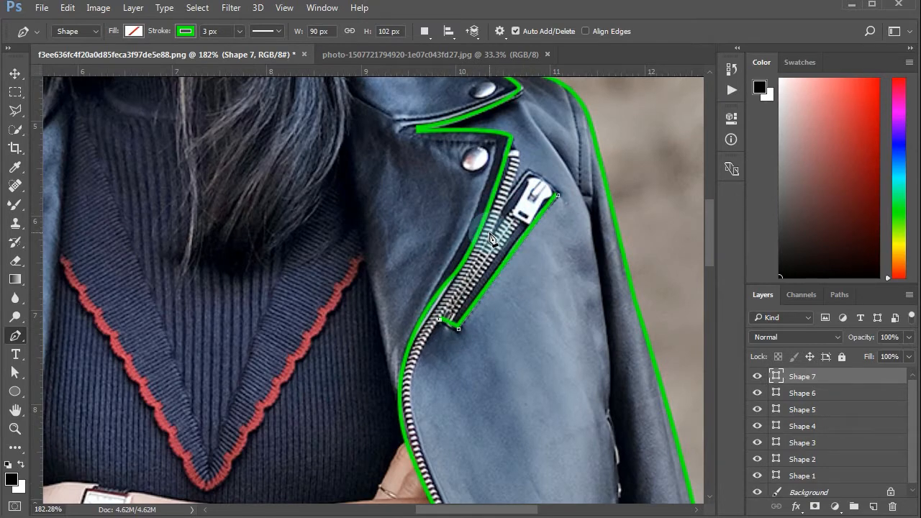
{"action": "key", "text": "Escape"}
Step: Trace the zip pocket's upper end around its zipper pull, and add a separate line along the pocket's zipper teeth
{"action": "left_click", "coordinate": [503, 206]}
{"action": "left_click", "coordinate": [527, 170]}
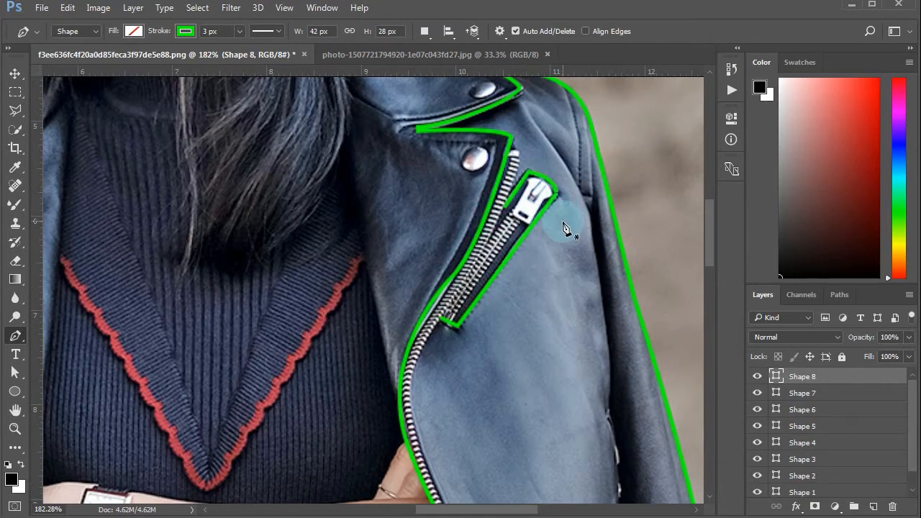
{"action": "scroll", "coordinate": [563, 223], "scroll_direction": "down", "scroll_amount": 1}
{"action": "left_click", "coordinate": [531, 229]}
{"action": "left_click", "coordinate": [472, 305]}
Step: Draw a second line along the outer side of the right-hand front zipper, from the lapel point down to the zipper pull
{"action": "scroll", "coordinate": [500, 300], "scroll_direction": "down", "scroll_amount": 2}
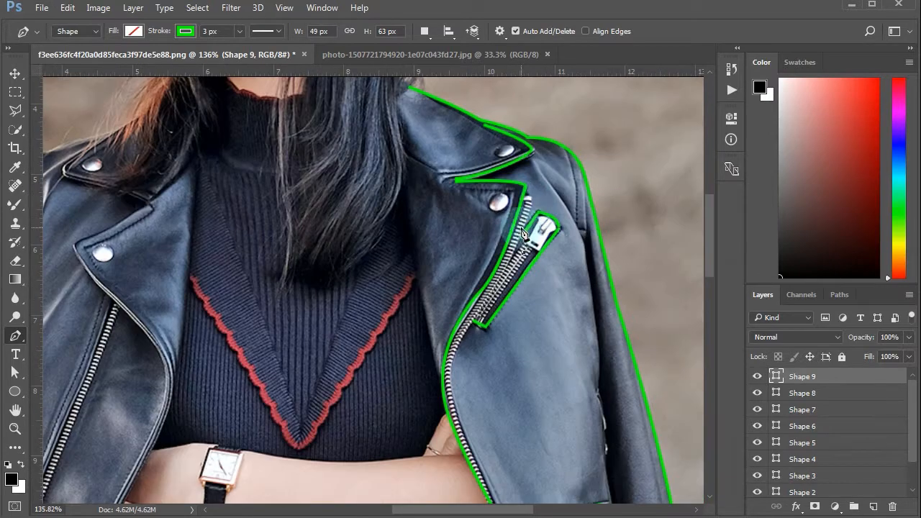
{"action": "left_click", "coordinate": [530, 196]}
{"action": "left_click", "coordinate": [530, 195]}
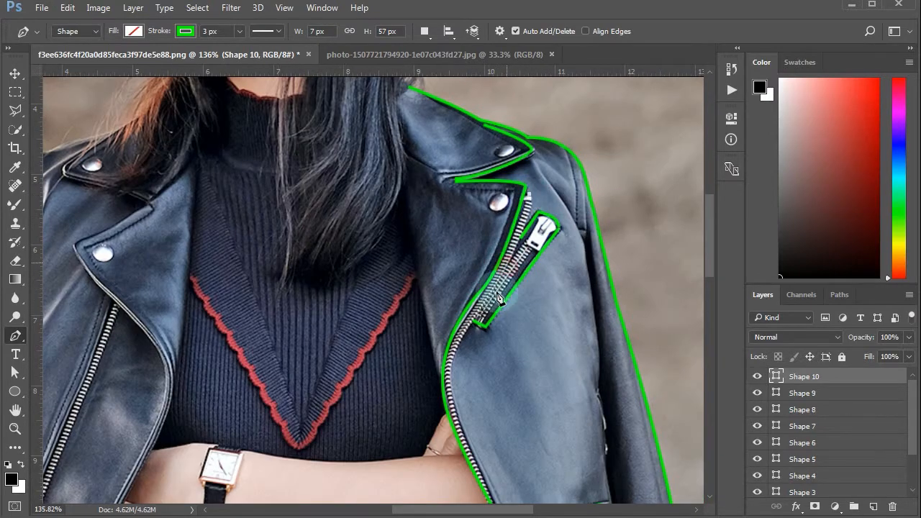
{"action": "left_click", "coordinate": [452, 355]}
{"action": "scroll", "coordinate": [464, 406], "scroll_direction": "down", "scroll_amount": 2}
{"action": "scroll", "coordinate": [497, 421], "scroll_direction": "down", "scroll_amount": 2}
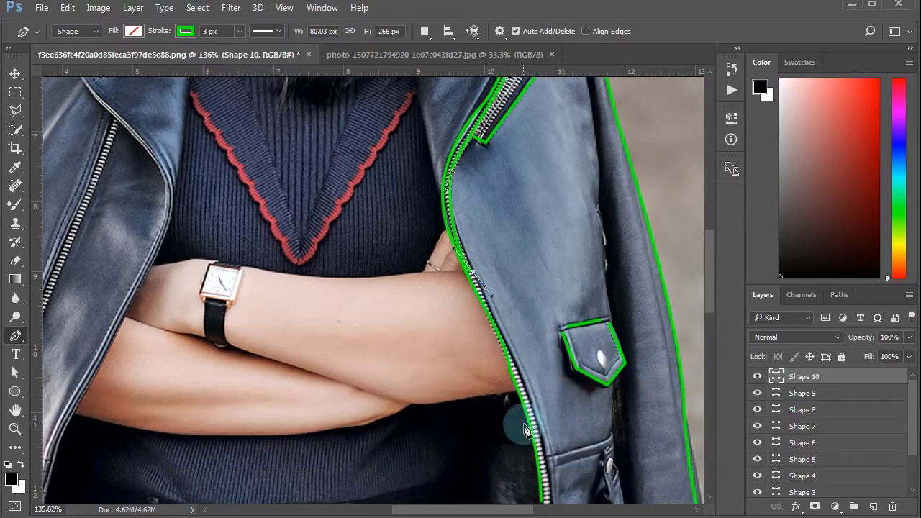
{"action": "left_click", "coordinate": [537, 440]}
{"action": "scroll", "coordinate": [537, 441], "scroll_direction": "down", "scroll_amount": 2}
{"action": "left_click", "coordinate": [556, 446]}
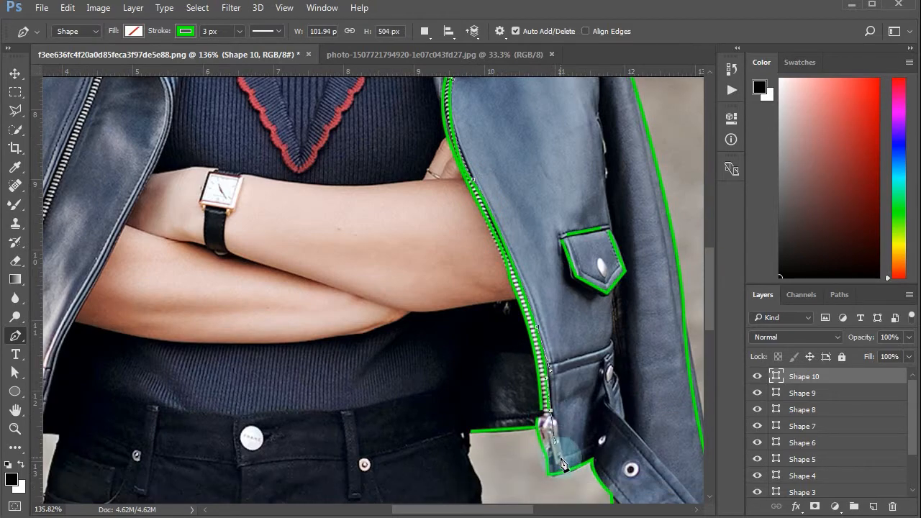
Step: Trace the right-hand armhole seam from below the collar tip down to the pocket flap
{"action": "scroll", "coordinate": [572, 450], "scroll_direction": "down", "scroll_amount": 6}
{"action": "scroll", "coordinate": [604, 288], "scroll_direction": "up", "scroll_amount": 2}
{"action": "left_click", "coordinate": [552, 153]}
{"action": "left_click_drag", "start_coordinate": [584, 229], "coordinate": [592, 278]}
{"action": "left_click_drag", "start_coordinate": [597, 365], "coordinate": [602, 383]}
{"action": "scroll", "coordinate": [606, 426], "scroll_direction": "down", "scroll_amount": 1}
{"action": "left_click_drag", "start_coordinate": [601, 419], "coordinate": [607, 436]}
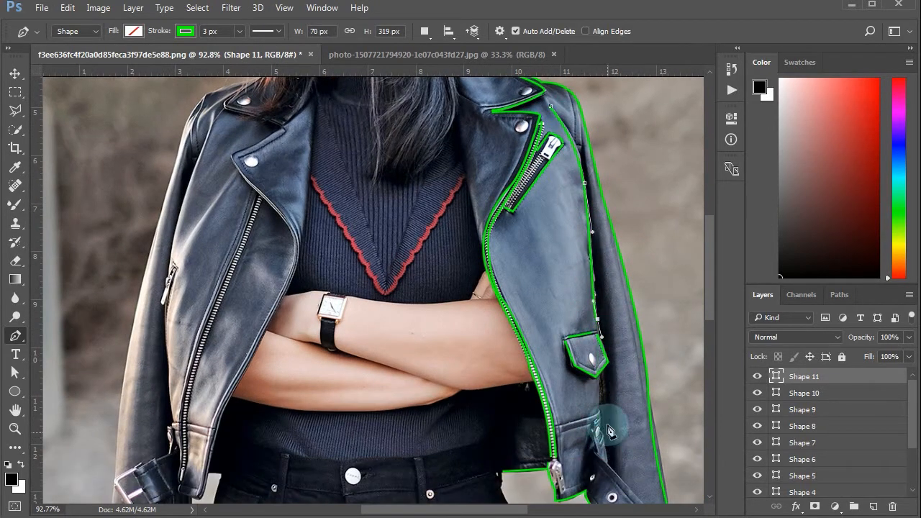
{"action": "scroll", "coordinate": [604, 337], "scroll_direction": "up", "scroll_amount": 2}
{"action": "key", "text": "Escape"}
Step: Add a line from below the pocket flap down the side edge and across the waist seam to the front zipper
{"action": "scroll", "coordinate": [605, 361], "scroll_direction": "down", "scroll_amount": 1}
{"action": "left_click", "coordinate": [604, 341]}
{"action": "left_click", "coordinate": [603, 380]}
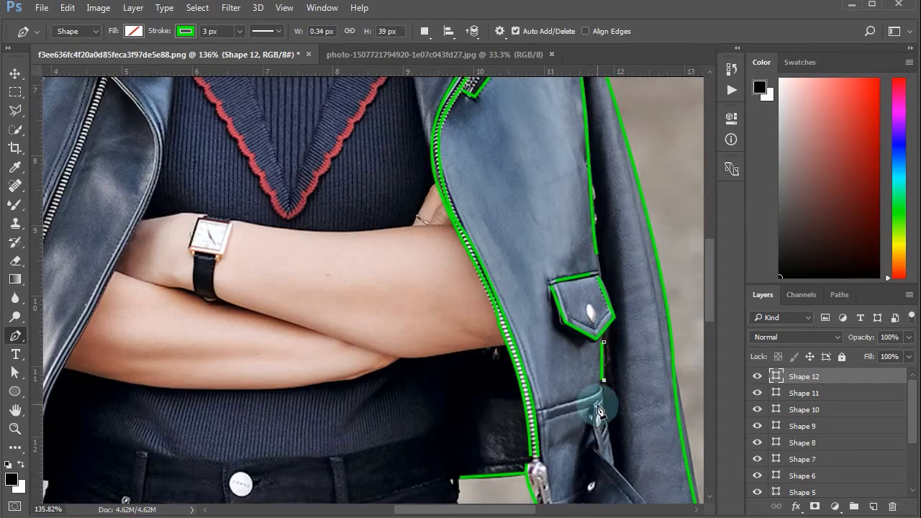
{"action": "left_click_drag", "start_coordinate": [482, 419], "coordinate": [474, 426]}
{"action": "key", "text": "Escape"}
{"action": "scroll", "coordinate": [602, 427], "scroll_direction": "down", "scroll_amount": 1}
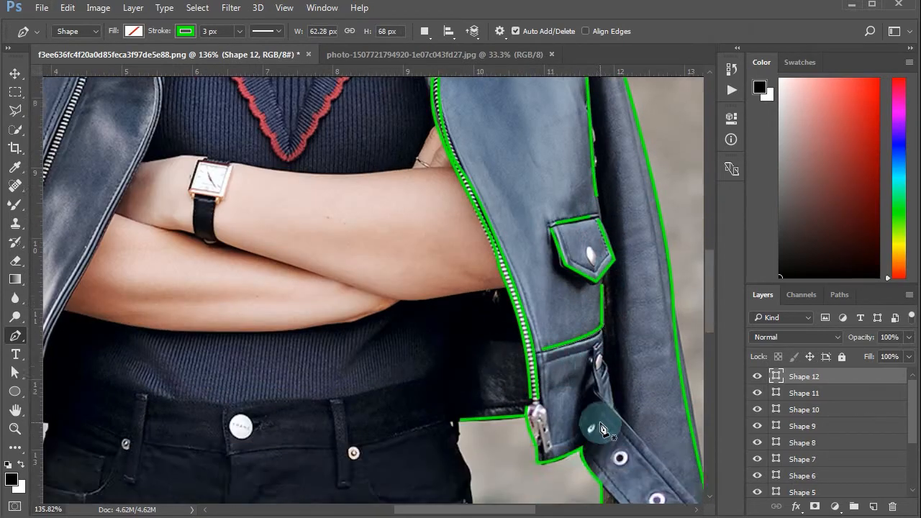
Step: Start a belt strap outline along its upper edge from the jacket's side to the tip and down the strap's end
{"action": "scroll", "coordinate": [602, 427], "scroll_direction": "up", "scroll_amount": 3}
{"action": "scroll", "coordinate": [567, 320], "scroll_direction": "down", "scroll_amount": 1}
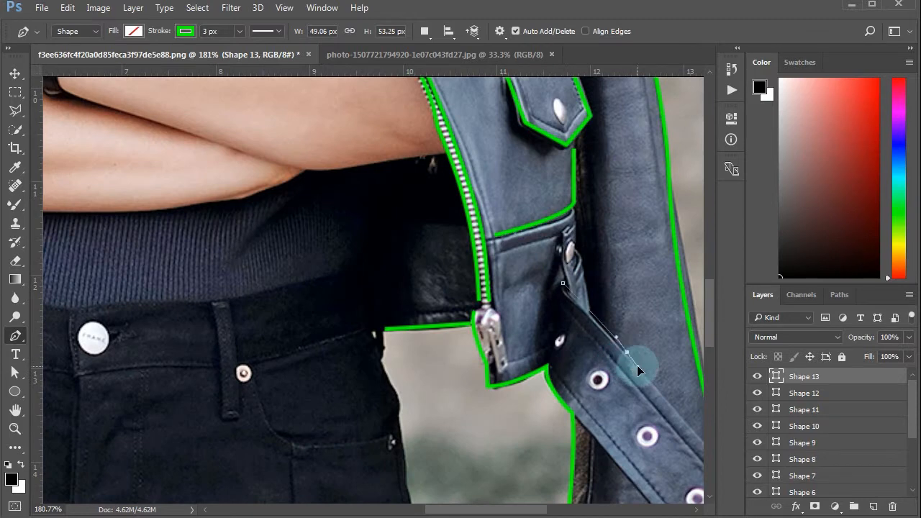
{"action": "left_click_drag", "start_coordinate": [637, 365], "coordinate": [639, 368]}
{"action": "left_click", "coordinate": [696, 433]}
{"action": "left_click_drag", "start_coordinate": [702, 428], "coordinate": [508, 233]}
{"action": "left_click_drag", "start_coordinate": [589, 335], "coordinate": [596, 339]}
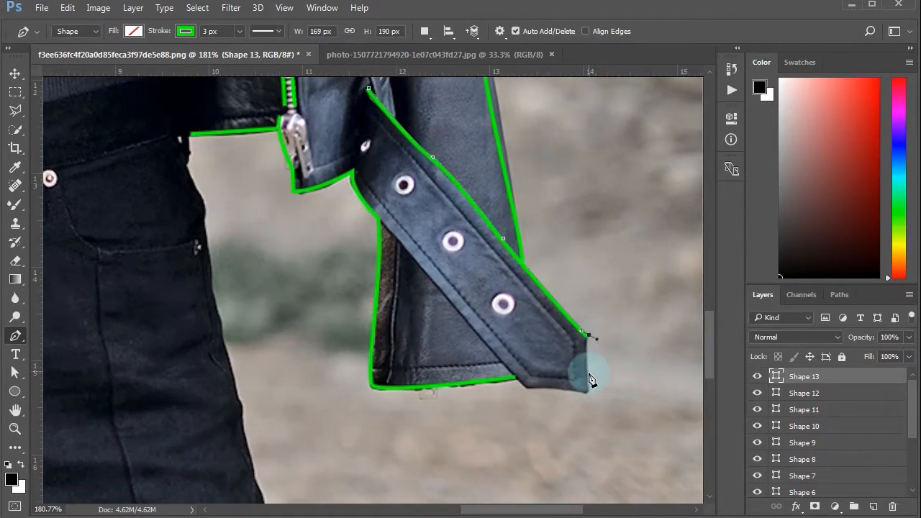
{"action": "key", "text": "ctrl+z"}
{"action": "left_click", "coordinate": [589, 335], "text": "alt"}
{"action": "left_click_drag", "start_coordinate": [591, 406], "coordinate": [592, 402]}
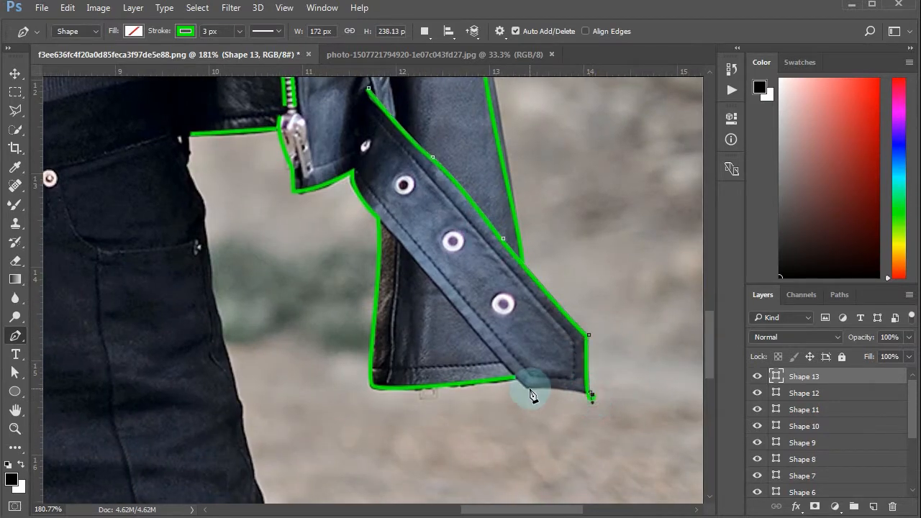
Step: Continue the belt strap outline around its lower corner and back up the lower edge to the jacket
{"action": "left_click_drag", "start_coordinate": [528, 388], "coordinate": [506, 392]}
{"action": "left_click_drag", "start_coordinate": [430, 276], "coordinate": [406, 238]}
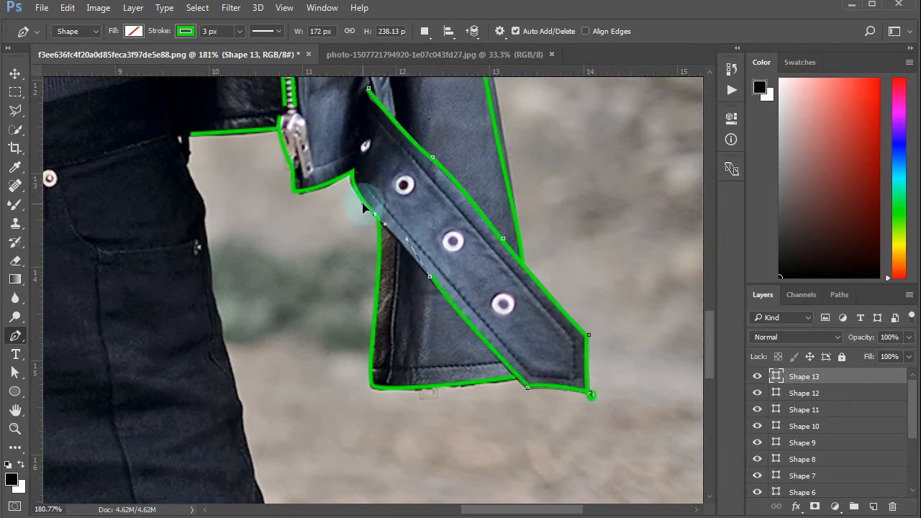
{"action": "scroll", "coordinate": [470, 274], "scroll_direction": "down", "scroll_amount": 2}
{"action": "left_click", "coordinate": [437, 275], "text": "alt"}
{"action": "scroll", "coordinate": [394, 230], "scroll_direction": "down", "scroll_amount": 3}
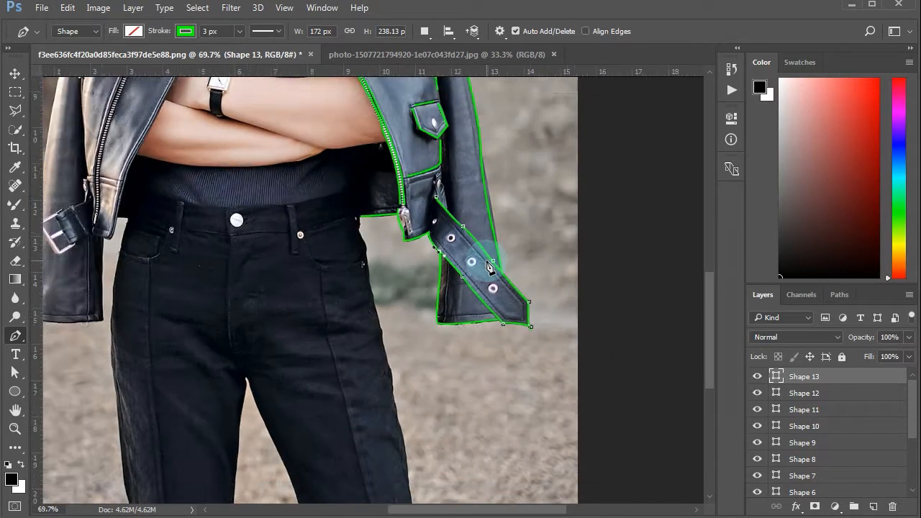
Step: Trace the right-hand lapel's inner edge from the hair at the neck down to the front zipper's curve
{"action": "scroll", "coordinate": [323, 151], "scroll_direction": "up", "scroll_amount": 5}
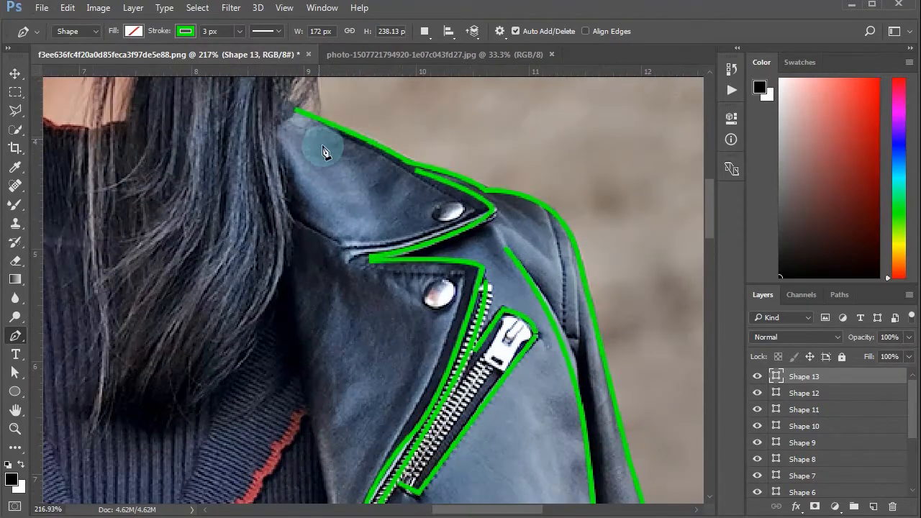
{"action": "left_click", "coordinate": [272, 140]}
{"action": "key", "text": "ctrl+z"}
{"action": "left_click", "coordinate": [271, 140]}
{"action": "scroll", "coordinate": [311, 263], "scroll_direction": "down", "scroll_amount": 2}
{"action": "scroll", "coordinate": [311, 263], "scroll_direction": "down", "scroll_amount": 3}
{"action": "left_click_drag", "start_coordinate": [305, 258], "coordinate": [313, 290]}
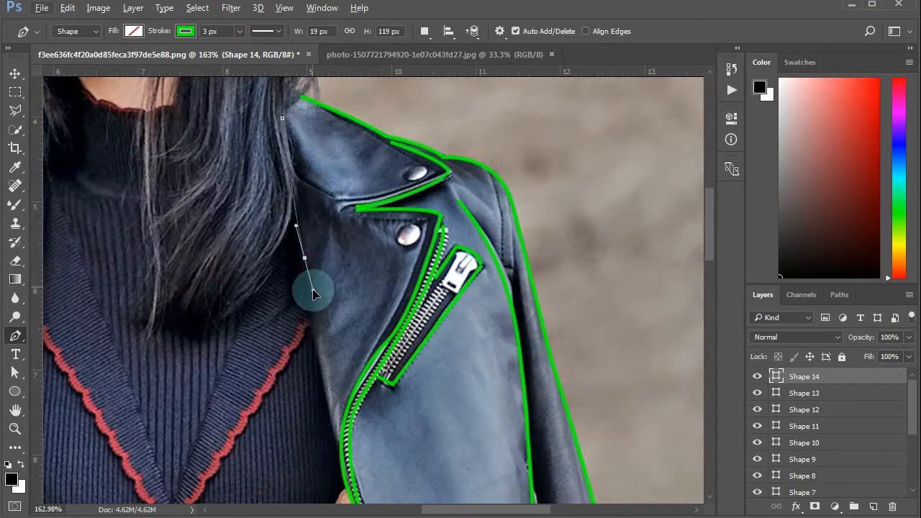
{"action": "scroll", "coordinate": [313, 290], "scroll_direction": "down", "scroll_amount": 2}
{"action": "left_click_drag", "start_coordinate": [330, 345], "coordinate": [343, 392]}
{"action": "left_click", "coordinate": [343, 408]}
{"action": "scroll", "coordinate": [388, 425], "scroll_direction": "down", "scroll_amount": 4}
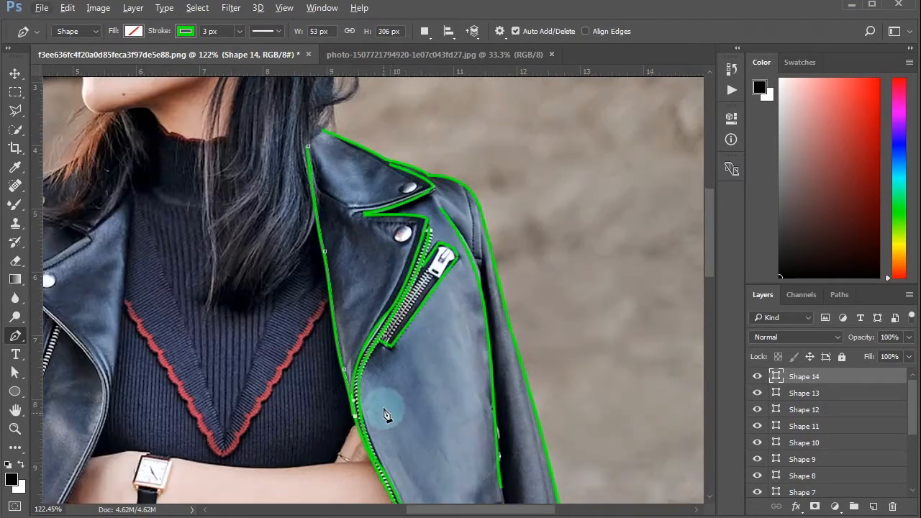
Step: Draw a curved line along the right-hand collar's lower edge from the lapel's inner edge toward the collar tip
{"action": "scroll", "coordinate": [378, 338], "scroll_direction": "up", "scroll_amount": 2}
{"action": "left_click", "coordinate": [347, 207]}
{"action": "key", "text": "ctrl+z"}
{"action": "left_click", "coordinate": [323, 184]}
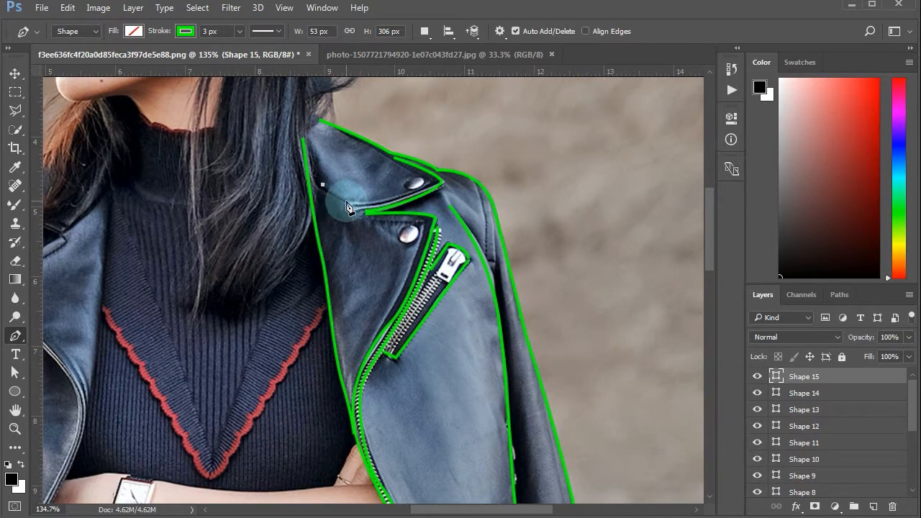
{"action": "left_click", "coordinate": [349, 203]}
{"action": "left_click", "coordinate": [429, 185]}
{"action": "key", "text": "ctrl+z"}
{"action": "left_click_drag", "start_coordinate": [429, 186], "coordinate": [463, 167]}
Step: Start a new outline over the left-hand shoulder, from the hair to the top of the sleeve
{"action": "scroll", "coordinate": [543, 255], "scroll_direction": "down", "scroll_amount": 8}
{"action": "scroll", "coordinate": [561, 263], "scroll_direction": "down", "scroll_amount": 2}
{"action": "scroll", "coordinate": [459, 264], "scroll_direction": "up", "scroll_amount": 2}
{"action": "scroll", "coordinate": [305, 152], "scroll_direction": "up", "scroll_amount": 5}
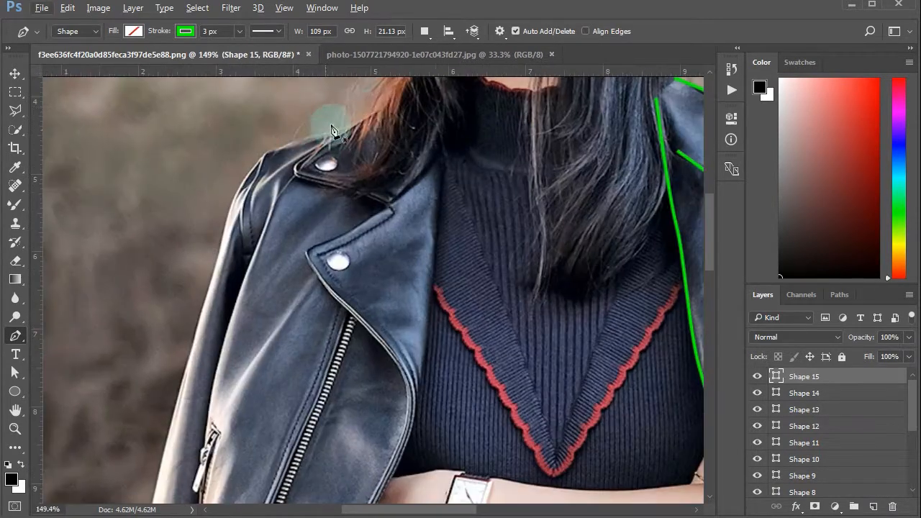
{"action": "left_click", "coordinate": [381, 109]}
{"action": "left_click_drag", "start_coordinate": [313, 134], "coordinate": [289, 134]}
{"action": "left_click_drag", "start_coordinate": [239, 193], "coordinate": [238, 196]}
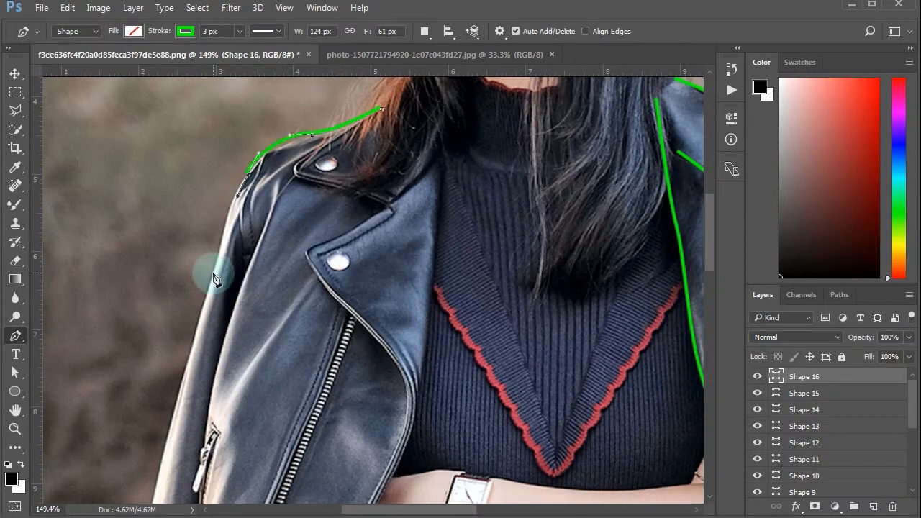
Step: Extend the outline down the outer edge of the left-hand sleeve toward the cuff
{"action": "left_click_drag", "start_coordinate": [212, 274], "coordinate": [184, 373]}
{"action": "scroll", "coordinate": [185, 367], "scroll_direction": "down", "scroll_amount": 2}
{"action": "scroll", "coordinate": [177, 324], "scroll_direction": "down", "scroll_amount": 3}
{"action": "left_click_drag", "start_coordinate": [175, 318], "coordinate": [165, 354]}
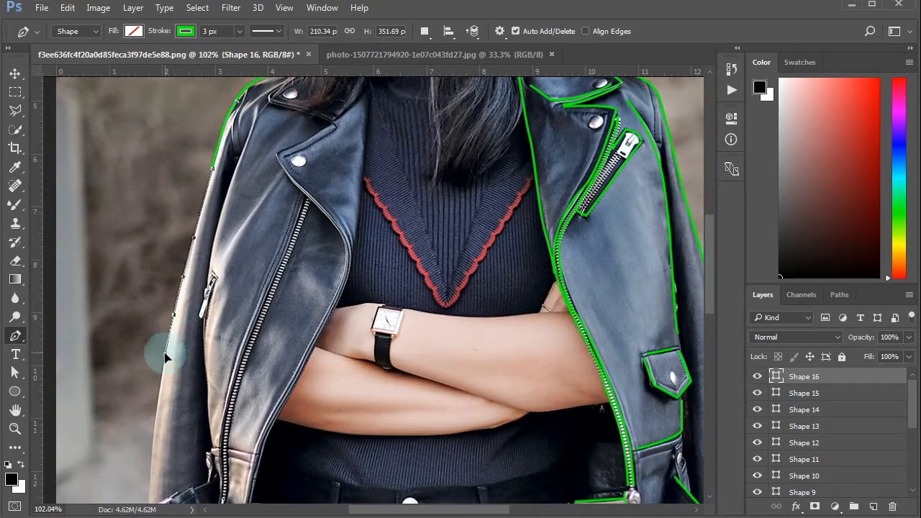
{"action": "left_click_drag", "start_coordinate": [149, 469], "coordinate": [140, 492]}
{"action": "scroll", "coordinate": [141, 446], "scroll_direction": "down", "scroll_amount": 4}
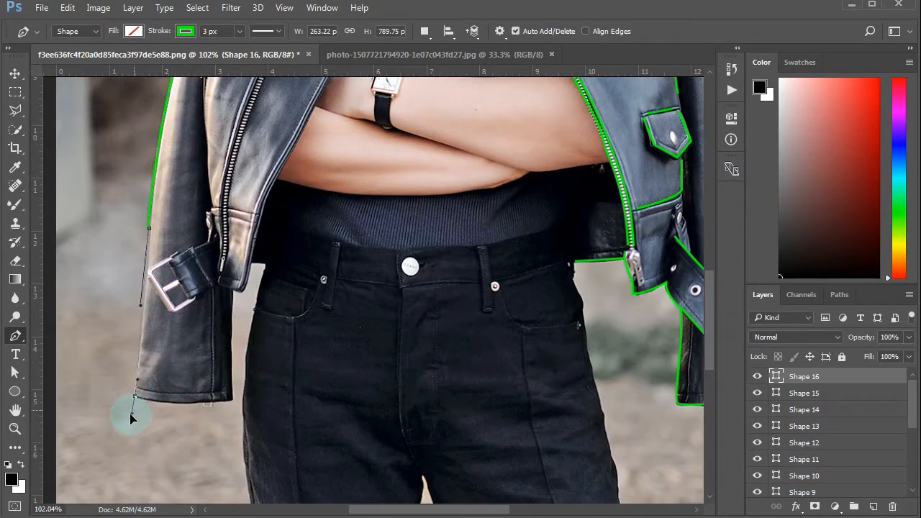
Step: Trace the left-hand sleeve's hem and inner edge up to the jacket's lower front corner
{"action": "left_click_drag", "start_coordinate": [131, 418], "coordinate": [237, 400]}
{"action": "left_click", "coordinate": [135, 396], "text": "alt"}
{"action": "left_click_drag", "start_coordinate": [233, 331], "coordinate": [232, 316]}
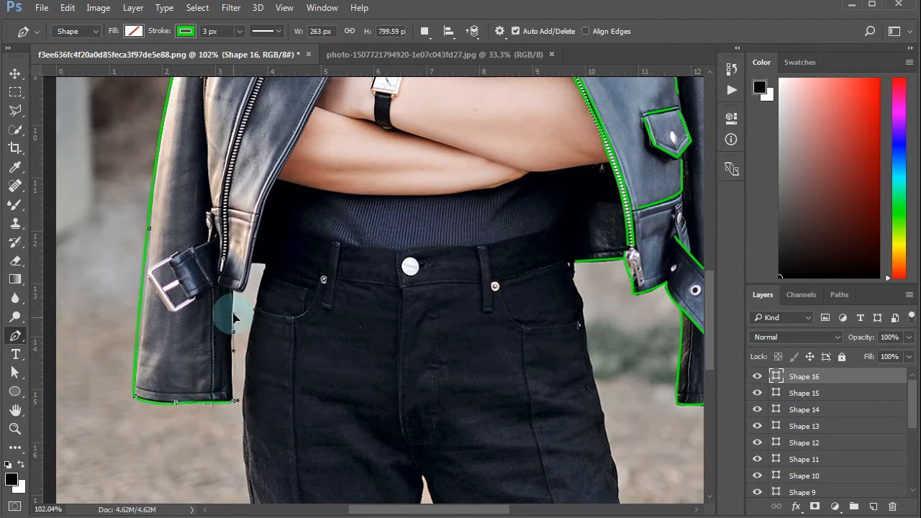
{"action": "left_click", "coordinate": [237, 293]}
{"action": "scroll", "coordinate": [237, 293], "scroll_direction": "up", "scroll_amount": 3}
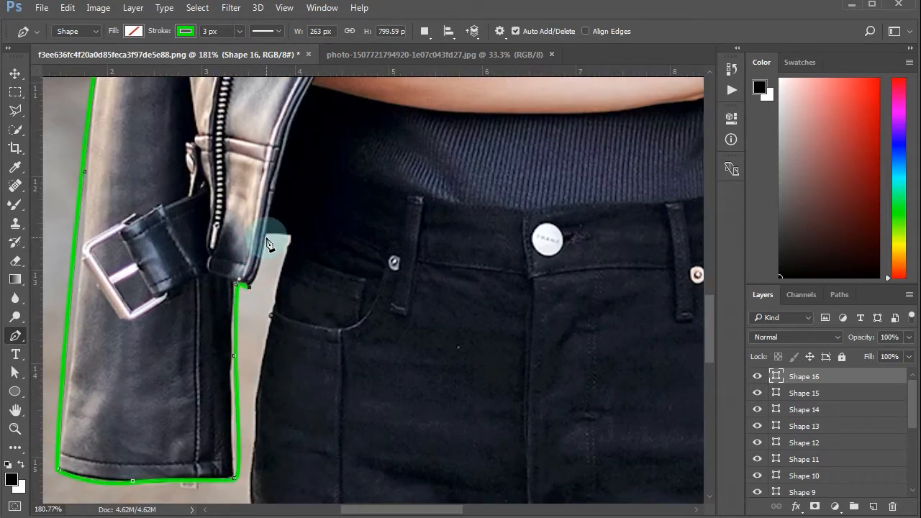
Step: Continue the outline up the left-hand jacket front edge and around its curve into the lapel
{"action": "left_click_drag", "start_coordinate": [266, 244], "coordinate": [275, 195]}
{"action": "scroll", "coordinate": [297, 189], "scroll_direction": "up", "scroll_amount": 3}
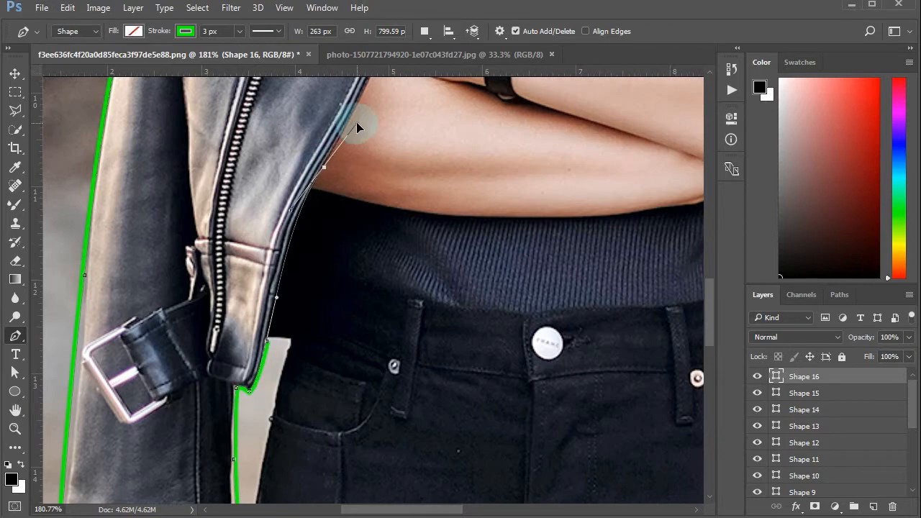
{"action": "left_click_drag", "start_coordinate": [332, 154], "coordinate": [269, 364]}
{"action": "left_click_drag", "start_coordinate": [345, 204], "coordinate": [377, 152]}
{"action": "left_click_drag", "start_coordinate": [350, 140], "coordinate": [336, 240]}
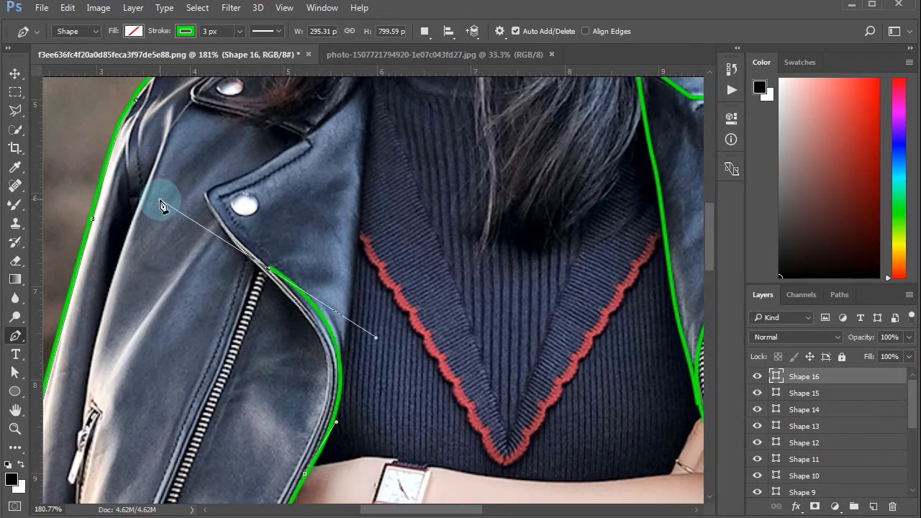
Step: Trace around the left-hand lapel's point and along its upper edge past the collar notch
{"action": "left_click", "coordinate": [207, 191]}
{"action": "left_click_drag", "start_coordinate": [298, 143], "coordinate": [310, 137]}
{"action": "left_click_drag", "start_coordinate": [356, 101], "coordinate": [362, 92]}
{"action": "left_click_drag", "start_coordinate": [355, 101], "coordinate": [316, 306]}
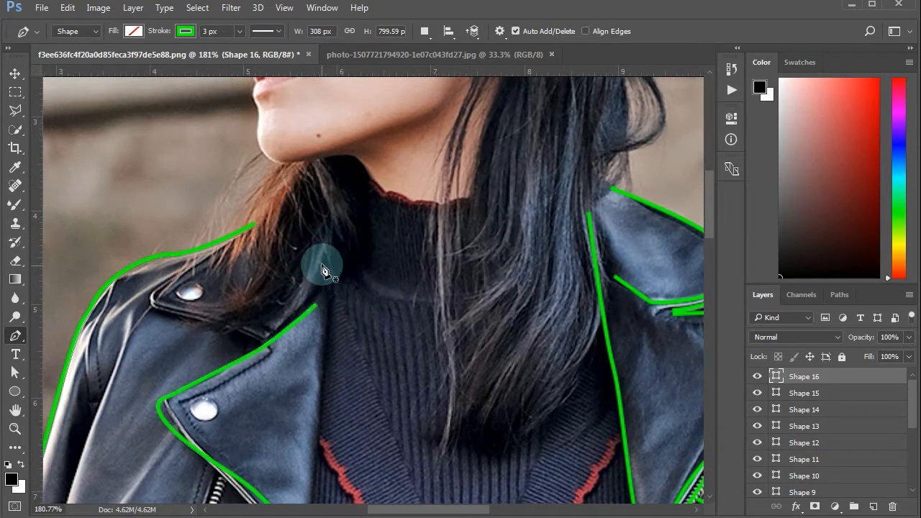
Step: Start a left-hand collar outline from the neck down the inner edge to the notch and out around the collar tip
{"action": "left_click", "coordinate": [346, 195]}
{"action": "left_click_drag", "start_coordinate": [264, 335], "coordinate": [191, 381]}
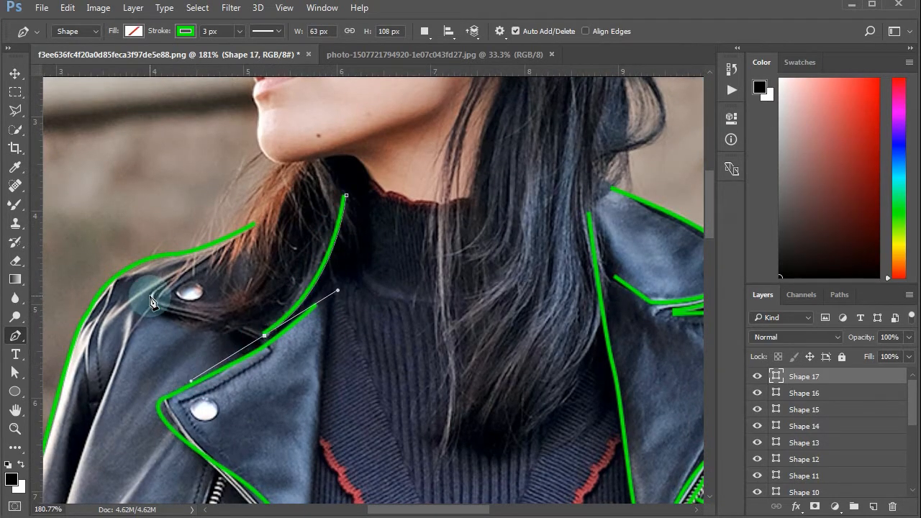
{"action": "key", "text": "ctrl+z"}
{"action": "left_click", "coordinate": [264, 336], "text": "alt"}
{"action": "left_click_drag", "start_coordinate": [172, 308], "coordinate": [177, 276]}
Step: Continue the collar outline up its outer edge, over the top at the neck and down the inner side
{"action": "left_click_drag", "start_coordinate": [257, 226], "coordinate": [277, 212]}
{"action": "left_click_drag", "start_coordinate": [306, 171], "coordinate": [314, 164]}
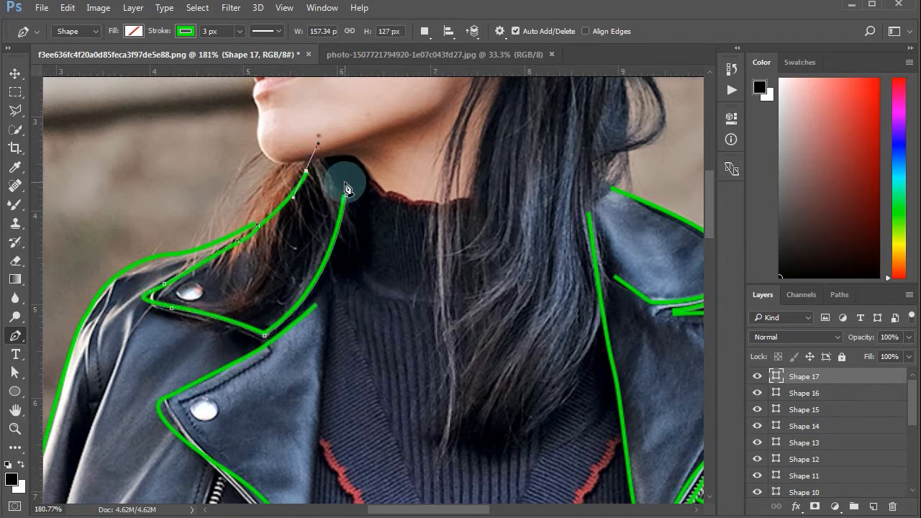
{"action": "left_click_drag", "start_coordinate": [371, 189], "coordinate": [371, 189]}
{"action": "left_click", "coordinate": [368, 171], "text": "alt"}
{"action": "left_click_drag", "start_coordinate": [319, 293], "coordinate": [267, 350]}
Step: Trace the left-hand armhole seam from below the shoulder down past the waistband to the strap with a green Pen line
{"action": "scroll", "coordinate": [317, 310], "scroll_direction": "down", "scroll_amount": 5}
{"action": "scroll", "coordinate": [234, 342], "scroll_direction": "up", "scroll_amount": 3}
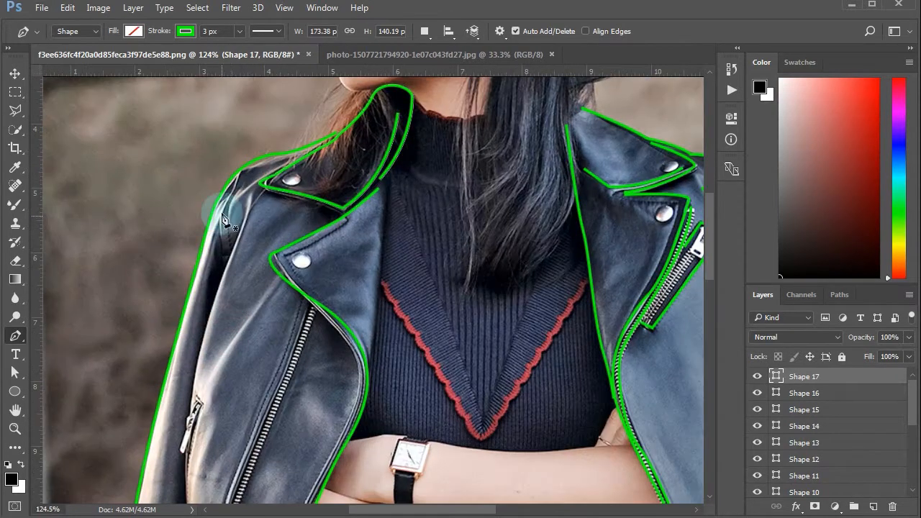
{"action": "left_click", "coordinate": [248, 197]}
{"action": "scroll", "coordinate": [185, 412], "scroll_direction": "down", "scroll_amount": 3}
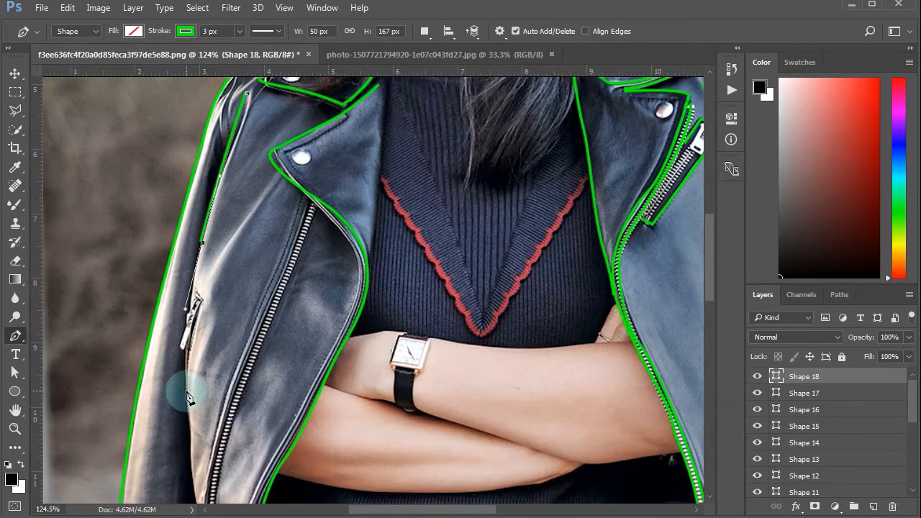
{"action": "left_click_drag", "start_coordinate": [187, 385], "coordinate": [188, 410]}
{"action": "scroll", "coordinate": [186, 409], "scroll_direction": "down", "scroll_amount": 4}
{"action": "left_click_drag", "start_coordinate": [194, 335], "coordinate": [197, 348]}
{"action": "scroll", "coordinate": [196, 388], "scroll_direction": "down", "scroll_amount": 1}
{"action": "scroll", "coordinate": [201, 379], "scroll_direction": "down", "scroll_amount": 1}
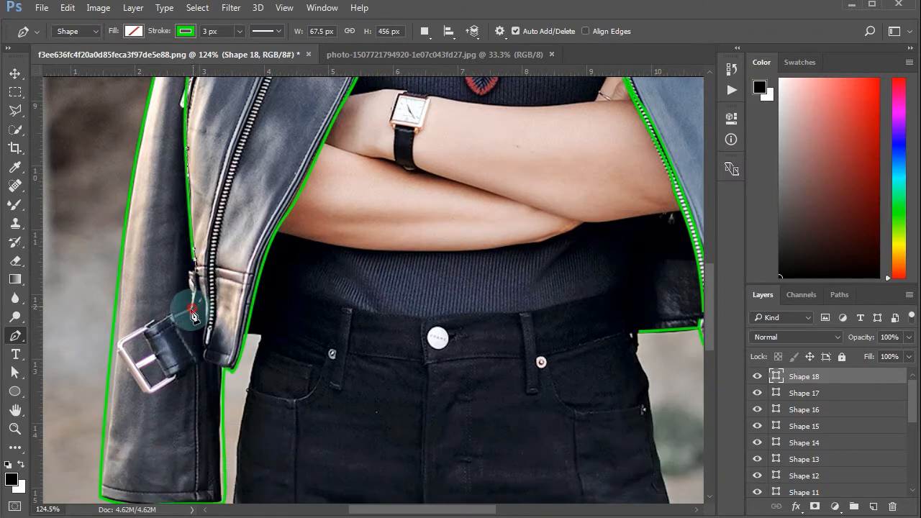
{"action": "left_click", "coordinate": [204, 355]}
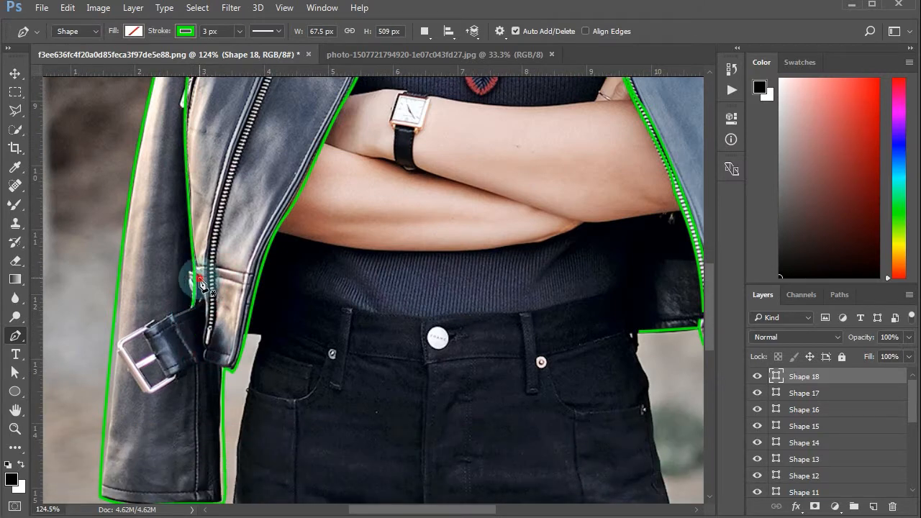
Step: Trace the short curved edge at the left-hand hem and add a line along that side's front zipper
{"action": "left_click", "coordinate": [200, 280]}
{"action": "left_click_drag", "start_coordinate": [204, 344], "coordinate": [195, 375]}
{"action": "left_click", "coordinate": [205, 344], "text": "alt"}
{"action": "left_click", "coordinate": [204, 360]}
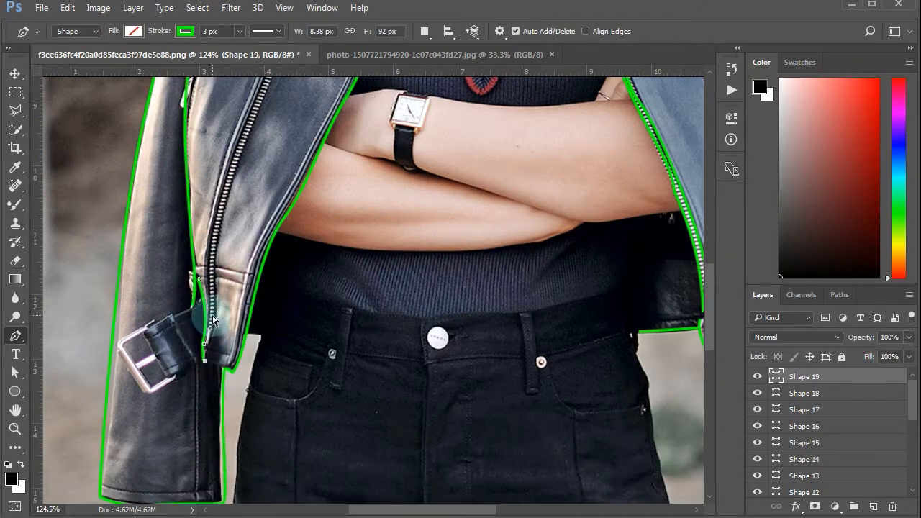
{"action": "left_click_drag", "start_coordinate": [243, 138], "coordinate": [226, 407]}
{"action": "left_click", "coordinate": [288, 249]}
Step: Trace the left-hand strap's upper edge and outline the outer sides of its metal buckle
{"action": "scroll", "coordinate": [280, 283], "scroll_direction": "down", "scroll_amount": 5}
{"action": "scroll", "coordinate": [232, 349], "scroll_direction": "up", "scroll_amount": 7}
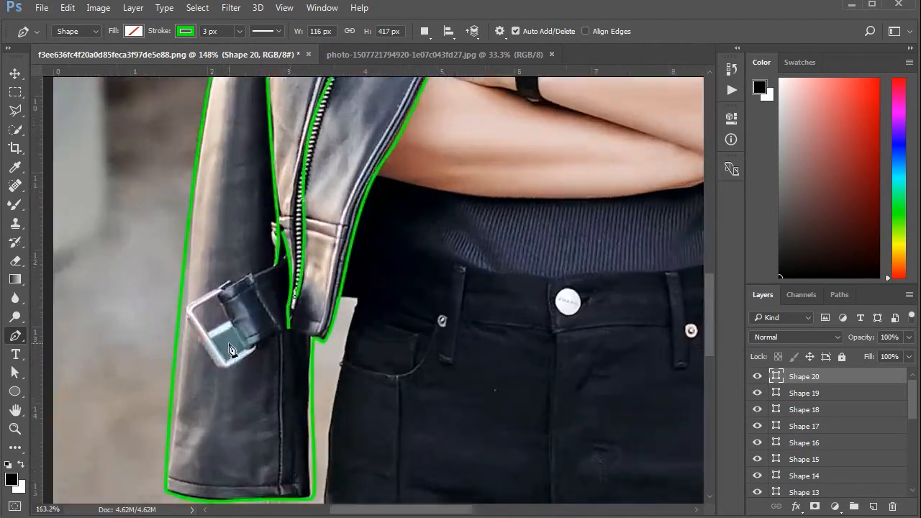
{"action": "left_click", "coordinate": [284, 254]}
{"action": "left_click", "coordinate": [258, 261]}
{"action": "key", "text": "Return"}
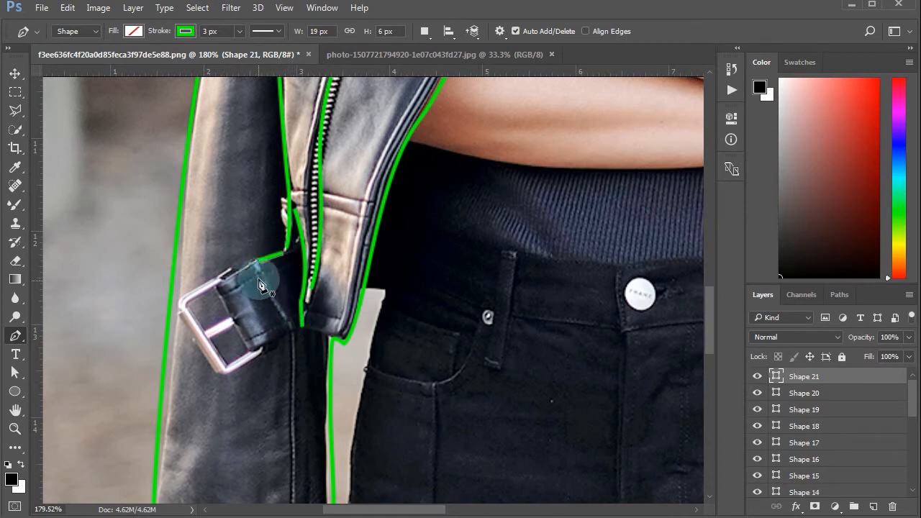
{"action": "left_click", "coordinate": [227, 372]}
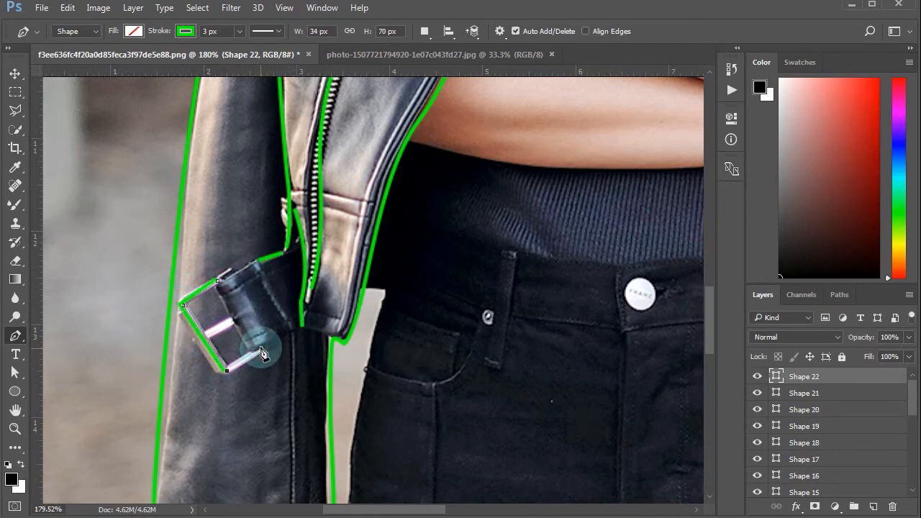
Step: Outline the strap loop beside the left-hand buckle and add a small detail line inside its upper end
{"action": "left_click", "coordinate": [253, 262]}
{"action": "left_click", "coordinate": [289, 325]}
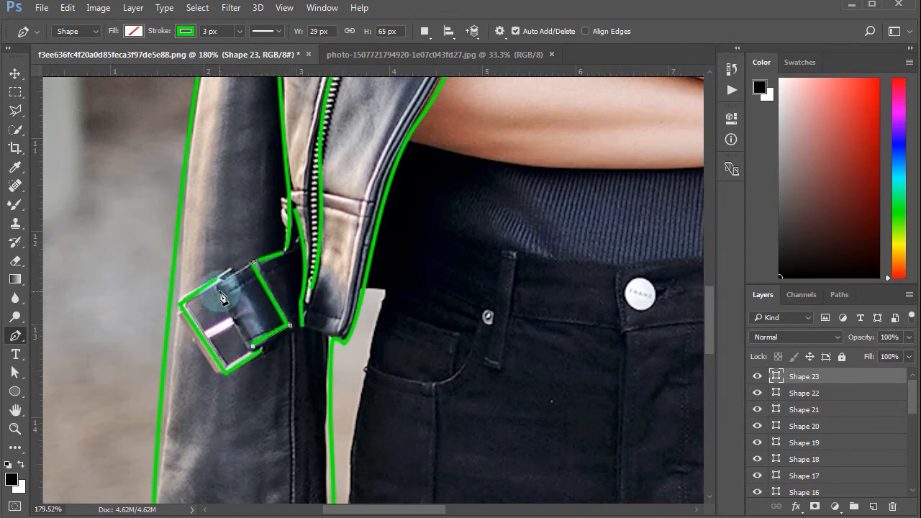
{"action": "left_click", "coordinate": [249, 264]}
{"action": "scroll", "coordinate": [251, 302], "scroll_direction": "down", "scroll_amount": 5}
{"action": "scroll", "coordinate": [244, 302], "scroll_direction": "up", "scroll_amount": 7}
{"action": "left_click", "coordinate": [268, 294]}
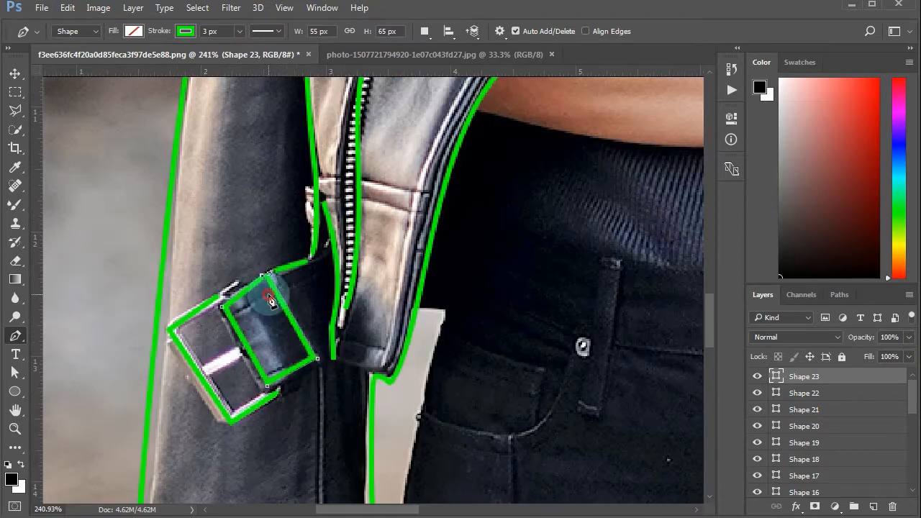
{"action": "left_click", "coordinate": [233, 318]}
Step: Draw the curved seam on the left-hand chest panel and a long line running parallel to the front zipper
{"action": "scroll", "coordinate": [263, 338], "scroll_direction": "down", "scroll_amount": 3}
{"action": "scroll", "coordinate": [322, 355], "scroll_direction": "up", "scroll_amount": 5}
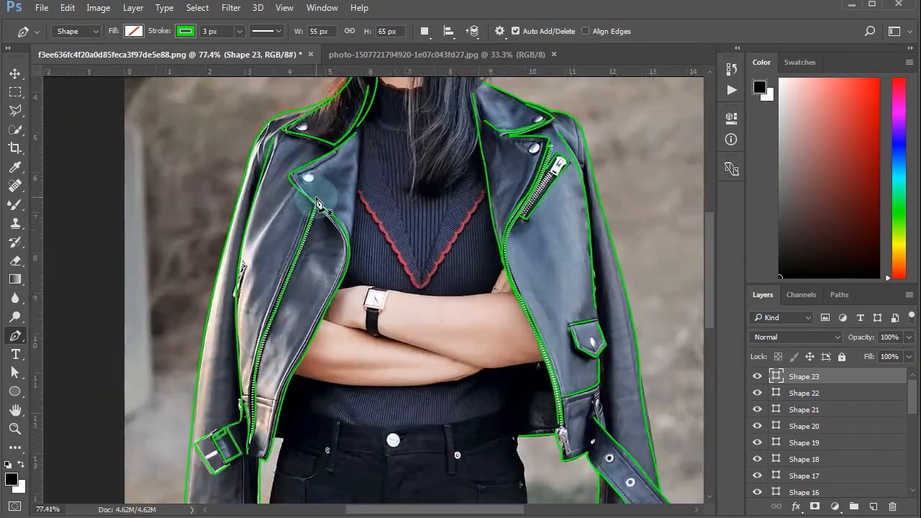
{"action": "scroll", "coordinate": [212, 366], "scroll_direction": "down", "scroll_amount": 2}
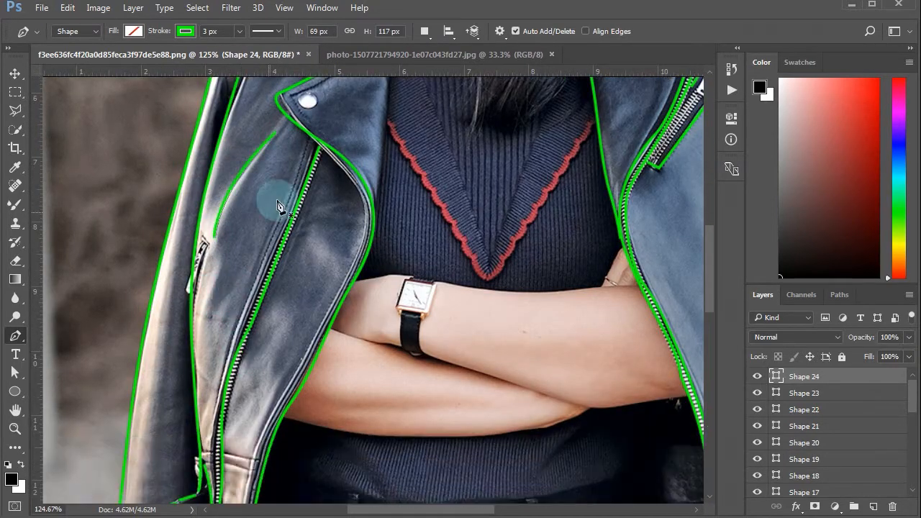
{"action": "key", "text": "Escape"}
{"action": "left_click", "coordinate": [307, 143]}
{"action": "left_click", "coordinate": [215, 395]}
{"action": "scroll", "coordinate": [216, 397], "scroll_direction": "down", "scroll_amount": 2}
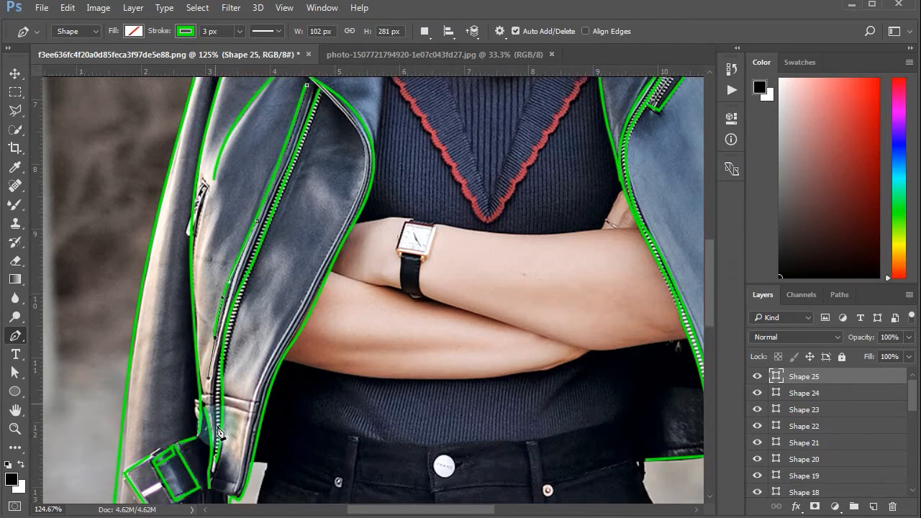
{"action": "scroll", "coordinate": [270, 413], "scroll_direction": "down", "scroll_amount": 5}
Step: Trace the stitching inside the left-hand lapel's tip and the lapel's straight edge beside the sweater
{"action": "scroll", "coordinate": [319, 267], "scroll_direction": "up", "scroll_amount": 8}
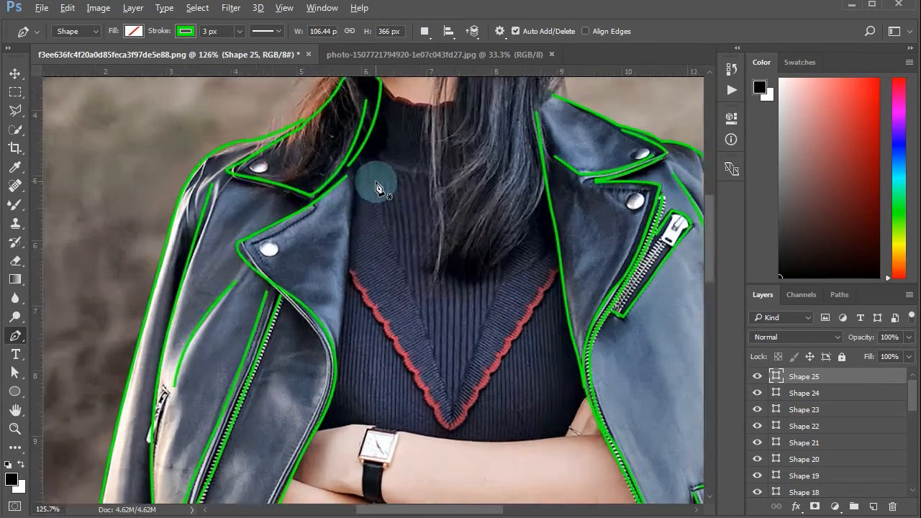
{"action": "left_click_drag", "start_coordinate": [229, 291], "coordinate": [242, 301]}
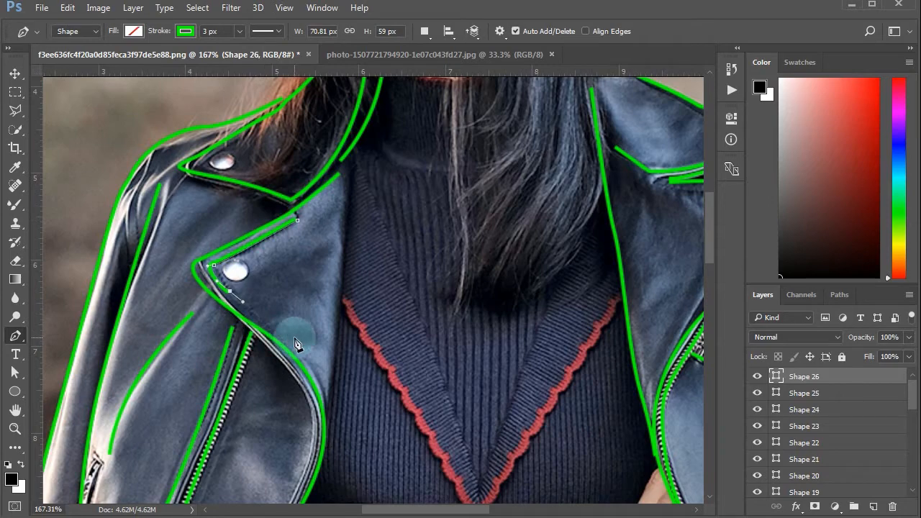
{"action": "key", "text": "Escape"}
{"action": "left_click", "coordinate": [347, 176]}
{"action": "left_click_drag", "start_coordinate": [327, 401], "coordinate": [314, 485]}
{"action": "scroll", "coordinate": [320, 446], "scroll_direction": "down", "scroll_amount": 2}
{"action": "scroll", "coordinate": [321, 418], "scroll_direction": "down", "scroll_amount": 5}
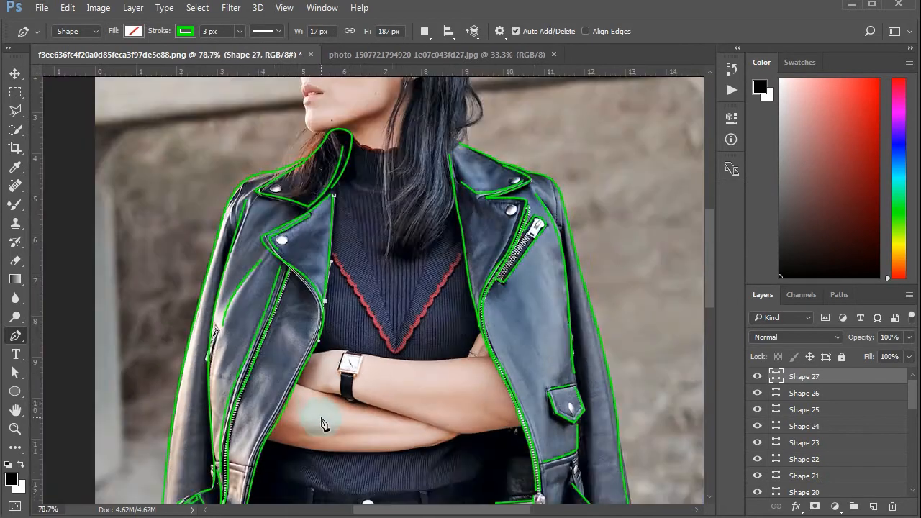
{"action": "scroll", "coordinate": [320, 419], "scroll_direction": "down", "scroll_amount": 2}
{"action": "scroll", "coordinate": [317, 411], "scroll_direction": "up", "scroll_amount": 4}
{"action": "scroll", "coordinate": [317, 408], "scroll_direction": "down", "scroll_amount": 6}
{"action": "scroll", "coordinate": [422, 386], "scroll_direction": "up", "scroll_amount": 7}
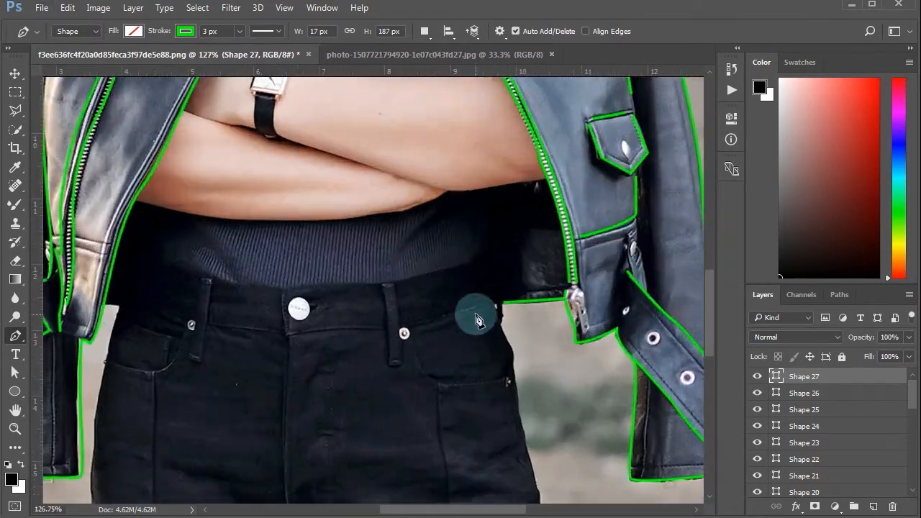
{"action": "scroll", "coordinate": [477, 321], "scroll_direction": "down", "scroll_amount": 3}
Step: Trace the sweater's scalloped red trim from its right-hand end down to the point of the V
{"action": "scroll", "coordinate": [479, 304], "scroll_direction": "up", "scroll_amount": 5}
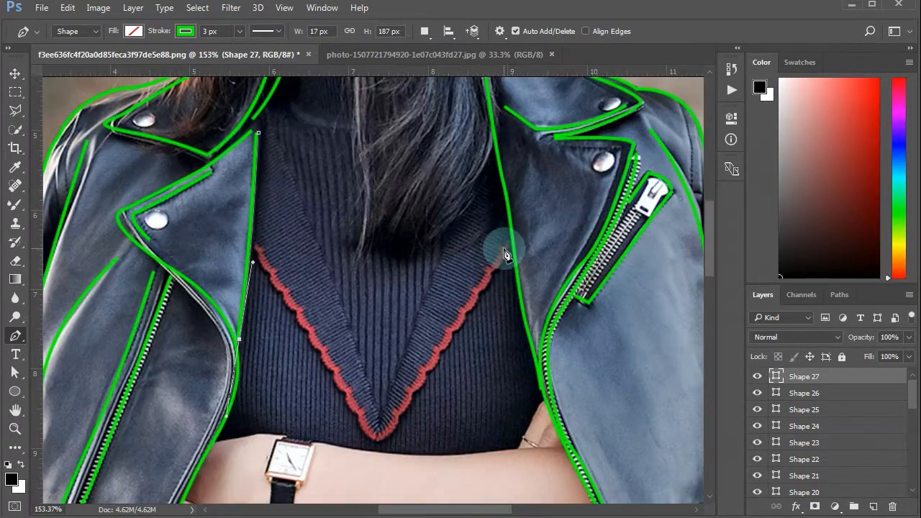
{"action": "scroll", "coordinate": [504, 254], "scroll_direction": "up", "scroll_amount": 2}
{"action": "left_click", "coordinate": [513, 232]}
{"action": "left_click_drag", "start_coordinate": [486, 276], "coordinate": [467, 285]}
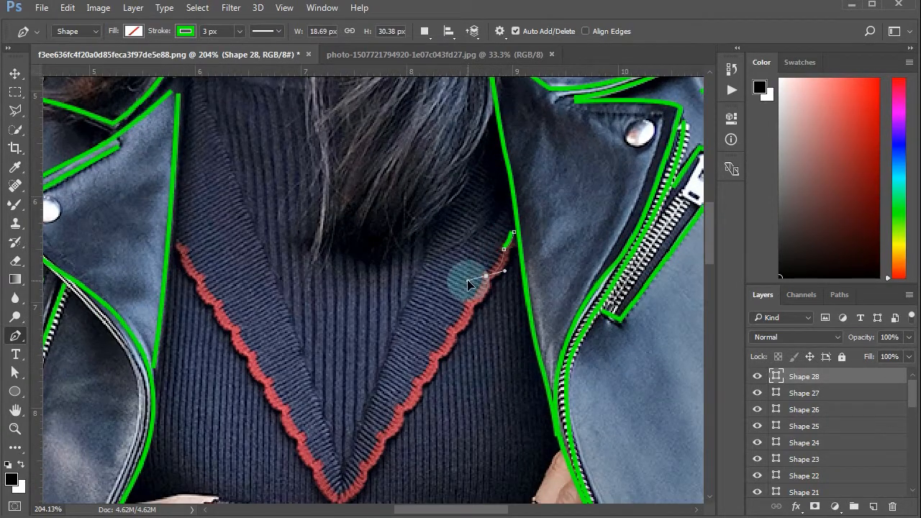
{"action": "left_click_drag", "start_coordinate": [449, 331], "coordinate": [319, 440]}
{"action": "scroll", "coordinate": [378, 442], "scroll_direction": "down", "scroll_amount": 2}
{"action": "left_click", "coordinate": [364, 398], "text": "alt"}
{"action": "left_click", "coordinate": [340, 432], "text": "alt"}
Step: Continue the scalloped line from the point of the V up the left-hand trim to the jacket edge
{"action": "left_click", "coordinate": [319, 400], "text": "alt"}
{"action": "left_click_drag", "start_coordinate": [318, 399], "coordinate": [308, 345]}
{"action": "left_click", "coordinate": [302, 367], "text": "alt"}
{"action": "left_click", "coordinate": [288, 339], "text": "alt"}
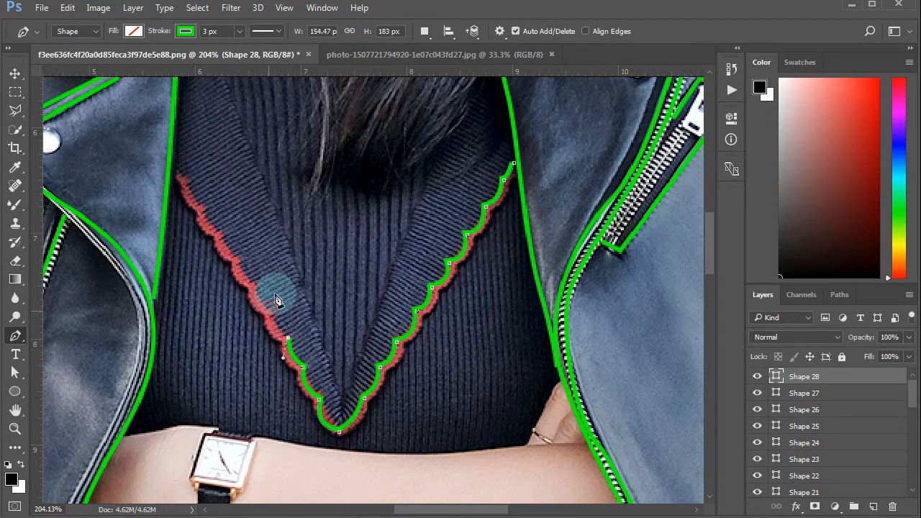
{"action": "left_click_drag", "start_coordinate": [264, 272], "coordinate": [263, 273]}
{"action": "left_click", "coordinate": [251, 286], "text": "alt"}
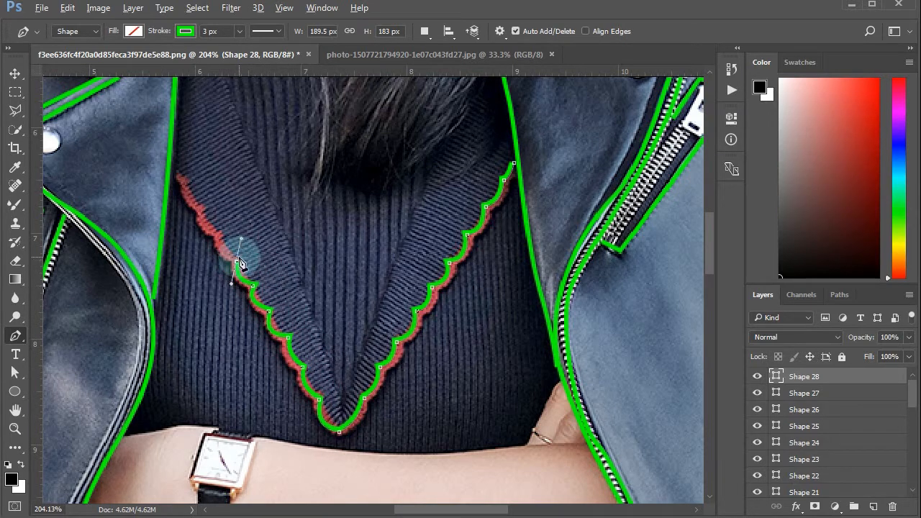
{"action": "left_click", "coordinate": [238, 263], "text": "alt"}
{"action": "left_click", "coordinate": [220, 235], "text": "alt"}
{"action": "left_click", "coordinate": [201, 210], "text": "alt"}
{"action": "left_click_drag", "start_coordinate": [201, 210], "coordinate": [180, 151]}
{"action": "left_click", "coordinate": [178, 175], "text": "alt"}
Step: Draw the inner V of the sweater's ribbed band, down the left-hand side and up to the hair
{"action": "scroll", "coordinate": [331, 304], "scroll_direction": "down", "scroll_amount": 5}
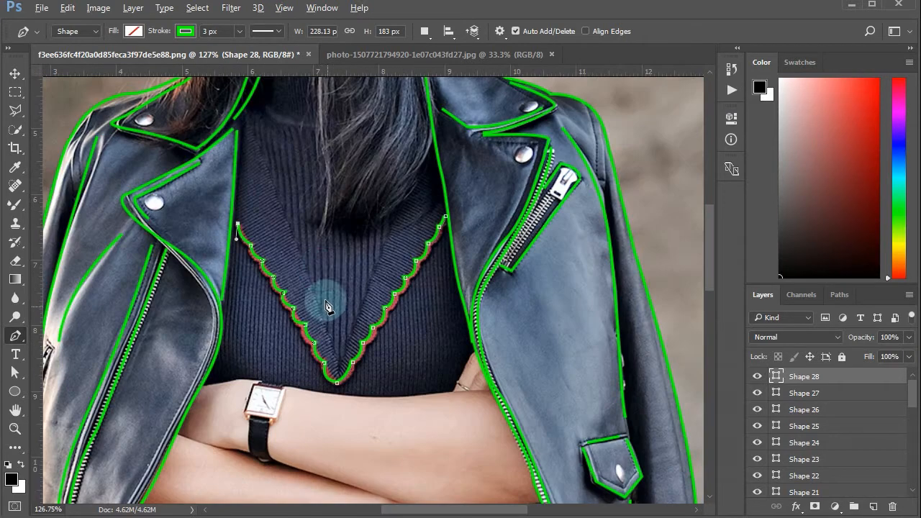
{"action": "left_click", "coordinate": [243, 146]}
{"action": "left_click_drag", "start_coordinate": [336, 369], "coordinate": [368, 503]}
{"action": "left_click", "coordinate": [336, 368], "text": "alt"}
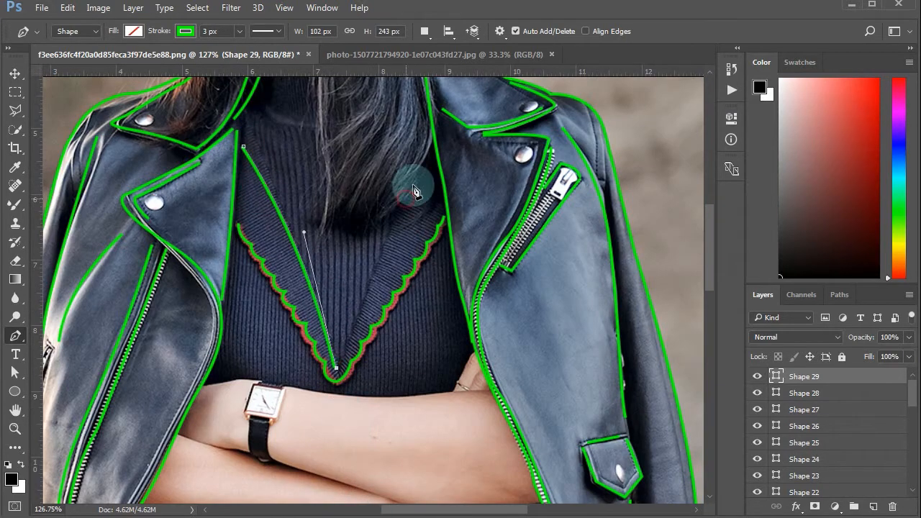
{"action": "left_click_drag", "start_coordinate": [407, 200], "coordinate": [423, 165]}
{"action": "scroll", "coordinate": [426, 222], "scroll_direction": "down", "scroll_amount": 8}
{"action": "scroll", "coordinate": [331, 378], "scroll_direction": "up", "scroll_amount": 8}
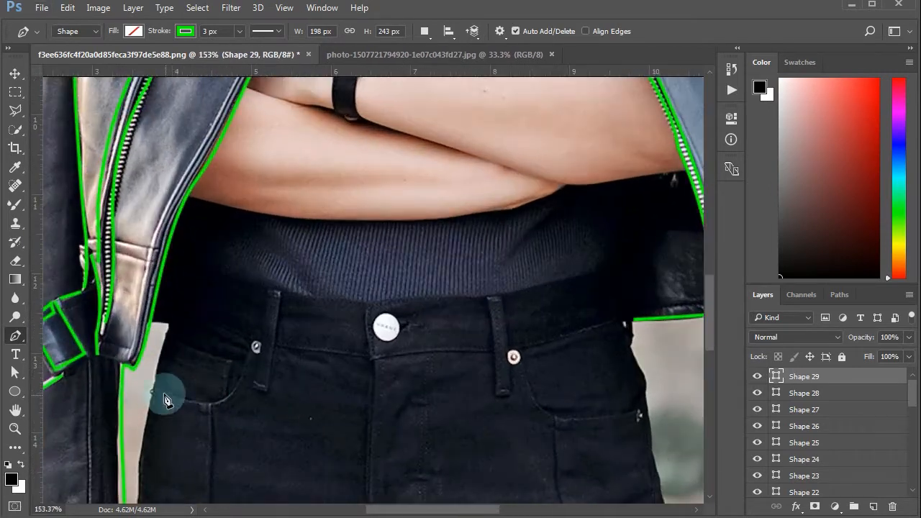
{"action": "left_click", "coordinate": [152, 387]}
{"action": "key", "text": "v"}
{"action": "scroll", "coordinate": [494, 314], "scroll_direction": "down", "scroll_amount": 5}
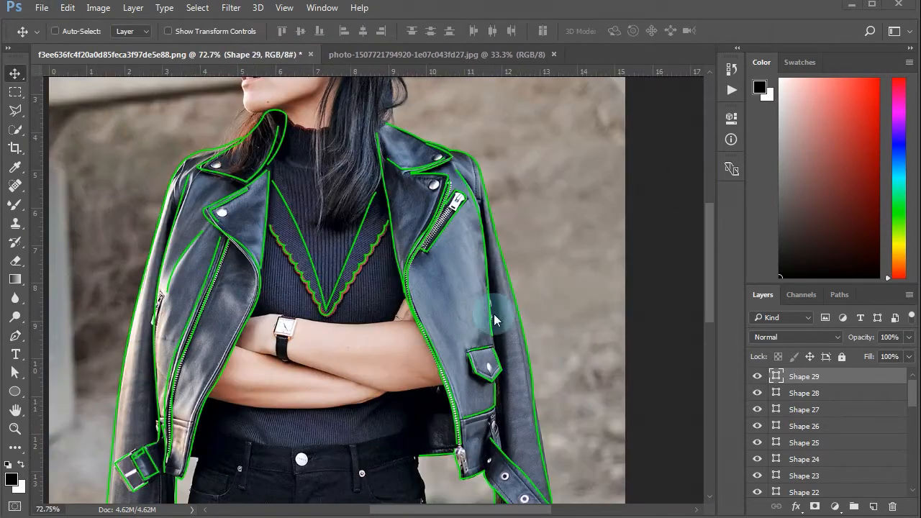
{"action": "scroll", "coordinate": [367, 319], "scroll_direction": "down", "scroll_amount": 3}
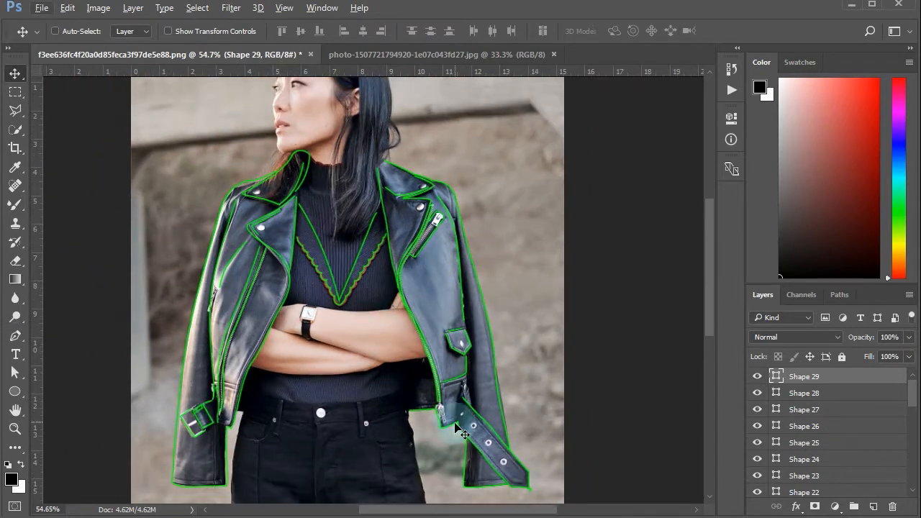
Step: Start a Pen line along the stitching on the upper edge of the hanging right-hand belt
{"action": "scroll", "coordinate": [436, 310], "scroll_direction": "up", "scroll_amount": 6}
{"action": "left_click", "coordinate": [15, 335]}
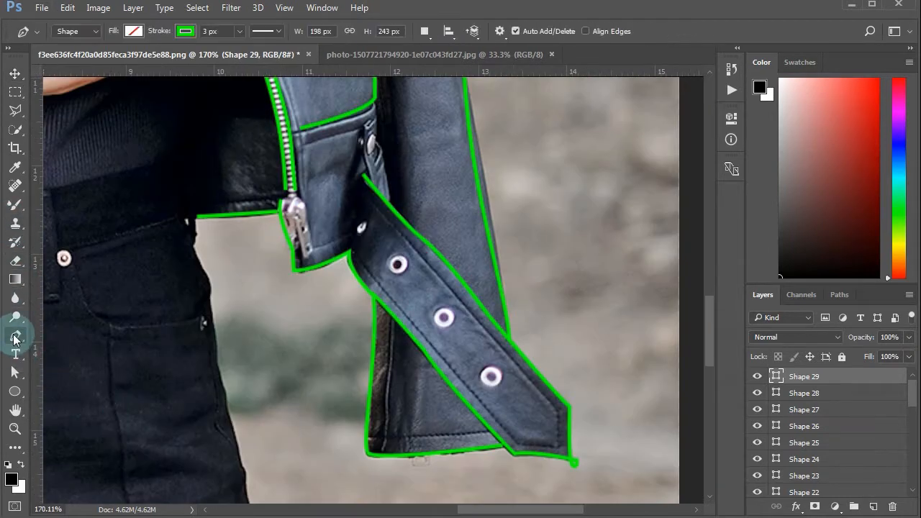
{"action": "scroll", "coordinate": [462, 343], "scroll_direction": "up", "scroll_amount": 2}
{"action": "left_click", "coordinate": [346, 156]}
{"action": "left_click_drag", "start_coordinate": [443, 265], "coordinate": [467, 290]}
{"action": "left_click_drag", "start_coordinate": [549, 387], "coordinate": [556, 394]}
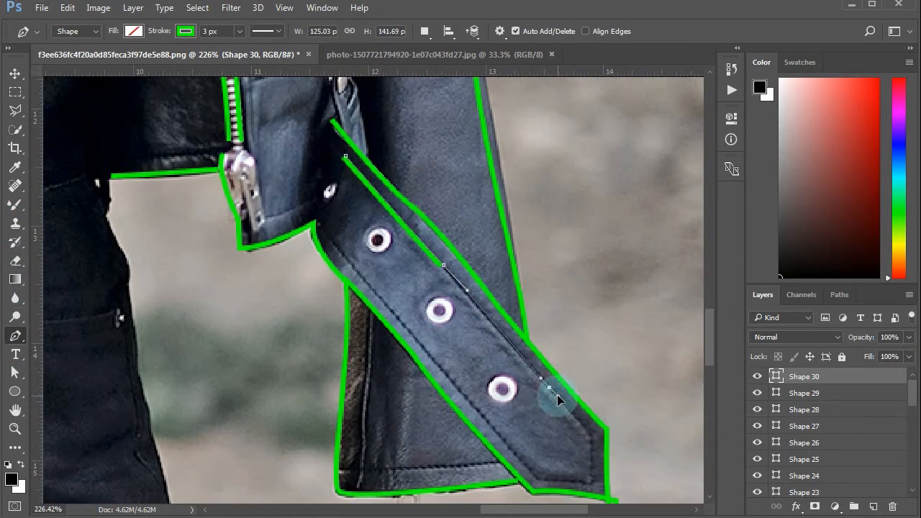
Step: Continue the belt stitching line around the pointed tip and back along the lower edge to the jacket hem
{"action": "left_click", "coordinate": [591, 436]}
{"action": "left_click", "coordinate": [592, 481]}
{"action": "left_click", "coordinate": [538, 479]}
{"action": "left_click", "coordinate": [343, 255]}
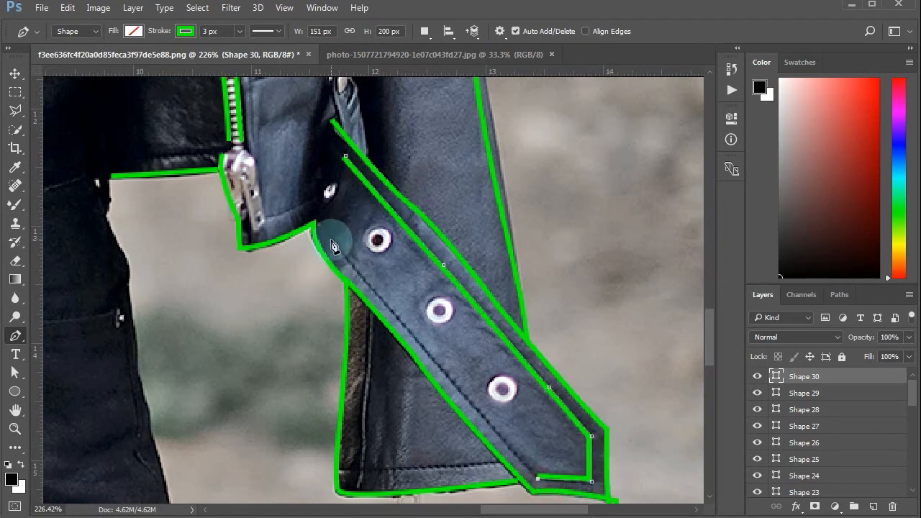
{"action": "left_click", "coordinate": [320, 224]}
Step: Set the belt stitching line's stroke width to 2 px and finish the path
{"action": "left_click", "coordinate": [239, 31]}
{"action": "left_click_drag", "start_coordinate": [231, 46], "coordinate": [237, 49]}
{"action": "double_click", "coordinate": [211, 31]}
{"action": "type", "text": "2"}
{"action": "key", "text": "Return"}
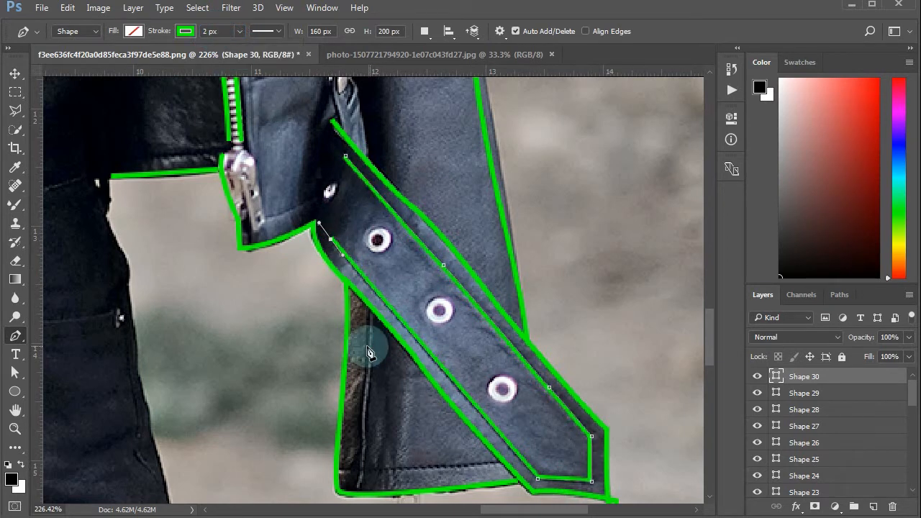
{"action": "key", "text": "Return"}
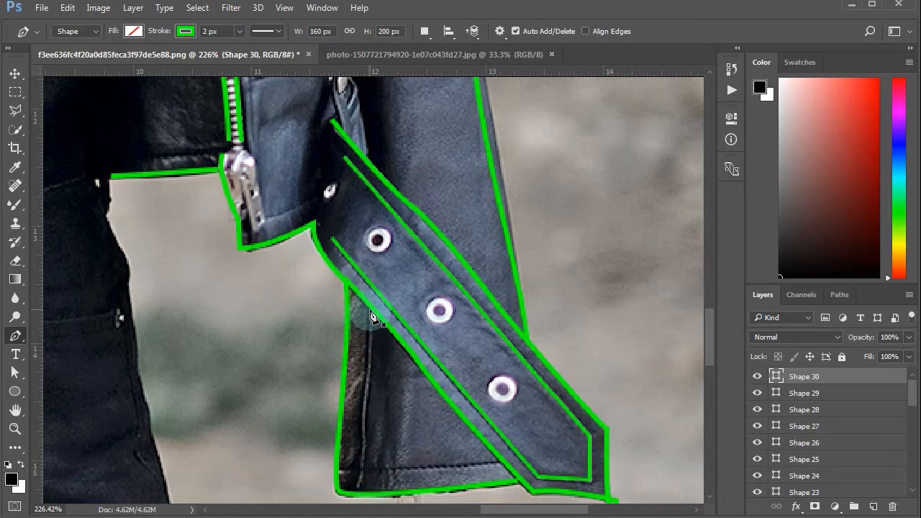
Step: Trace the right-hand sleeve's inner seam down to the cuff and along the cuff stitching to the belt
{"action": "left_click", "coordinate": [370, 311]}
{"action": "left_click", "coordinate": [364, 470]}
{"action": "left_click_drag", "start_coordinate": [499, 460], "coordinate": [516, 454]}
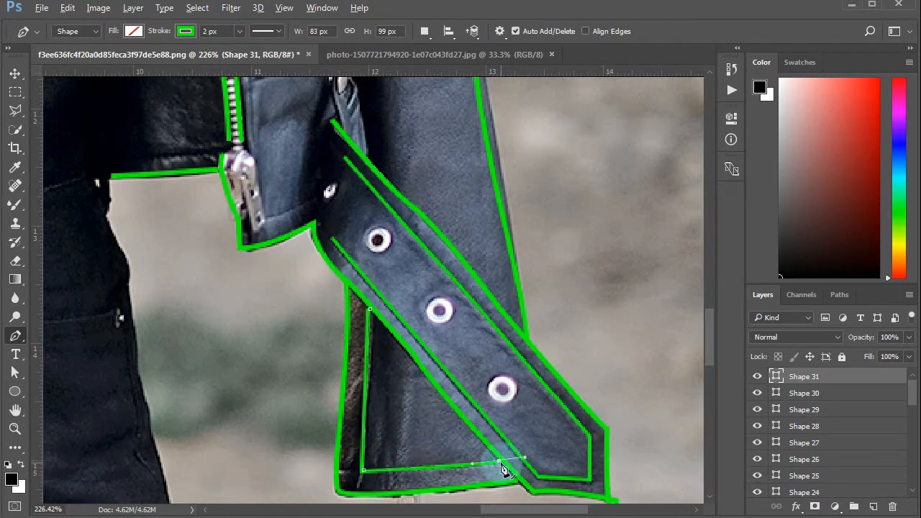
Step: Trace the left-hand sleeve's cuff stitching and the vertical seam from below the strap down to the cuff
{"action": "scroll", "coordinate": [502, 469], "scroll_direction": "down", "scroll_amount": 5}
{"action": "scroll", "coordinate": [200, 482], "scroll_direction": "up", "scroll_amount": 4}
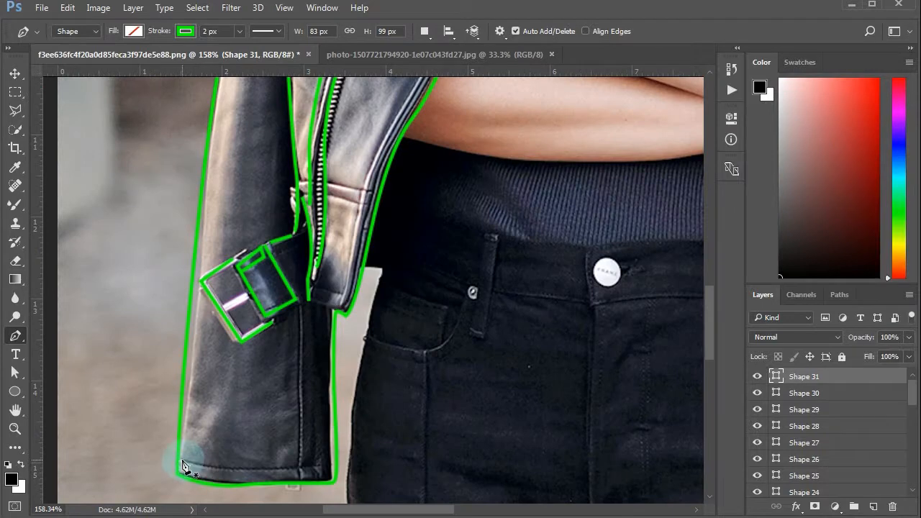
{"action": "left_click", "coordinate": [181, 459]}
{"action": "left_click_drag", "start_coordinate": [250, 469], "coordinate": [287, 461]}
{"action": "left_click", "coordinate": [317, 470]}
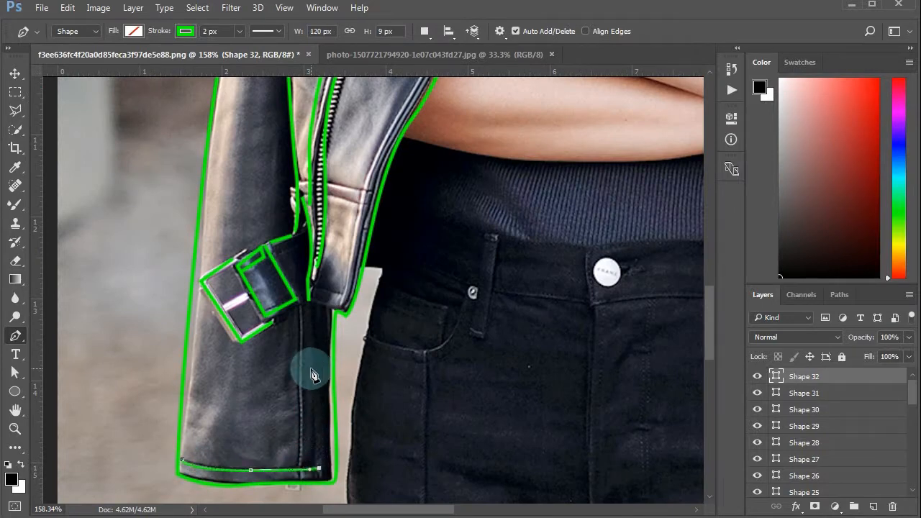
{"action": "key", "text": "Return"}
{"action": "left_click", "coordinate": [300, 308]}
{"action": "left_click", "coordinate": [302, 467]}
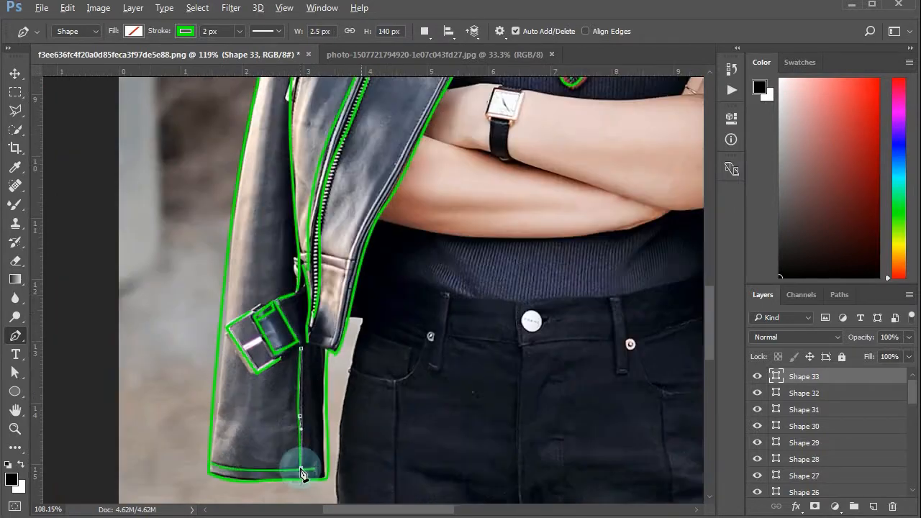
Step: Trace a curved hair strand hanging over the left-hand collar with a green Pen line and finish the path
{"action": "scroll", "coordinate": [304, 472], "scroll_direction": "down", "scroll_amount": 3}
{"action": "scroll", "coordinate": [431, 202], "scroll_direction": "up", "scroll_amount": 3}
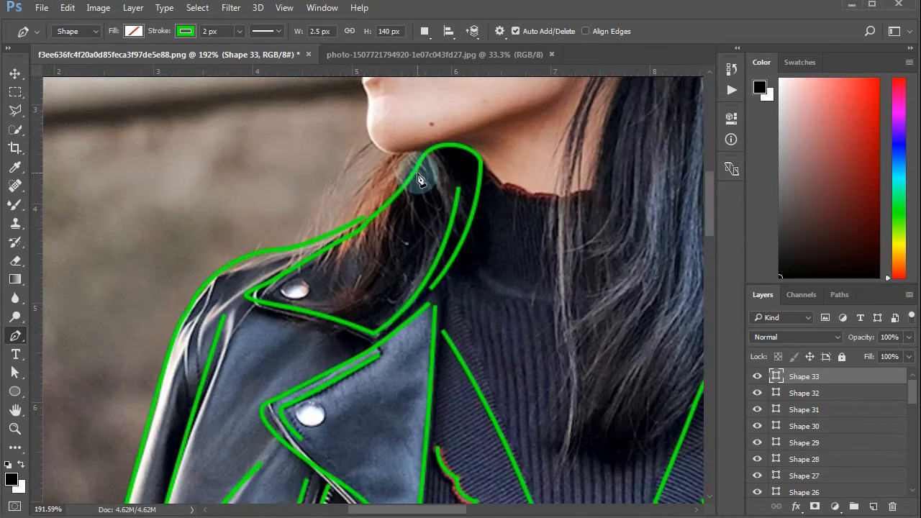
{"action": "left_click", "coordinate": [387, 216]}
{"action": "left_click_drag", "start_coordinate": [381, 237], "coordinate": [379, 243]}
{"action": "left_click_drag", "start_coordinate": [342, 297], "coordinate": [322, 306]}
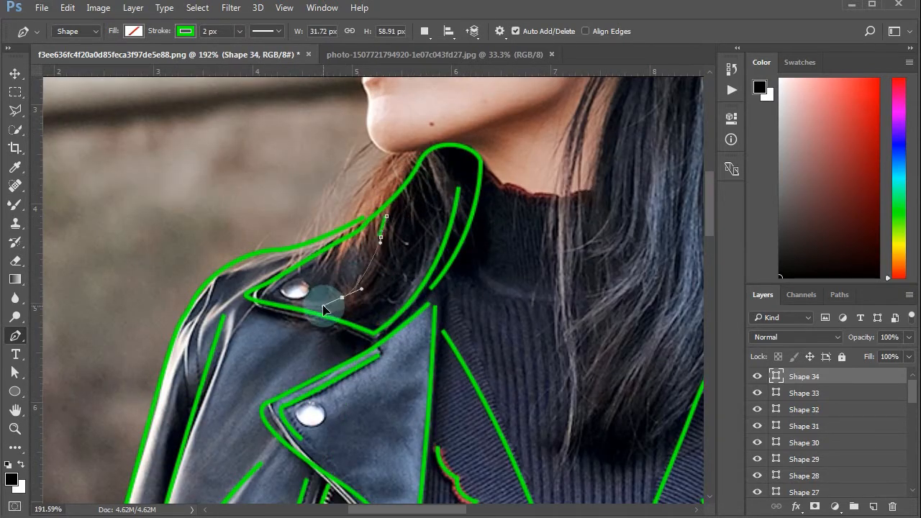
{"action": "key", "text": "Escape"}
Step: Add several more short curved hair strand lines beside the first one on the left-hand collar
{"action": "left_click", "coordinate": [395, 212]}
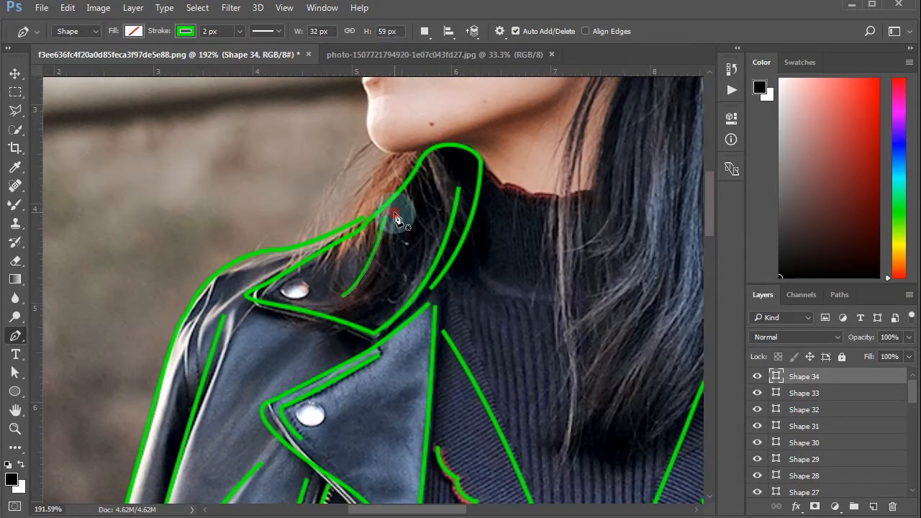
{"action": "mouse_move", "coordinate": [375, 272]}
{"action": "left_mouse_down"}
{"action": "mouse_move", "coordinate": [361, 293]}
{"action": "mouse_move", "coordinate": [367, 301]}
{"action": "left_mouse_up"}
{"action": "key", "text": "Escape"}
{"action": "left_click", "coordinate": [401, 200]}
{"action": "key", "text": "Escape"}
{"action": "left_click_drag", "start_coordinate": [359, 239], "coordinate": [334, 287]}
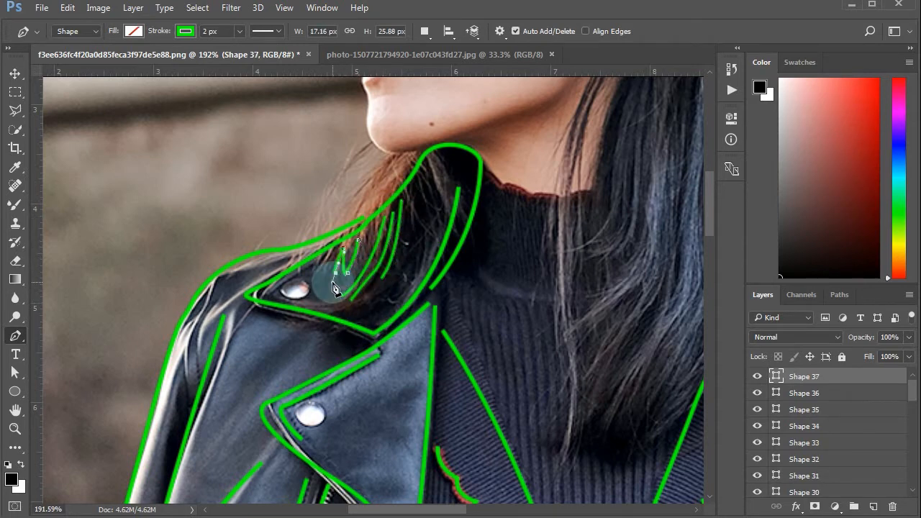
{"action": "scroll", "coordinate": [338, 272], "scroll_direction": "up", "scroll_amount": 2}
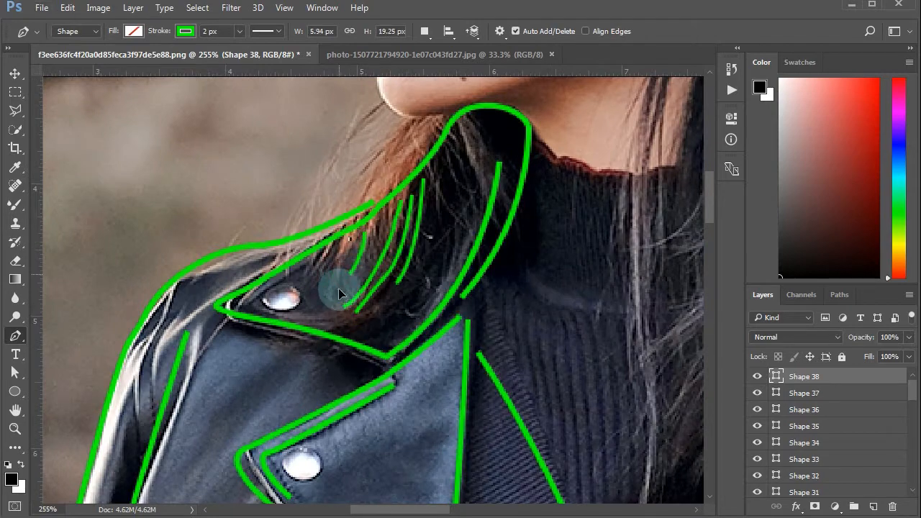
Step: Trace the jeans' lower waistband seam from the right-hand hip, past the rivet, to the fly below the button
{"action": "scroll", "coordinate": [341, 301], "scroll_direction": "down", "scroll_amount": 5}
{"action": "scroll", "coordinate": [489, 359], "scroll_direction": "up", "scroll_amount": 5}
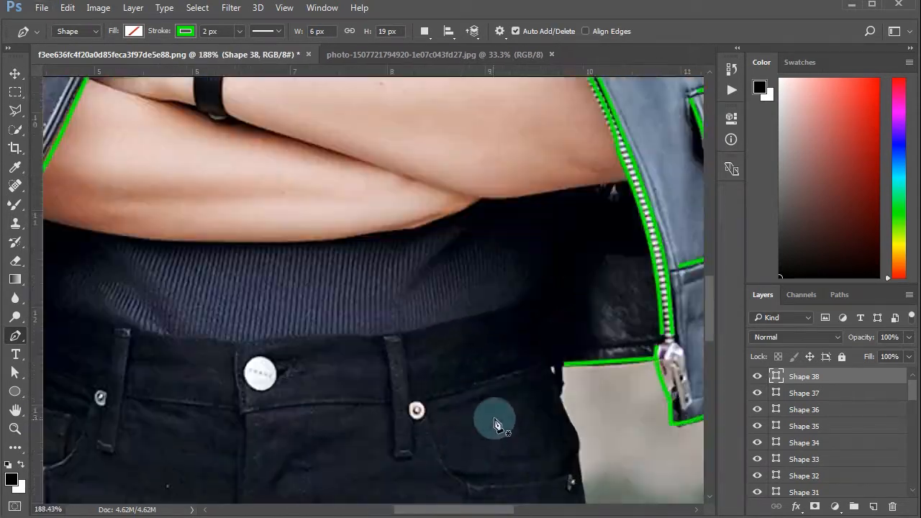
{"action": "left_click", "coordinate": [545, 362]}
{"action": "left_click", "coordinate": [425, 397]}
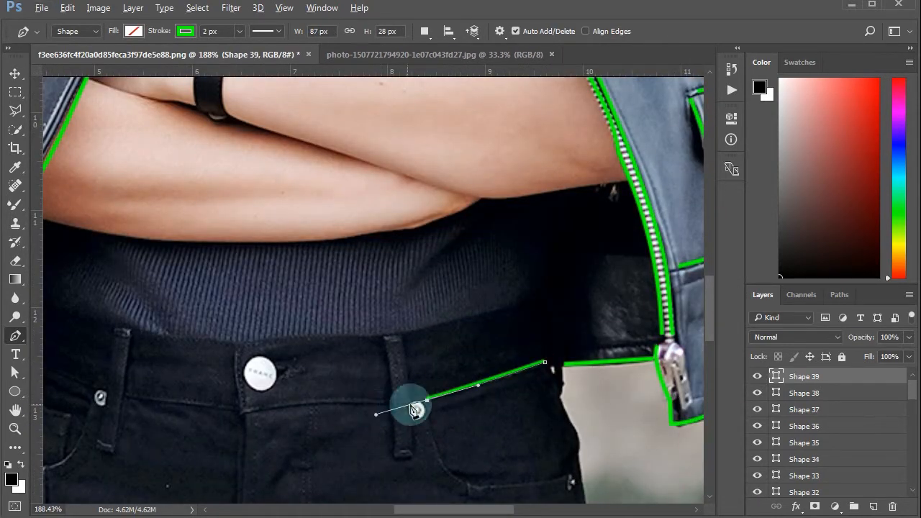
{"action": "left_click_drag", "start_coordinate": [344, 400], "coordinate": [319, 402]}
{"action": "left_click_drag", "start_coordinate": [247, 410], "coordinate": [398, 420]}
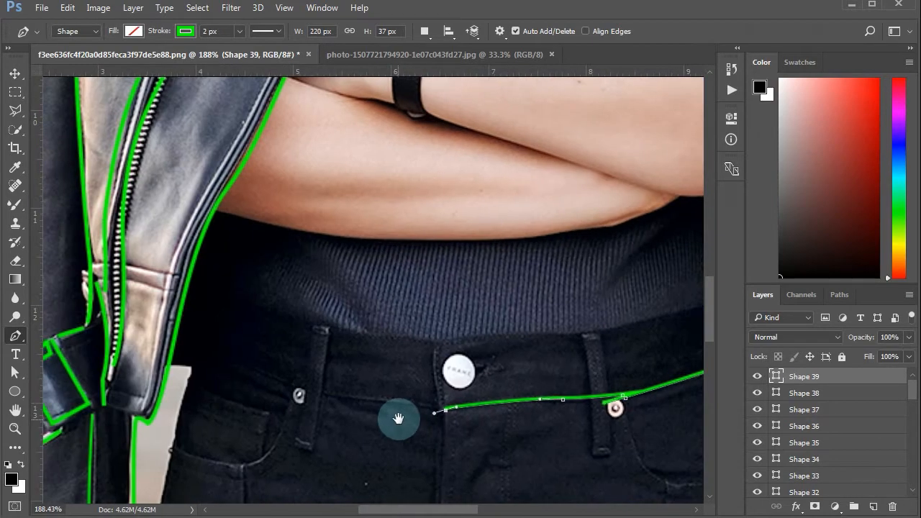
Step: Trace the jeans' fly edge from the top of the waistband down past the waistband seam
{"action": "left_click", "coordinate": [437, 344]}
{"action": "left_click", "coordinate": [439, 403]}
{"action": "left_click_drag", "start_coordinate": [442, 440], "coordinate": [439, 477]}
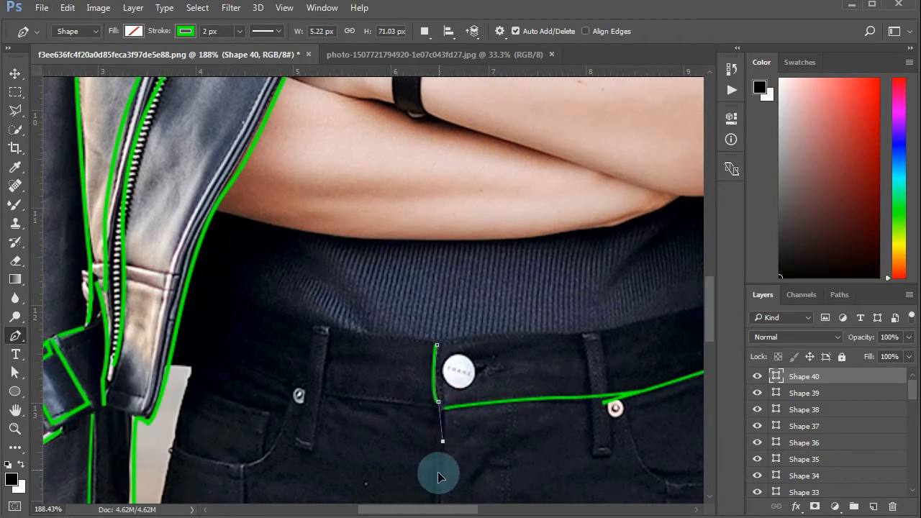
{"action": "key", "text": "Escape"}
Step: Trace the lower waistband seam from the fly across the left-hand belt loop to the left-hand hip
{"action": "left_click", "coordinate": [435, 406]}
{"action": "left_click_drag", "start_coordinate": [325, 394], "coordinate": [311, 394]}
{"action": "scroll", "coordinate": [314, 400], "scroll_direction": "down", "scroll_amount": 3}
{"action": "scroll", "coordinate": [315, 409], "scroll_direction": "down", "scroll_amount": 2}
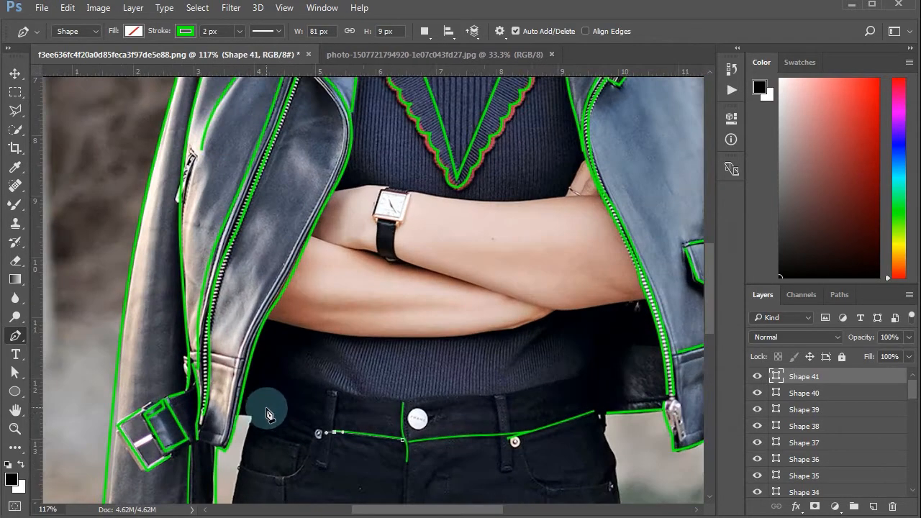
{"action": "left_click_drag", "start_coordinate": [251, 412], "coordinate": [196, 403]}
Step: Outline the right-hand belt loop of the jeans with a closed Pen shape
{"action": "scroll", "coordinate": [625, 436], "scroll_direction": "up", "scroll_amount": 2}
{"action": "left_click", "coordinate": [507, 400]}
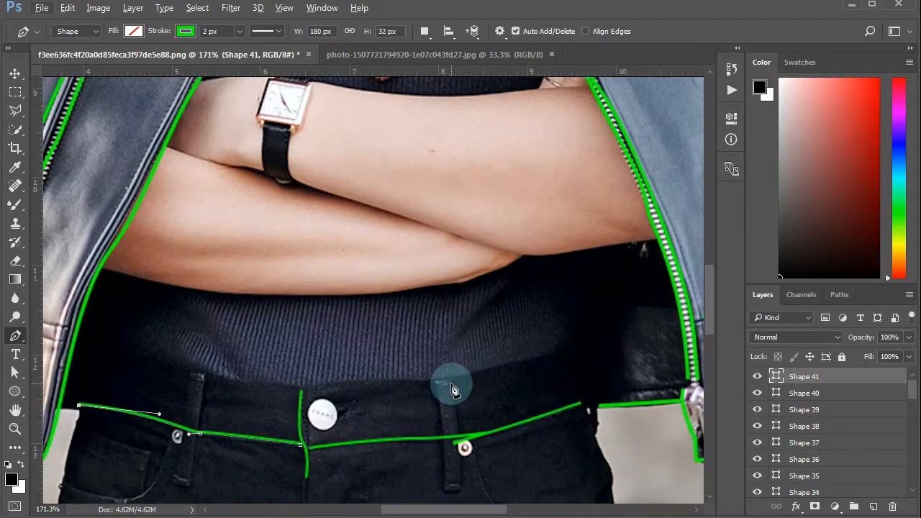
{"action": "left_click", "coordinate": [457, 488]}
{"action": "scroll", "coordinate": [457, 491], "scroll_direction": "down", "scroll_amount": 2}
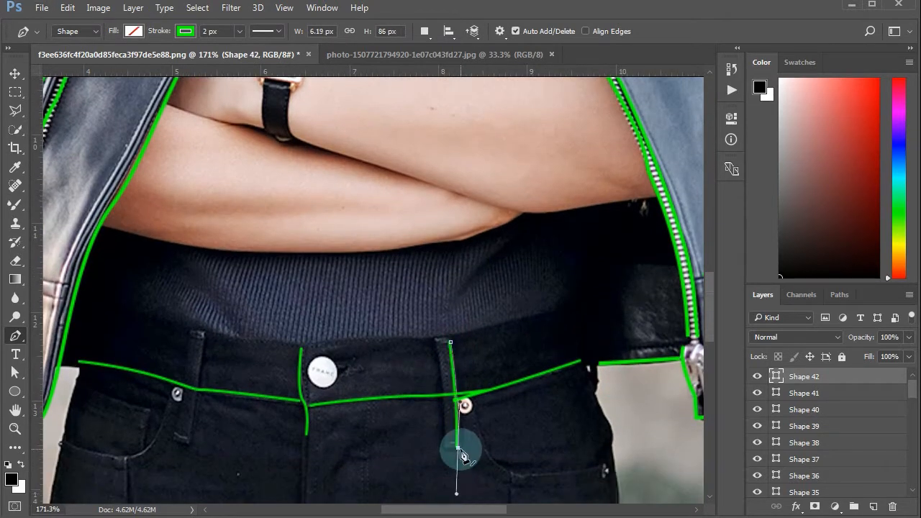
{"action": "left_click_drag", "start_coordinate": [434, 339], "coordinate": [432, 308]}
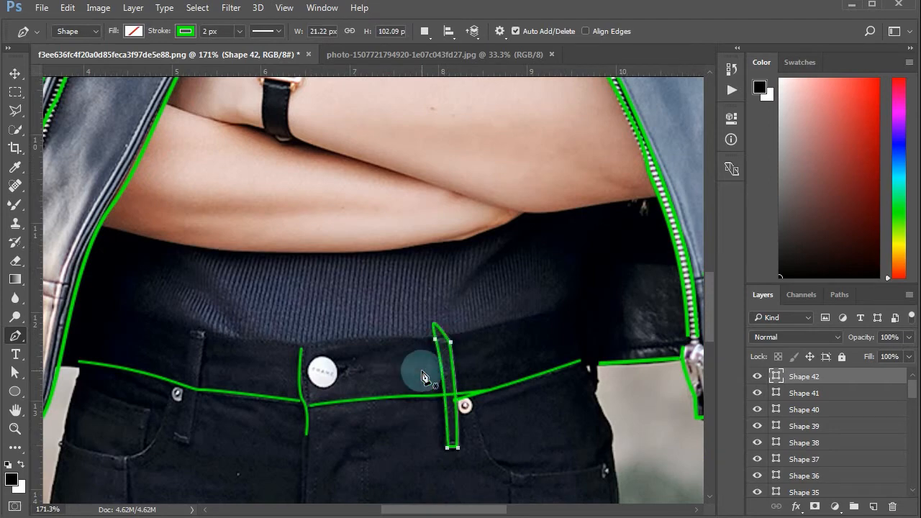
{"action": "scroll", "coordinate": [448, 346], "scroll_direction": "up", "scroll_amount": 2}
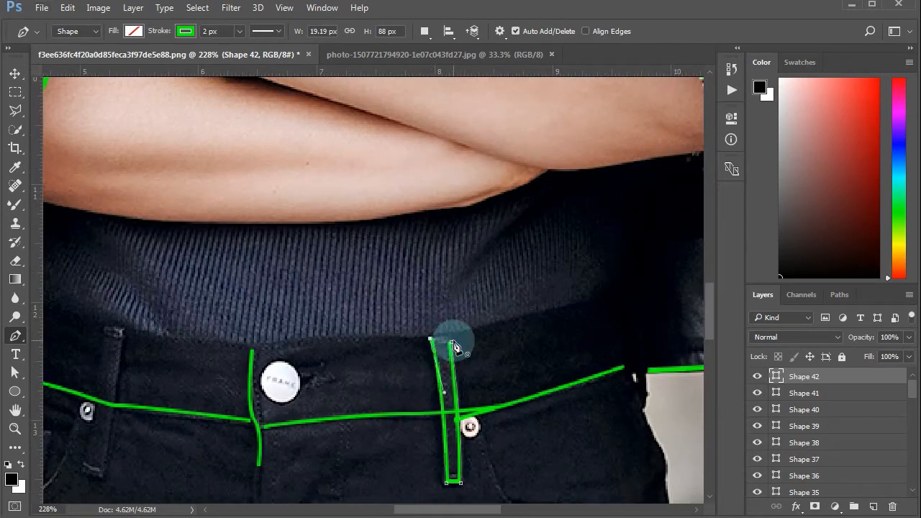
{"action": "left_click", "coordinate": [454, 346]}
Step: Outline the left-hand belt loop of the jeans with a closed Pen shape
{"action": "scroll", "coordinate": [199, 362], "scroll_direction": "left", "scroll_amount": 3}
{"action": "left_click", "coordinate": [208, 331]}
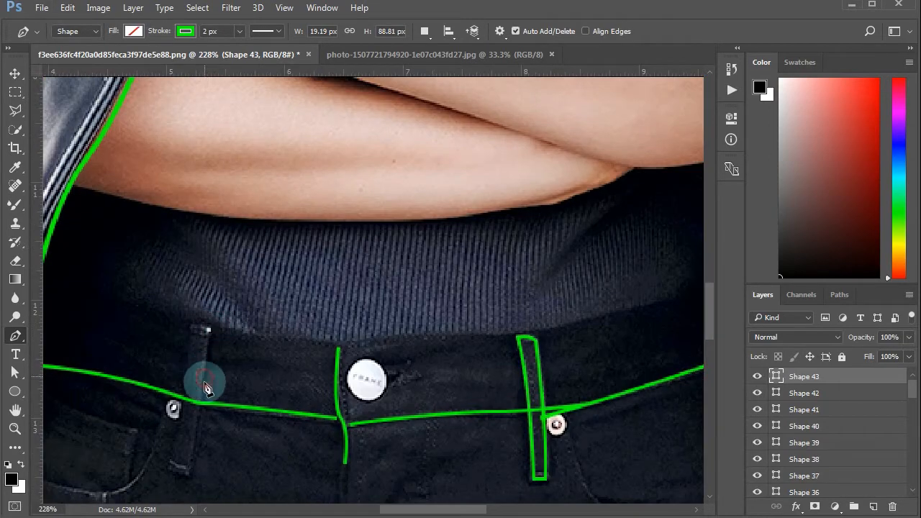
{"action": "left_click", "coordinate": [204, 375]}
{"action": "left_click_drag", "start_coordinate": [195, 437], "coordinate": [196, 458]}
{"action": "left_click", "coordinate": [173, 472]}
{"action": "left_click", "coordinate": [188, 329]}
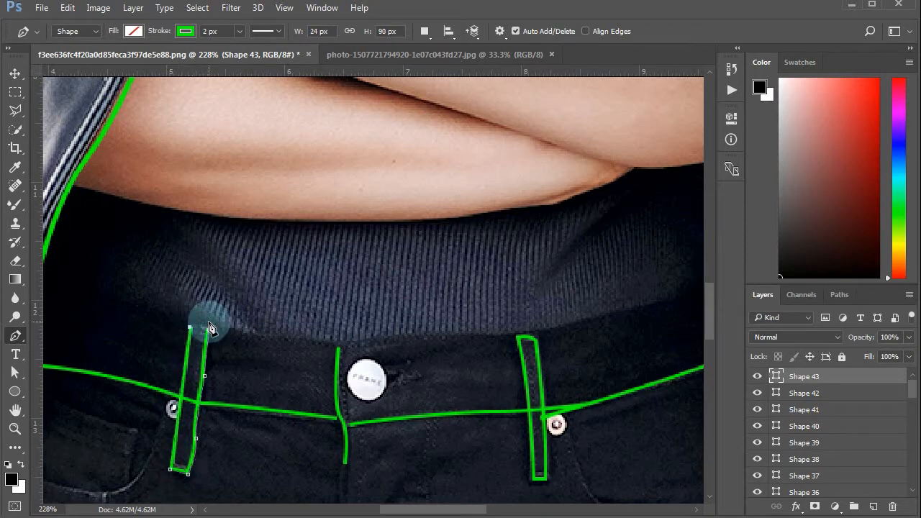
{"action": "left_click", "coordinate": [208, 331]}
Step: Trace the jeans' upper waistband edge from the left-hand hip across both belt loops to the right-hand hip
{"action": "scroll", "coordinate": [324, 378], "scroll_direction": "down", "scroll_amount": 1}
{"action": "scroll", "coordinate": [348, 370], "scroll_direction": "down", "scroll_amount": 1}
{"action": "left_click", "coordinate": [118, 317]}
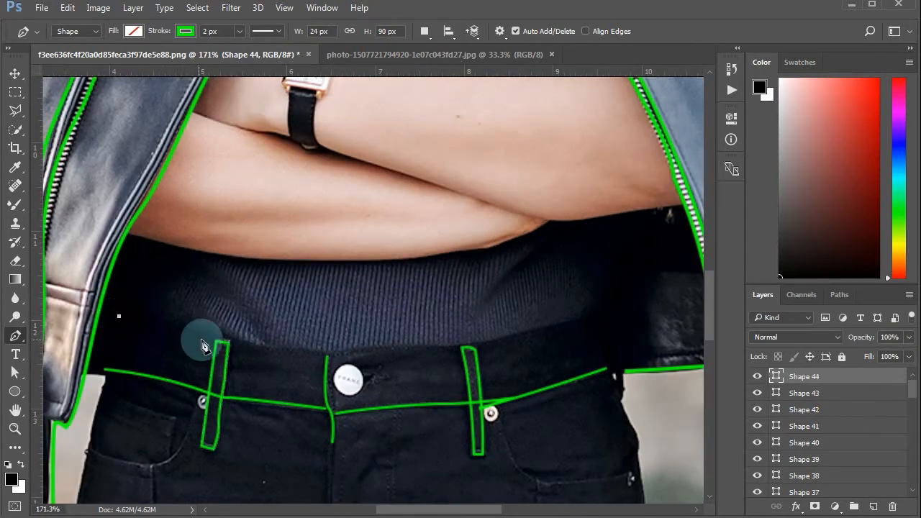
{"action": "left_click_drag", "start_coordinate": [229, 338], "coordinate": [258, 352]}
{"action": "left_click", "coordinate": [357, 352]}
{"action": "left_click", "coordinate": [469, 347]}
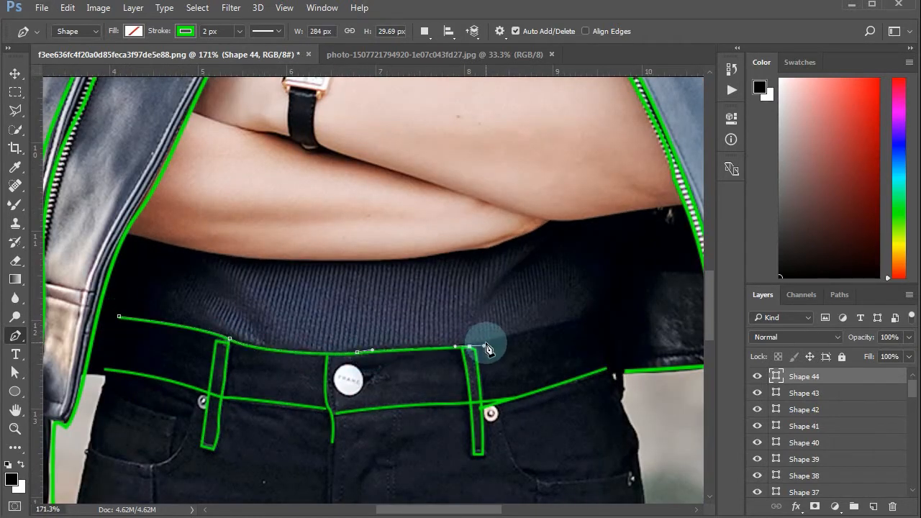
{"action": "left_click", "coordinate": [570, 326]}
{"action": "left_click_drag", "start_coordinate": [617, 312], "coordinate": [630, 309]}
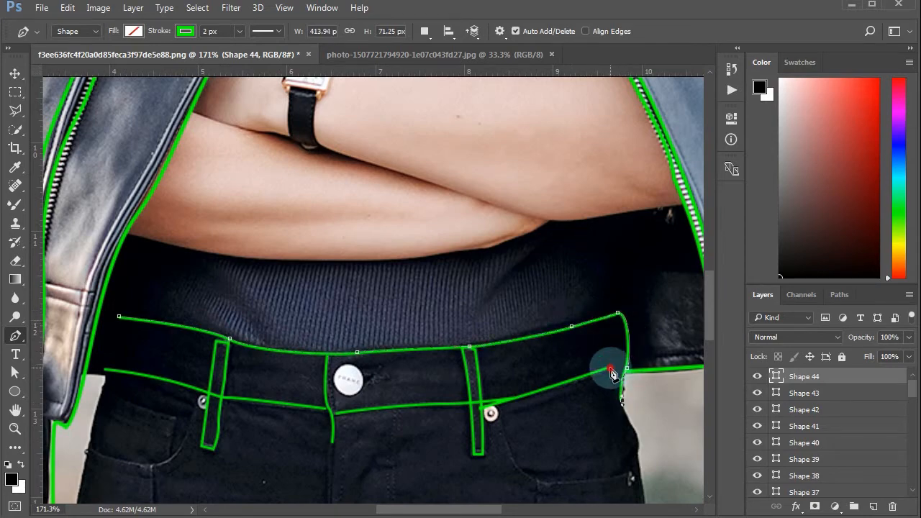
Step: Finish the right-hand end of the waistband line and extend its left-hand end down past the waistband seam
{"action": "left_click", "coordinate": [610, 369], "text": "ctrl"}
{"action": "scroll", "coordinate": [610, 368], "scroll_direction": "down", "scroll_amount": 3}
{"action": "scroll", "coordinate": [302, 385], "scroll_direction": "up", "scroll_amount": 3}
{"action": "left_click", "coordinate": [320, 311]}
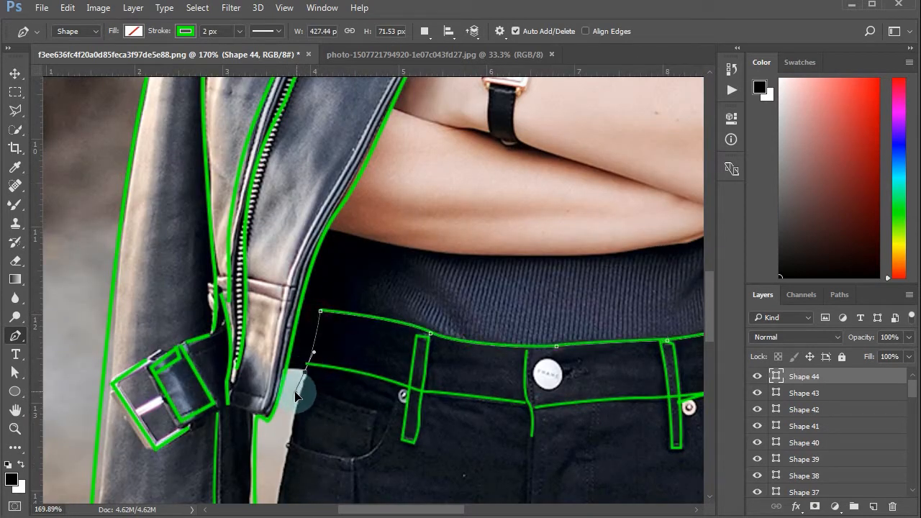
{"action": "scroll", "coordinate": [295, 394], "scroll_direction": "down", "scroll_amount": 4}
{"action": "scroll", "coordinate": [306, 406], "scroll_direction": "up", "scroll_amount": 6}
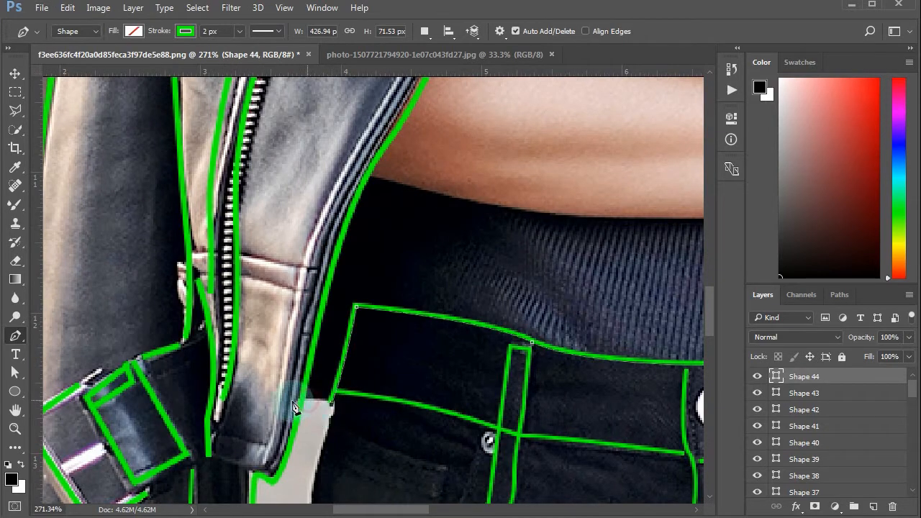
{"action": "left_click", "coordinate": [294, 408]}
Step: Outline the round snaps on the left-hand collar and lapel with green ellipses
{"action": "scroll", "coordinate": [294, 407], "scroll_direction": "down", "scroll_amount": 6}
{"action": "scroll", "coordinate": [388, 323], "scroll_direction": "down", "scroll_amount": 3}
{"action": "scroll", "coordinate": [494, 389], "scroll_direction": "up", "scroll_amount": 9}
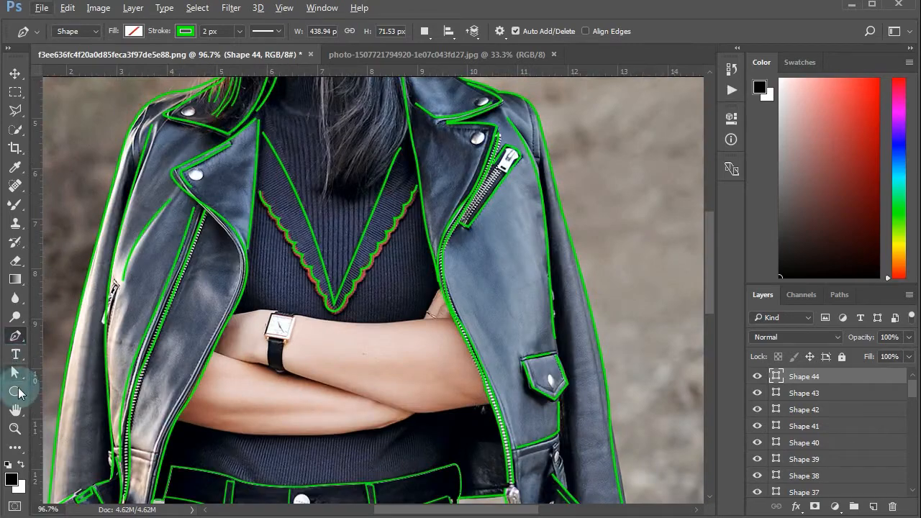
{"action": "left_click", "coordinate": [15, 390]}
{"action": "scroll", "coordinate": [305, 385], "scroll_direction": "down", "scroll_amount": 2}
{"action": "scroll", "coordinate": [203, 154], "scroll_direction": "up", "scroll_amount": 16}
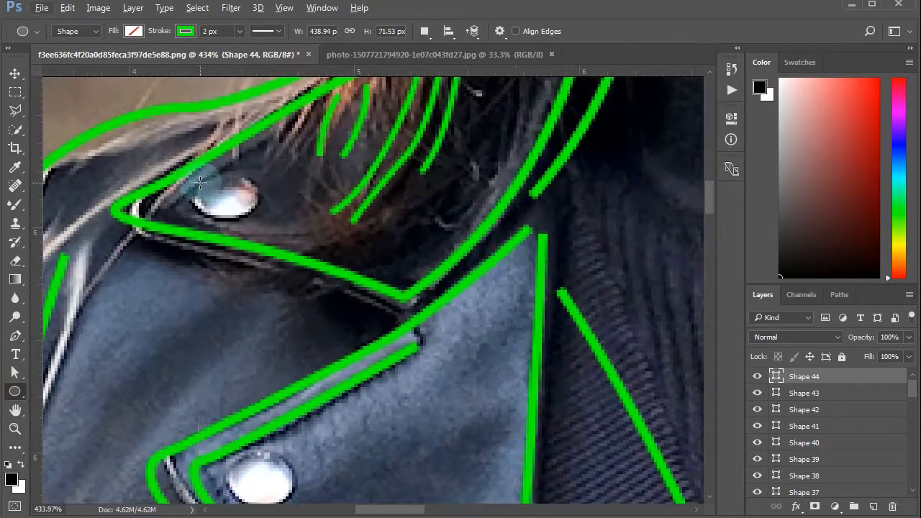
{"action": "left_click_drag", "start_coordinate": [199, 174], "coordinate": [256, 214]}
{"action": "scroll", "coordinate": [232, 317], "scroll_direction": "down", "scroll_amount": 3}
{"action": "left_click_drag", "start_coordinate": [295, 378], "coordinate": [295, 379]}
{"action": "scroll", "coordinate": [277, 371], "scroll_direction": "down", "scroll_amount": 10}
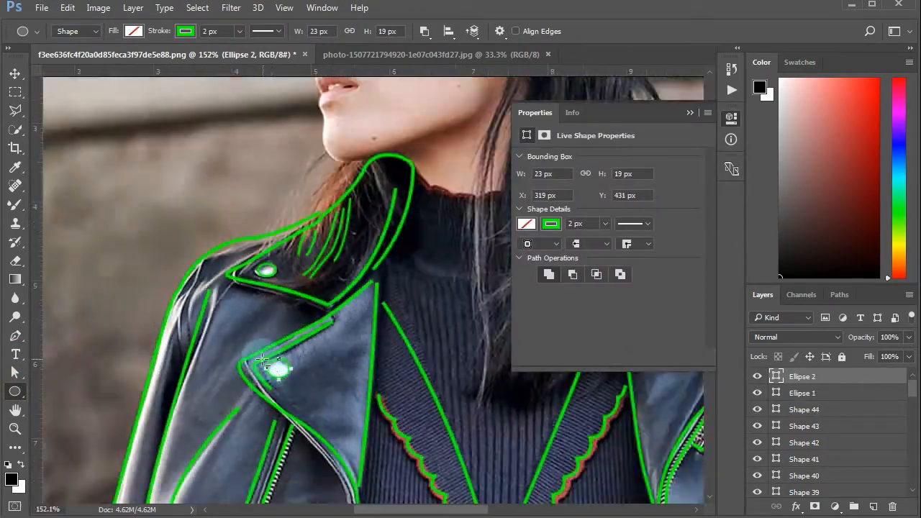
Step: Outline the pocket flap snap and the snap at the jacket's right-hand waist tab with ellipses
{"action": "scroll", "coordinate": [460, 402], "scroll_direction": "up", "scroll_amount": 7}
{"action": "left_click_drag", "start_coordinate": [454, 403], "coordinate": [457, 405]}
{"action": "scroll", "coordinate": [425, 370], "scroll_direction": "down", "scroll_amount": 4}
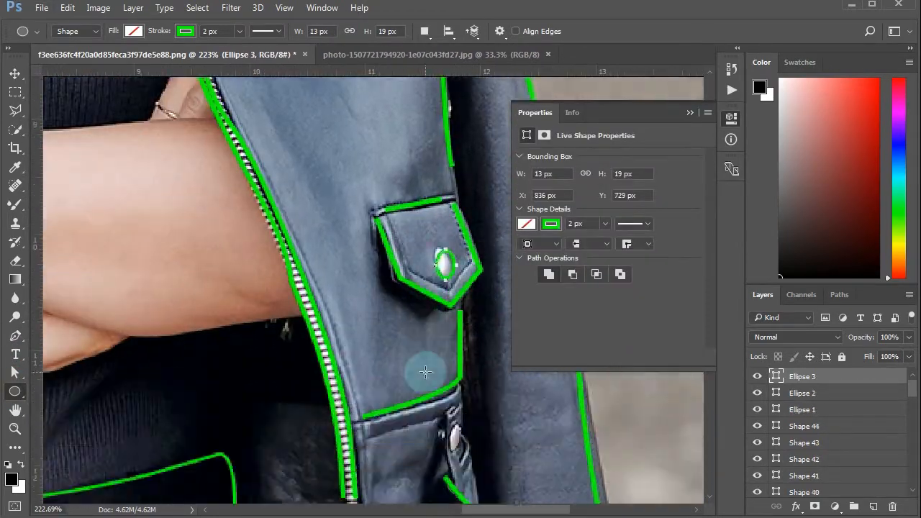
{"action": "scroll", "coordinate": [446, 367], "scroll_direction": "up", "scroll_amount": 5}
{"action": "left_click_drag", "start_coordinate": [448, 360], "coordinate": [471, 403]}
{"action": "scroll", "coordinate": [467, 395], "scroll_direction": "up", "scroll_amount": 1}
Step: Outline the metal eyelets along the hanging belt with small green ellipses
{"action": "scroll", "coordinate": [428, 386], "scroll_direction": "down", "scroll_amount": 4}
{"action": "left_click_drag", "start_coordinate": [422, 372], "coordinate": [450, 400]}
{"action": "scroll", "coordinate": [460, 409], "scroll_direction": "down", "scroll_amount": 5}
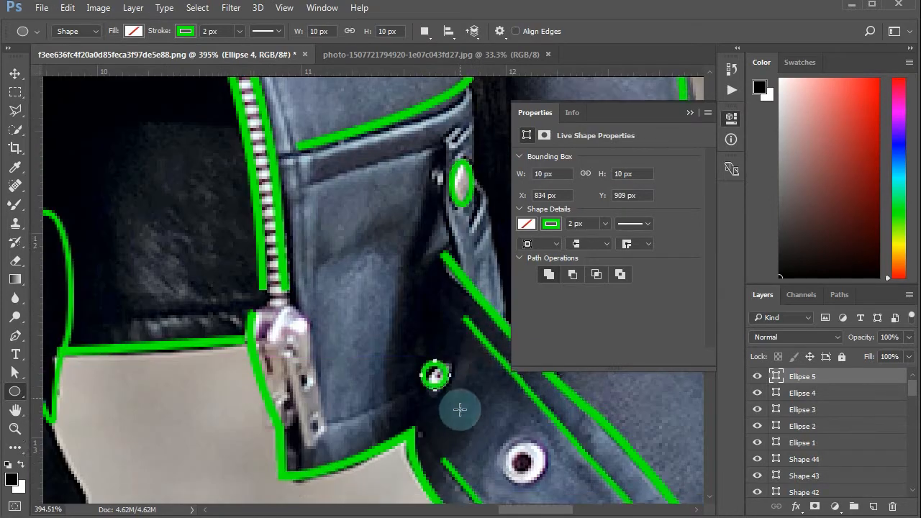
{"action": "mouse_move", "coordinate": [503, 381]}
{"action": "left_mouse_down"}
{"action": "mouse_move", "coordinate": [546, 429]}
{"action": "mouse_move", "coordinate": [595, 448]}
{"action": "left_mouse_up"}
{"action": "scroll", "coordinate": [545, 428], "scroll_direction": "down", "scroll_amount": 3}
{"action": "scroll", "coordinate": [565, 428], "scroll_direction": "up", "scroll_amount": 3}
{"action": "scroll", "coordinate": [595, 448], "scroll_direction": "down", "scroll_amount": 5}
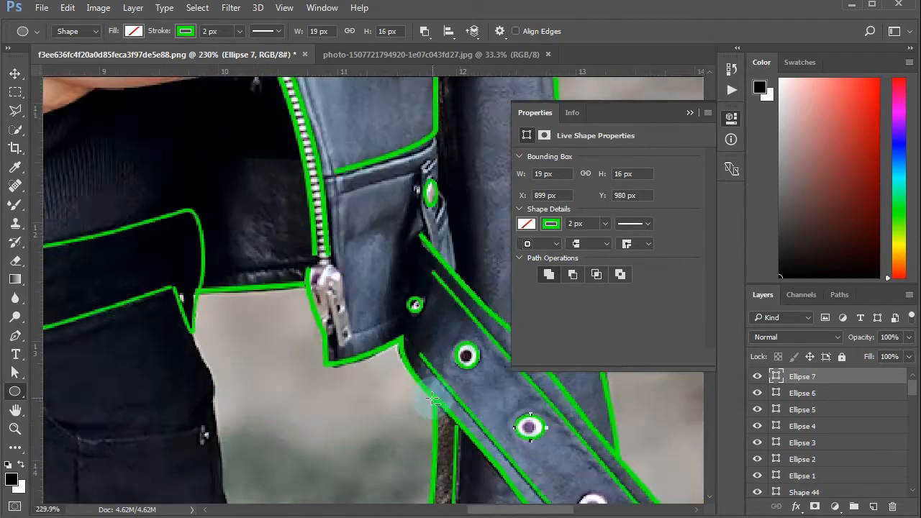
{"action": "scroll", "coordinate": [527, 455], "scroll_direction": "up", "scroll_amount": 3}
{"action": "left_click_drag", "start_coordinate": [528, 460], "coordinate": [530, 462]}
{"action": "scroll", "coordinate": [530, 462], "scroll_direction": "down", "scroll_amount": 6}
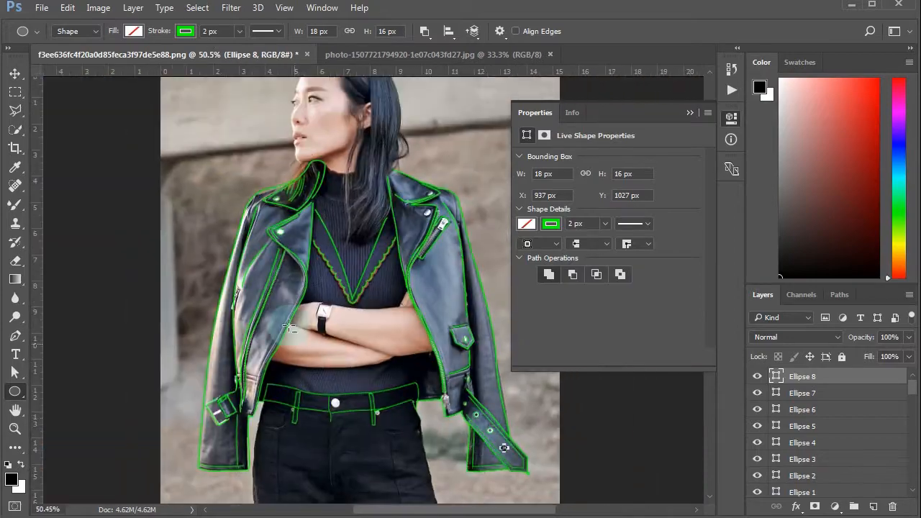
Step: Outline the snaps on the right-hand collar and lapel with green ellipses
{"action": "scroll", "coordinate": [388, 216], "scroll_direction": "up", "scroll_amount": 3}
{"action": "scroll", "coordinate": [387, 215], "scroll_direction": "down", "scroll_amount": 1}
{"action": "scroll", "coordinate": [336, 195], "scroll_direction": "up", "scroll_amount": 5}
{"action": "left_click_drag", "start_coordinate": [291, 179], "coordinate": [341, 210]}
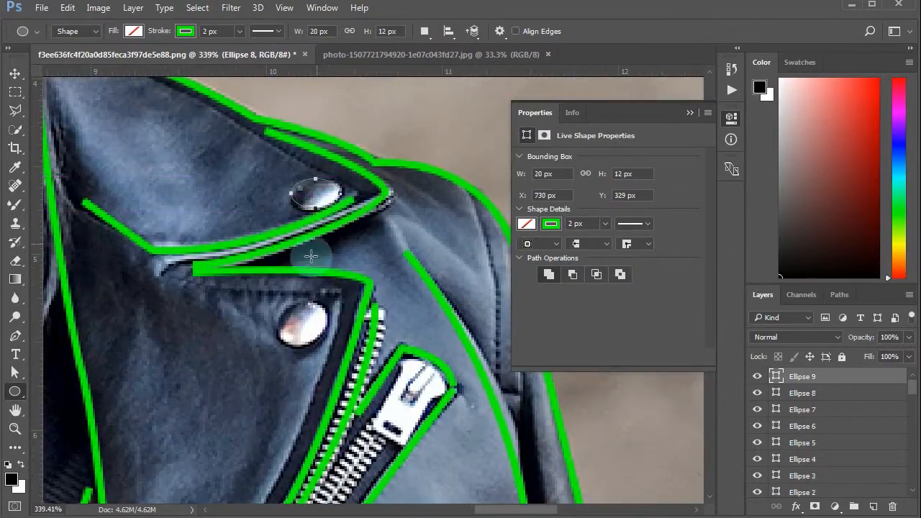
Step: Trace the second waist seam line just below the pocket flap panel with the Pen tool
{"action": "scroll", "coordinate": [323, 341], "scroll_direction": "down", "scroll_amount": 5}
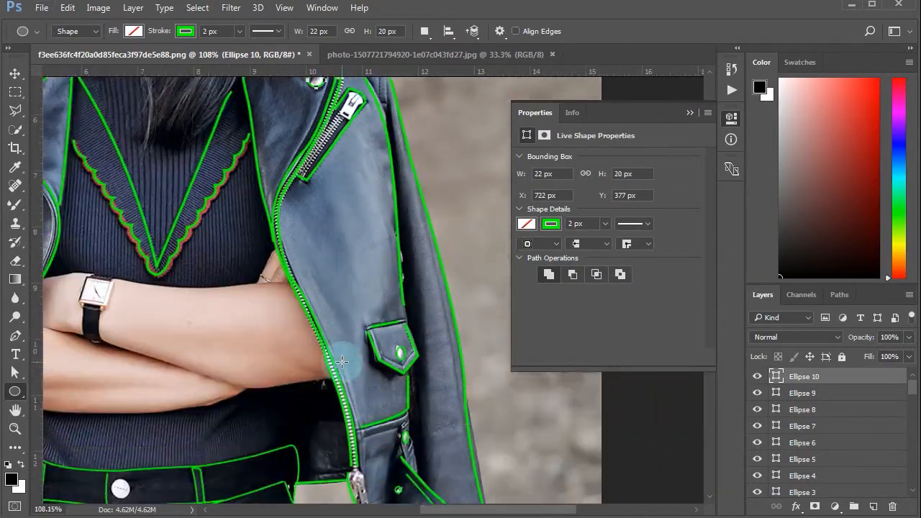
{"action": "scroll", "coordinate": [382, 419], "scroll_direction": "up", "scroll_amount": 3}
{"action": "left_click", "coordinate": [375, 408]}
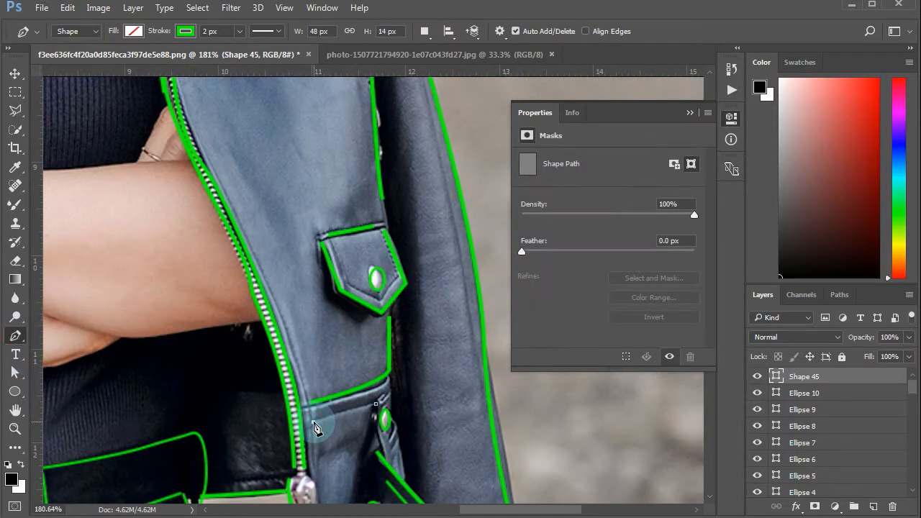
Step: Outline the jeans' waist button with a green ellipse of about 26 by 27 px
{"action": "scroll", "coordinate": [370, 403], "scroll_direction": "down", "scroll_amount": 5}
{"action": "scroll", "coordinate": [357, 352], "scroll_direction": "up", "scroll_amount": 5}
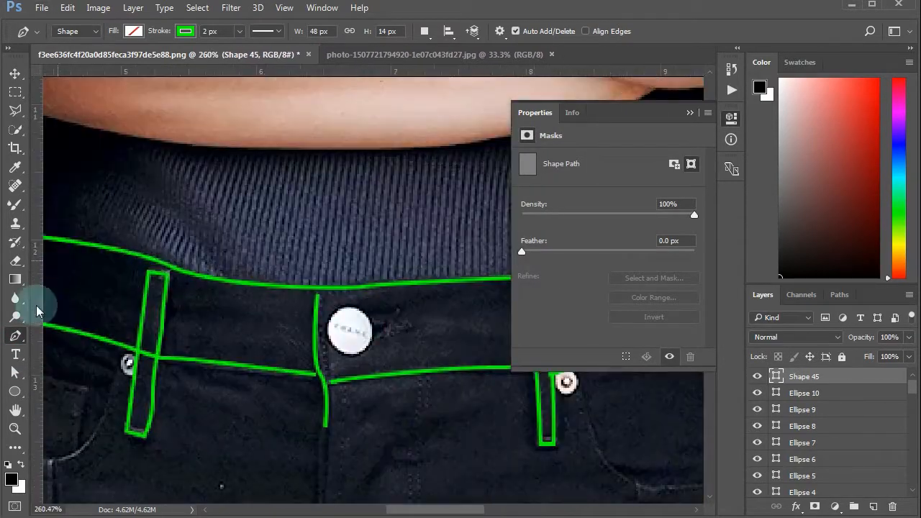
{"action": "left_click", "coordinate": [14, 390]}
{"action": "left_click_drag", "start_coordinate": [327, 305], "coordinate": [372, 351]}
{"action": "scroll", "coordinate": [372, 351], "scroll_direction": "down", "scroll_amount": 5}
Step: Outline the two pocket rivets beside the jeans' belt loops with small ellipses
{"action": "scroll", "coordinate": [211, 362], "scroll_direction": "up", "scroll_amount": 10}
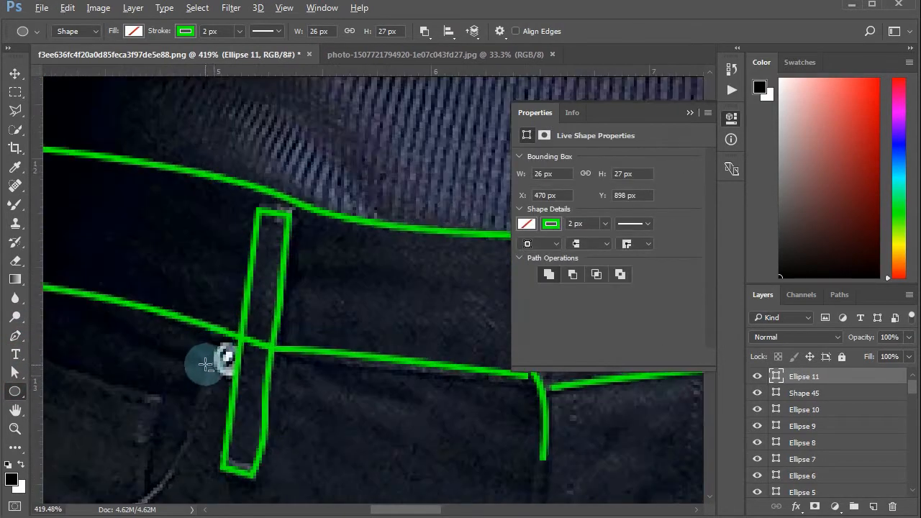
{"action": "mouse_move", "coordinate": [208, 346]}
{"action": "left_mouse_down"}
{"action": "mouse_move", "coordinate": [236, 363]}
{"action": "mouse_move", "coordinate": [236, 374]}
{"action": "left_mouse_up"}
{"action": "scroll", "coordinate": [171, 378], "scroll_direction": "down", "scroll_amount": 10}
{"action": "scroll", "coordinate": [487, 400], "scroll_direction": "up", "scroll_amount": 10}
{"action": "left_click_drag", "start_coordinate": [447, 338], "coordinate": [415, 370]}
Step: Collapse the shape properties and switch to the Move tool
{"action": "left_click", "coordinate": [690, 113]}
{"action": "scroll", "coordinate": [468, 304], "scroll_direction": "down", "scroll_amount": 10}
{"action": "scroll", "coordinate": [445, 269], "scroll_direction": "up", "scroll_amount": 1}
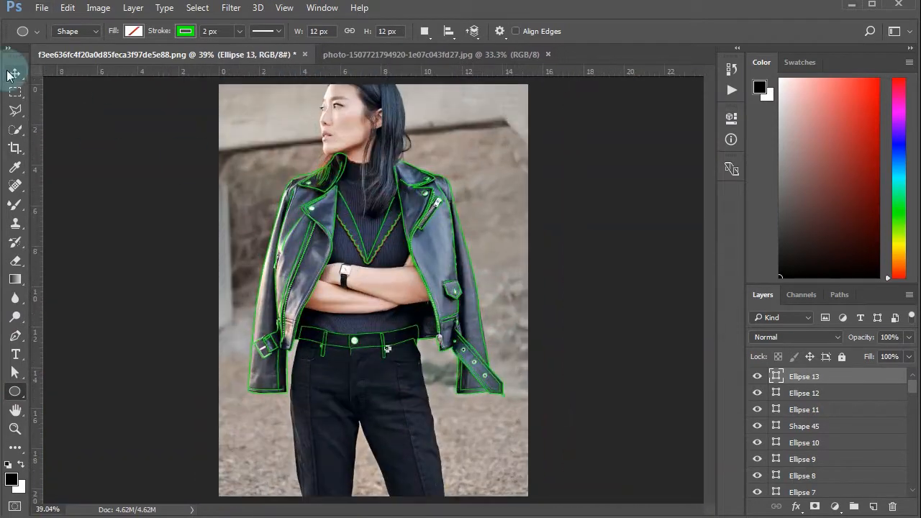
{"action": "left_click", "coordinate": [14, 72]}
{"action": "scroll", "coordinate": [388, 237], "scroll_direction": "down", "scroll_amount": 1}
{"action": "scroll", "coordinate": [840, 420], "scroll_direction": "down", "scroll_amount": 2}
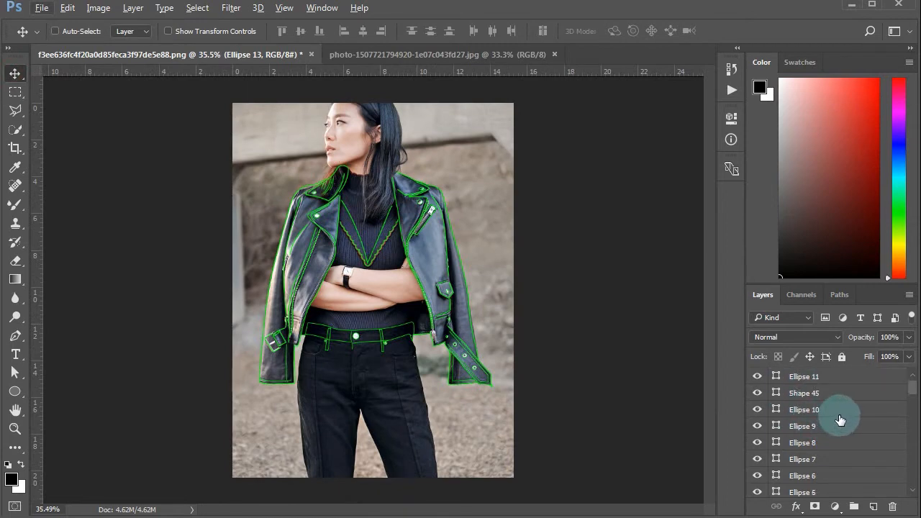
Step: Group all the traced outline layers, from Ellipse 13 down to Shape 1
{"action": "scroll", "coordinate": [841, 411], "scroll_direction": "up", "scroll_amount": 3}
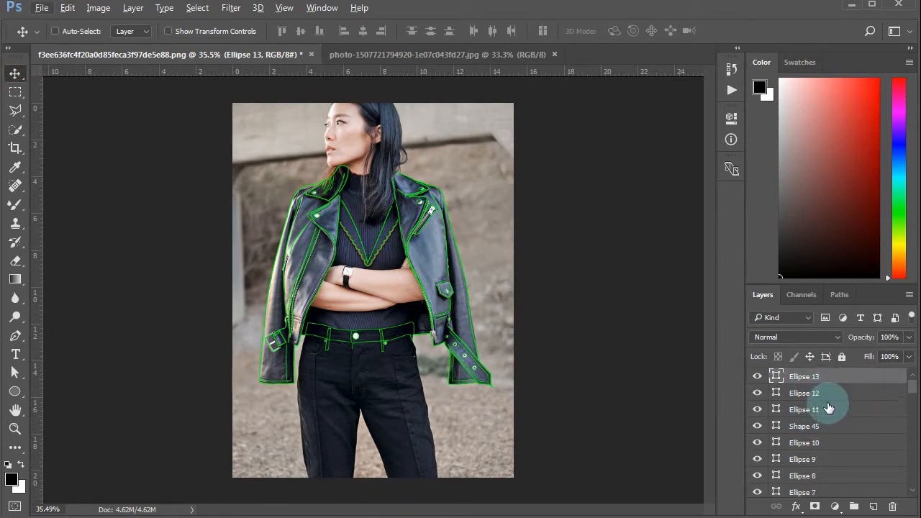
{"action": "scroll", "coordinate": [828, 418], "scroll_direction": "down", "scroll_amount": 5}
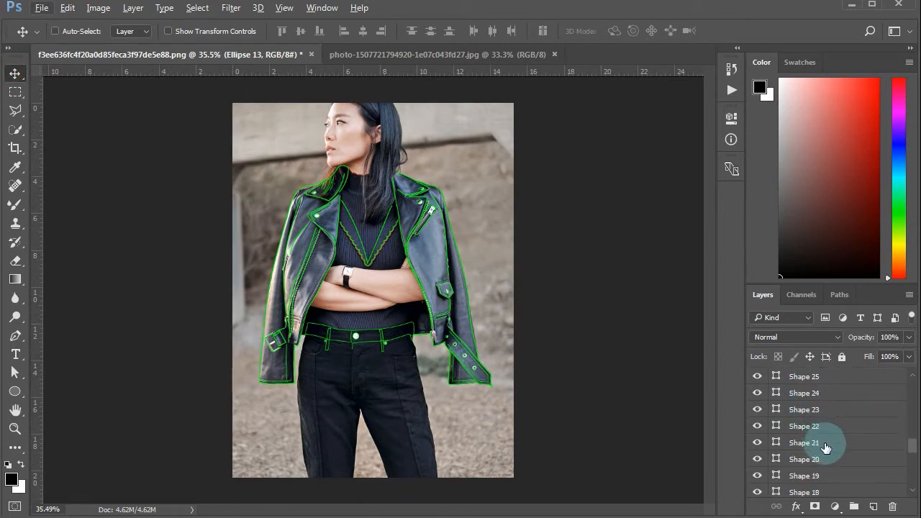
{"action": "scroll", "coordinate": [826, 447], "scroll_direction": "down", "scroll_amount": 3}
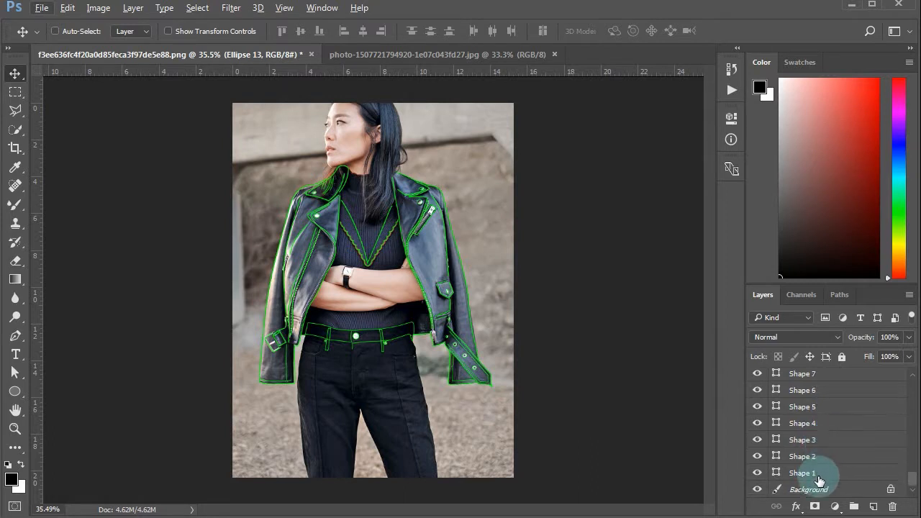
{"action": "left_click", "coordinate": [820, 472], "text": "shift"}
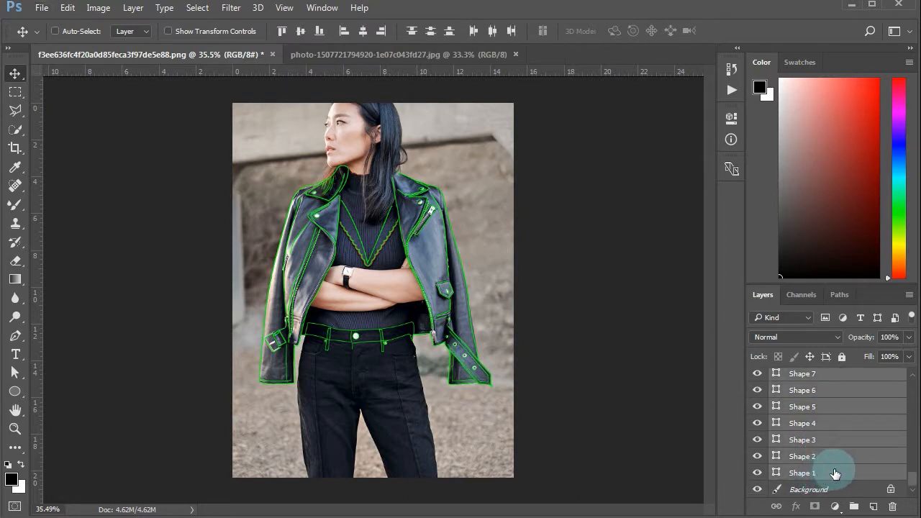
{"action": "left_click_drag", "start_coordinate": [835, 472], "coordinate": [854, 507]}
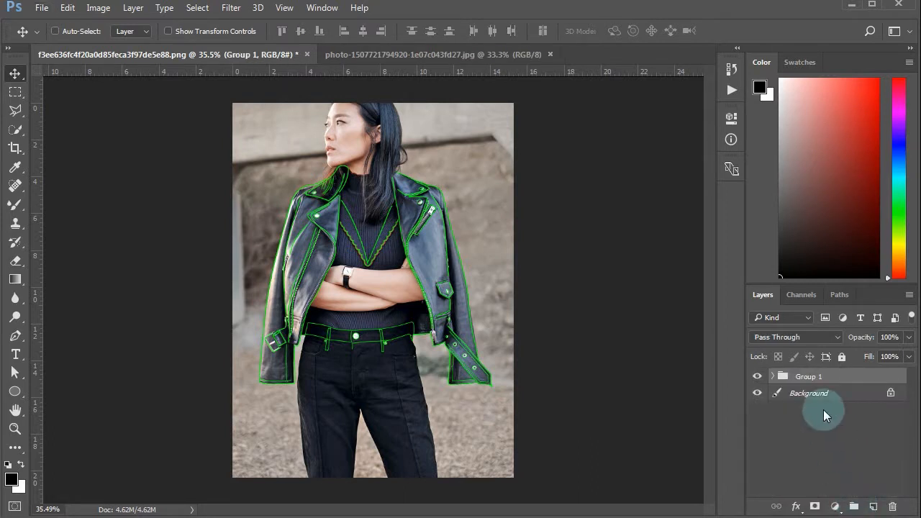
Step: Add a green #90ff00 drop shadow to the group of traced outlines
{"action": "double_click", "coordinate": [893, 377]}
{"action": "left_click_drag", "start_coordinate": [638, 230], "coordinate": [657, 115]}
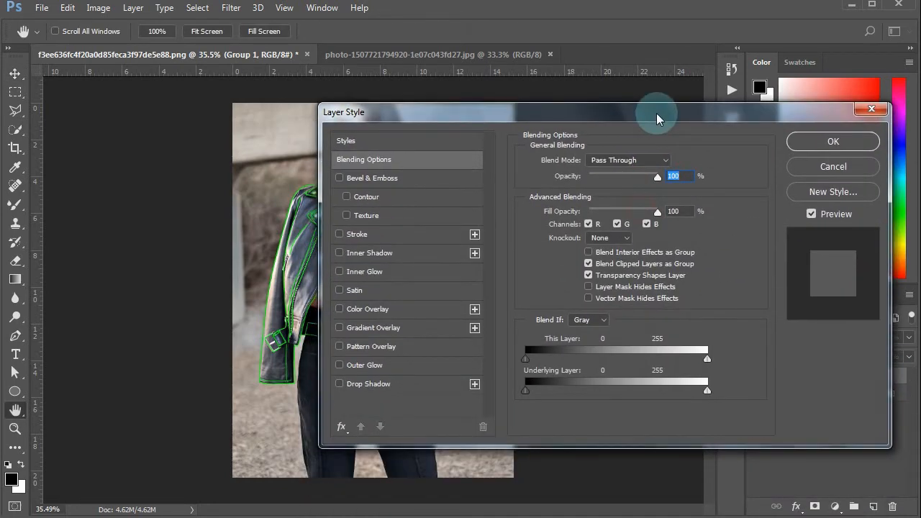
{"action": "left_click", "coordinate": [357, 384]}
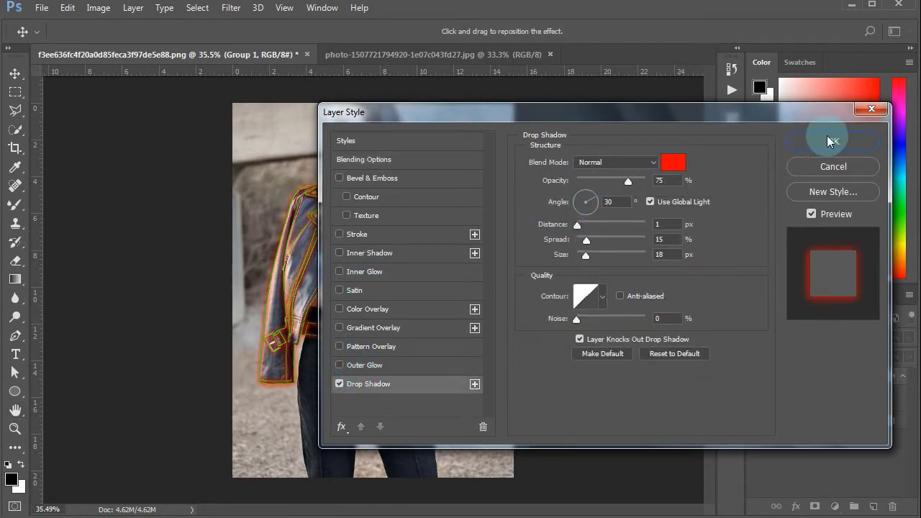
{"action": "left_click", "coordinate": [674, 162]}
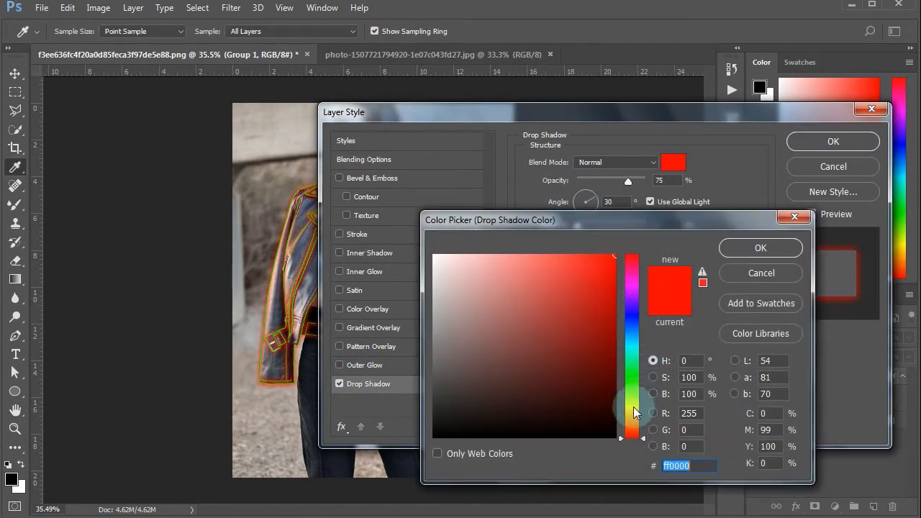
{"action": "left_click_drag", "start_coordinate": [634, 412], "coordinate": [630, 407]}
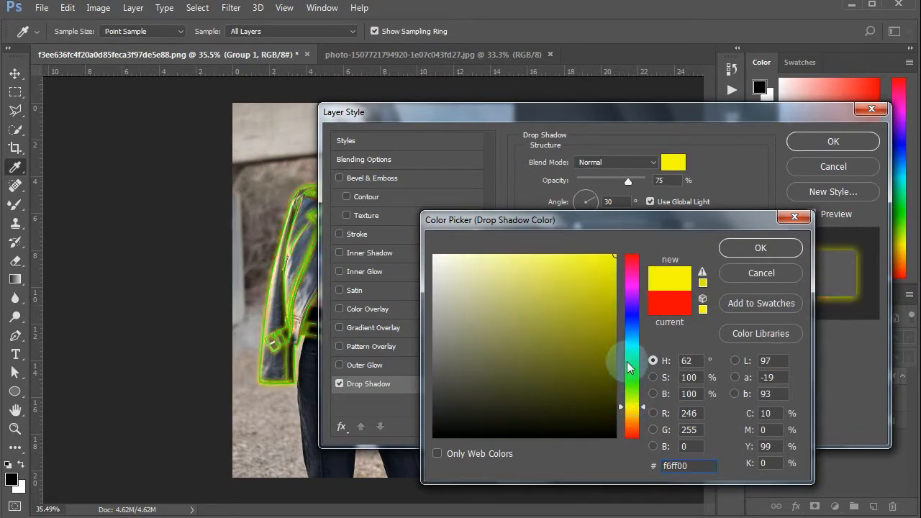
{"action": "left_click", "coordinate": [633, 392]}
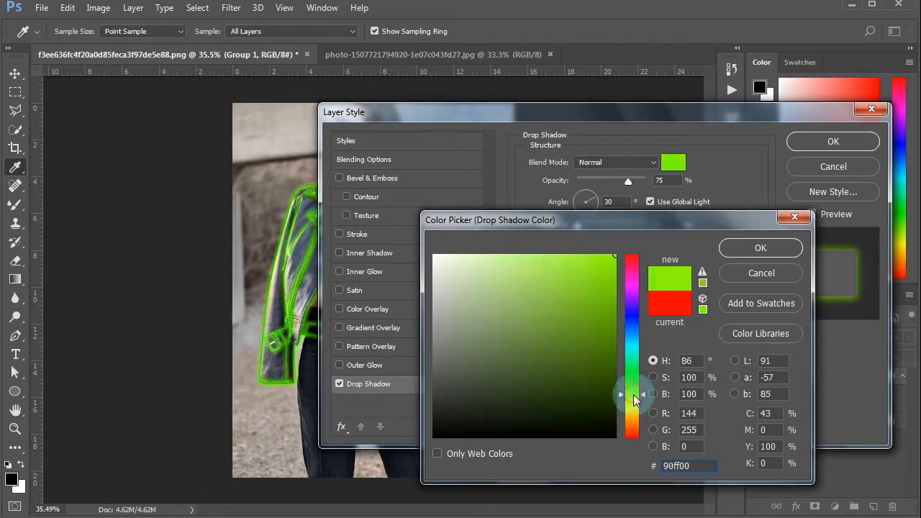
{"action": "left_click", "coordinate": [758, 247]}
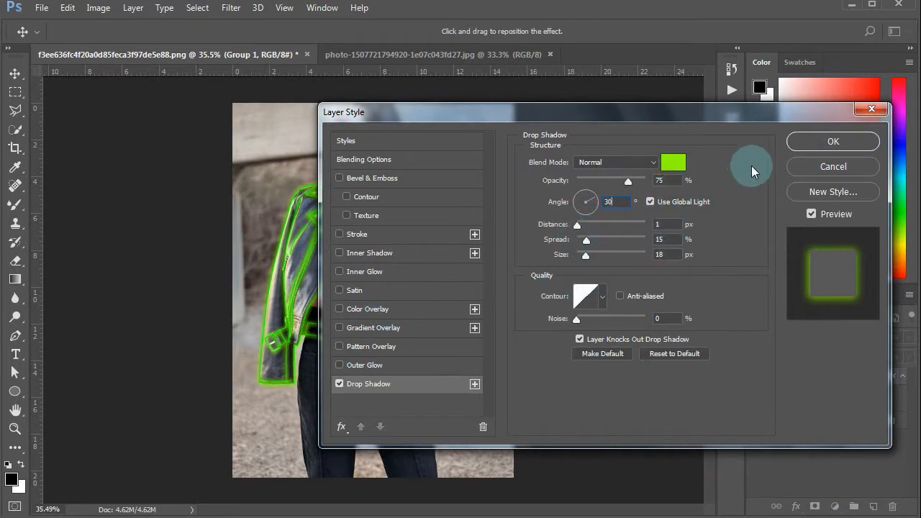
{"action": "left_click", "coordinate": [799, 144]}
Step: Examine the green glow along the outlines of the jacket, sweater and waistband up close
{"action": "scroll", "coordinate": [423, 194], "scroll_direction": "up", "scroll_amount": 2}
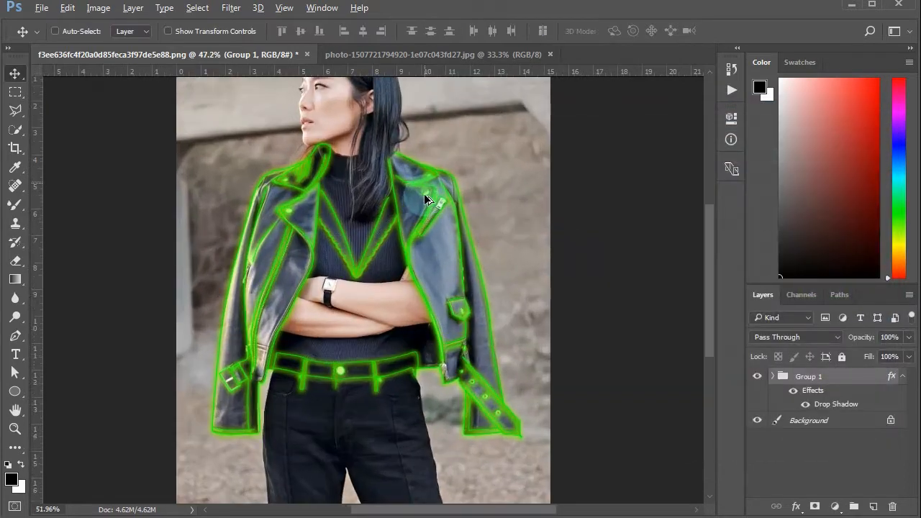
{"action": "scroll", "coordinate": [424, 187], "scroll_direction": "up", "scroll_amount": 5}
{"action": "scroll", "coordinate": [481, 192], "scroll_direction": "down", "scroll_amount": 2}
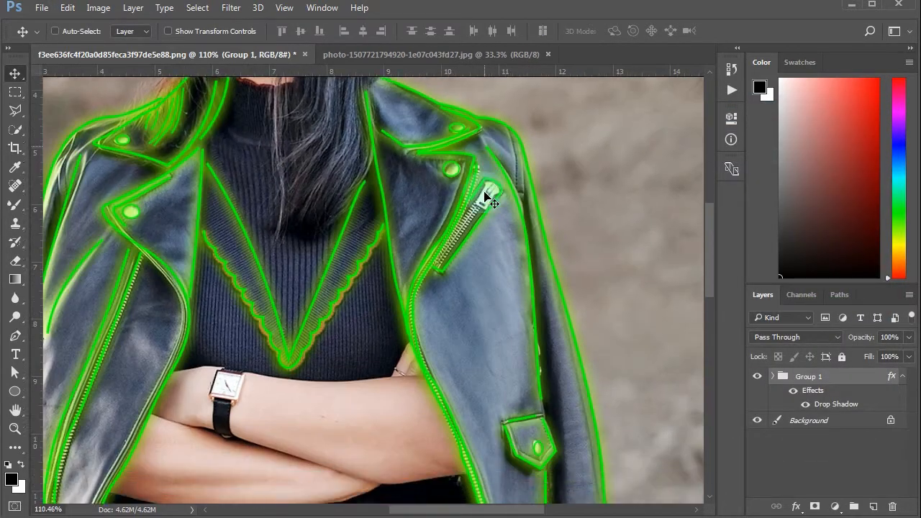
{"action": "scroll", "coordinate": [486, 197], "scroll_direction": "down", "scroll_amount": 4}
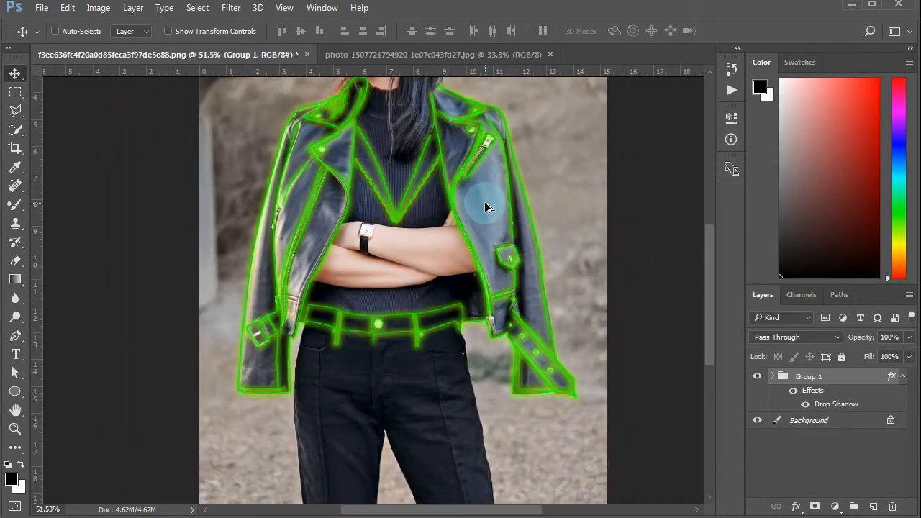
{"action": "scroll", "coordinate": [475, 194], "scroll_direction": "down", "scroll_amount": 1}
{"action": "scroll", "coordinate": [323, 150], "scroll_direction": "up", "scroll_amount": 3}
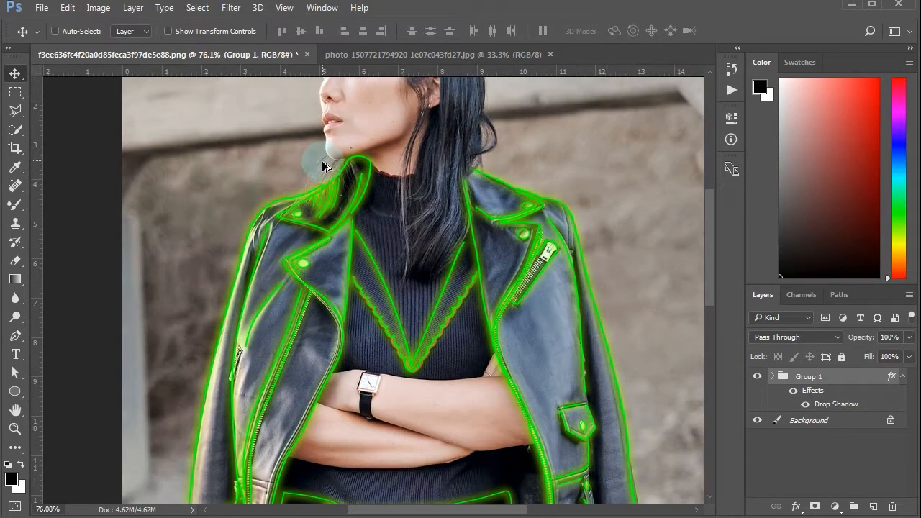
{"action": "scroll", "coordinate": [329, 172], "scroll_direction": "down", "scroll_amount": 4}
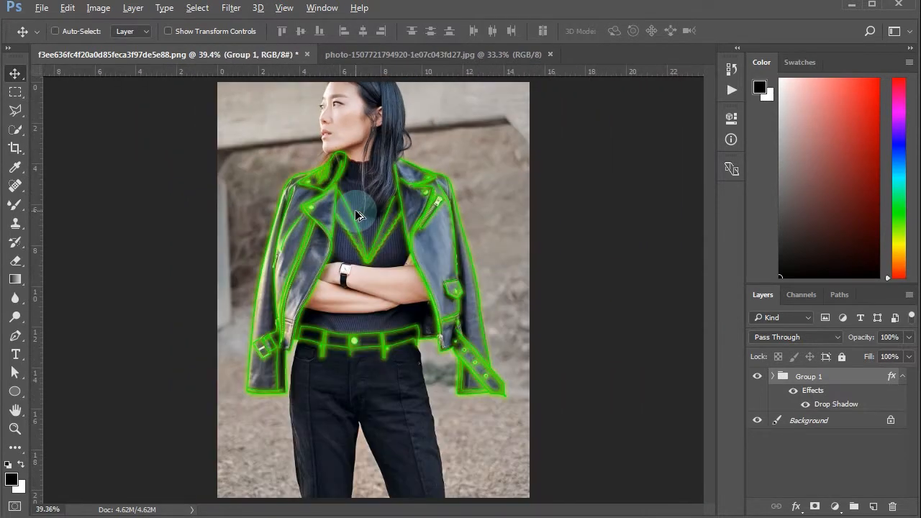
Step: Try to select the woman with the Quick Selection tool while the outline group is active, and deselect
{"action": "left_click", "coordinate": [15, 128]}
{"action": "scroll", "coordinate": [374, 290], "scroll_direction": "down", "scroll_amount": 2}
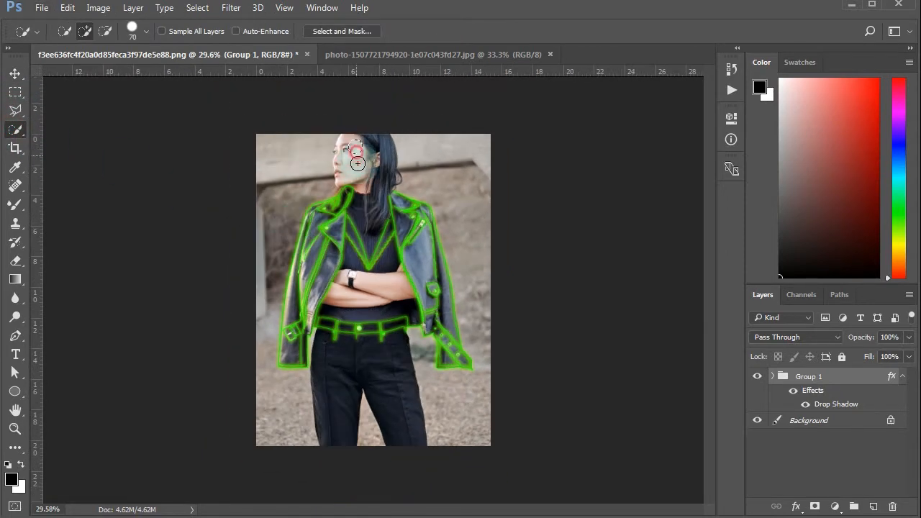
{"action": "left_click_drag", "start_coordinate": [365, 209], "coordinate": [373, 237]}
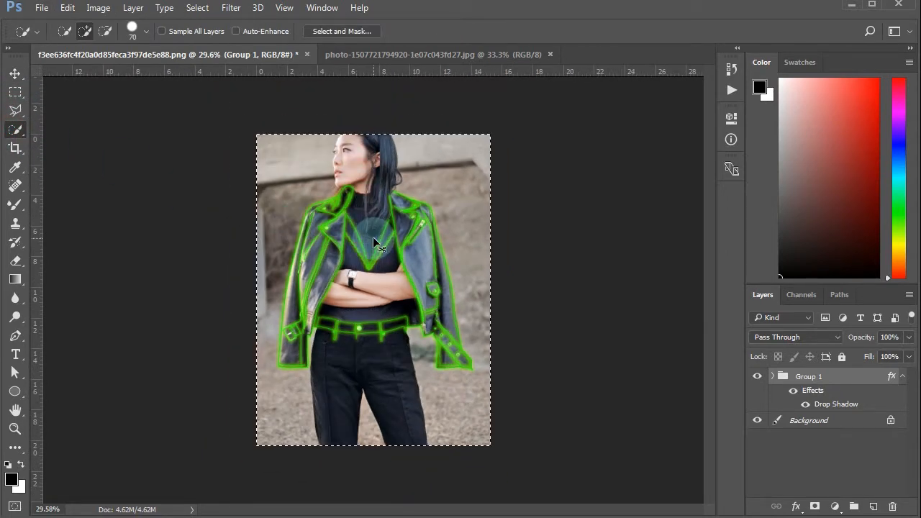
{"action": "key", "text": "ctrl+d"}
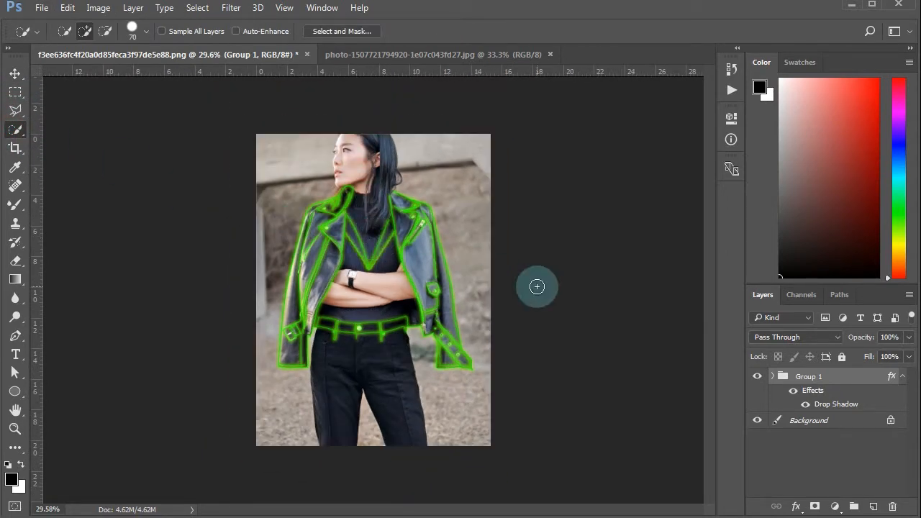
Step: Duplicate the Background layer
{"action": "left_click", "coordinate": [827, 420]}
{"action": "left_click", "coordinate": [757, 421]}
{"action": "left_click", "coordinate": [759, 421]}
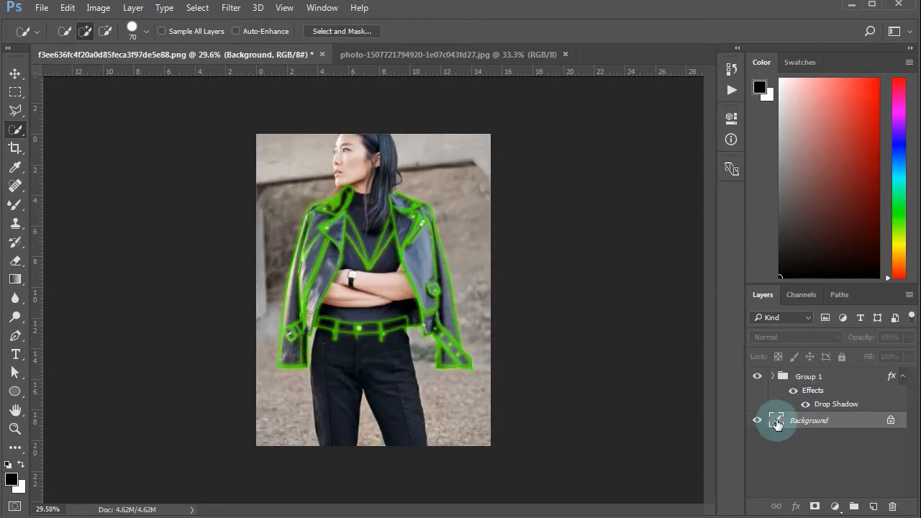
{"action": "left_click", "coordinate": [811, 422]}
{"action": "left_click_drag", "start_coordinate": [870, 424], "coordinate": [872, 506]}
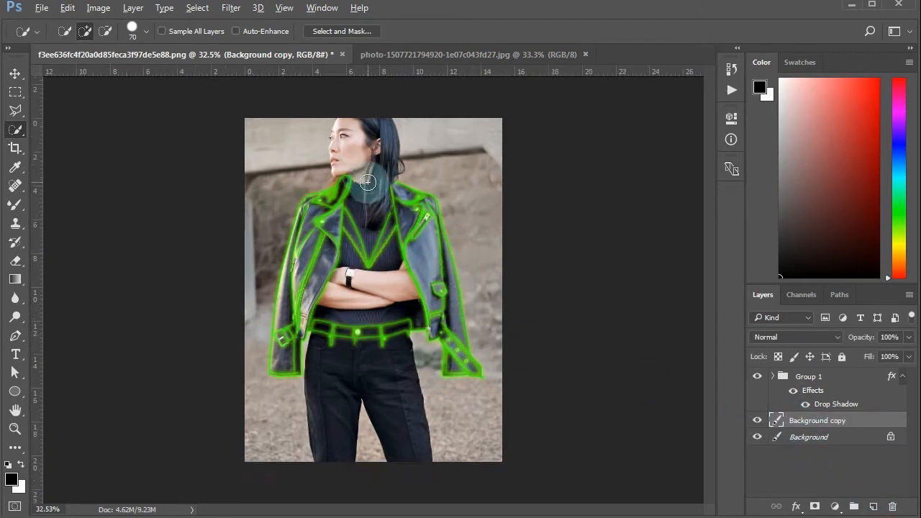
Step: Select the woman's head, sweater, jacket body and jeans on the background copy with the Quick Selection tool
{"action": "scroll", "coordinate": [371, 261], "scroll_direction": "up", "scroll_amount": 3}
{"action": "mouse_move", "coordinate": [360, 107]}
{"action": "left_mouse_down"}
{"action": "mouse_move", "coordinate": [359, 163]}
{"action": "mouse_move", "coordinate": [387, 122]}
{"action": "mouse_move", "coordinate": [371, 179]}
{"action": "mouse_move", "coordinate": [375, 223]}
{"action": "left_mouse_up"}
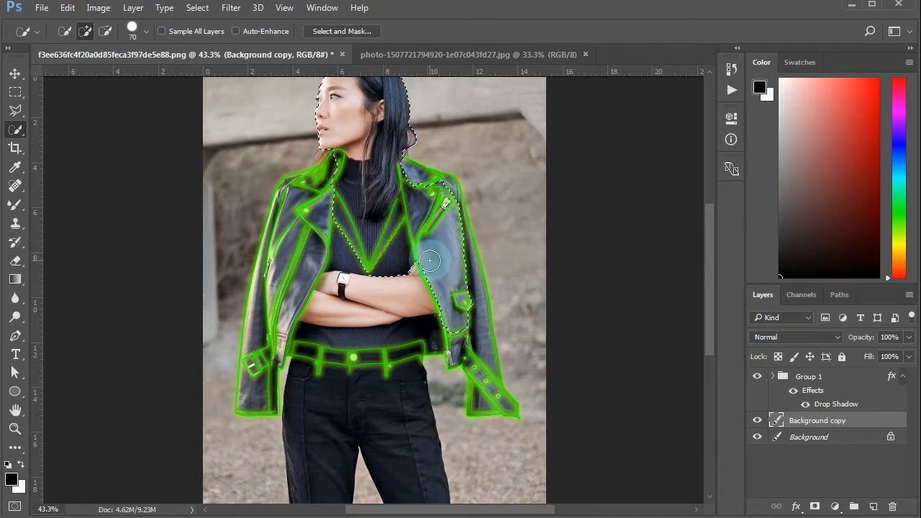
{"action": "mouse_move", "coordinate": [318, 240]}
{"action": "left_mouse_down"}
{"action": "mouse_move", "coordinate": [296, 232]}
{"action": "mouse_move", "coordinate": [295, 240]}
{"action": "mouse_move", "coordinate": [298, 192]}
{"action": "mouse_move", "coordinate": [280, 238]}
{"action": "mouse_move", "coordinate": [282, 327]}
{"action": "mouse_move", "coordinate": [260, 356]}
{"action": "mouse_move", "coordinate": [262, 389]}
{"action": "left_mouse_up"}
{"action": "mouse_move", "coordinate": [302, 331]}
{"action": "left_mouse_down"}
{"action": "mouse_move", "coordinate": [315, 313]}
{"action": "mouse_move", "coordinate": [331, 358]}
{"action": "left_mouse_up"}
{"action": "scroll", "coordinate": [382, 419], "scroll_direction": "down", "scroll_amount": 3}
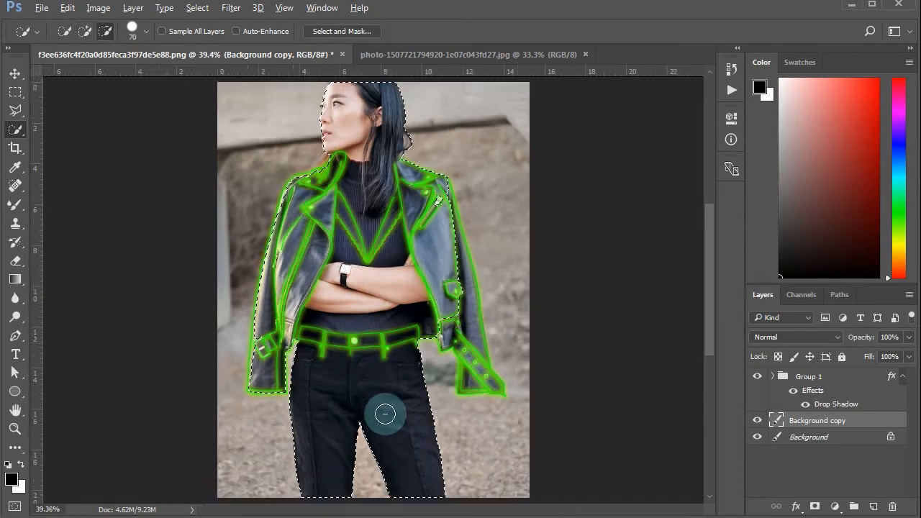
Step: Hide the green outline group and add the lower sleeve and eyelet strap beside the flap pocket to the selection
{"action": "scroll", "coordinate": [433, 342], "scroll_direction": "up", "scroll_amount": 3}
{"action": "scroll", "coordinate": [433, 340], "scroll_direction": "up", "scroll_amount": 5}
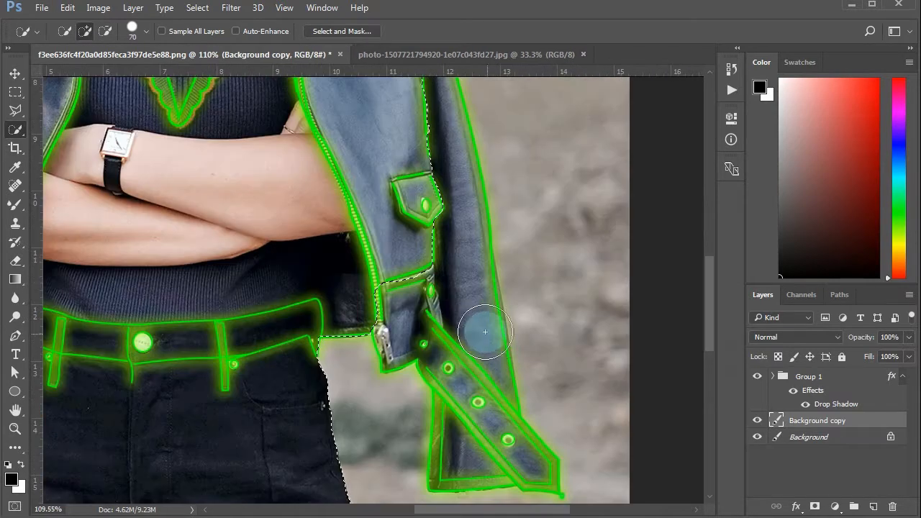
{"action": "left_click", "coordinate": [439, 233]}
{"action": "left_click", "coordinate": [756, 376]}
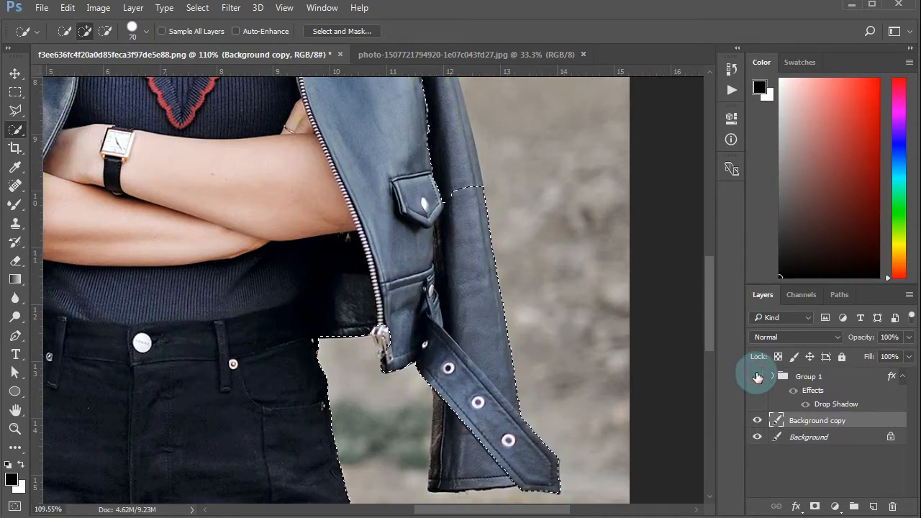
{"action": "mouse_move", "coordinate": [461, 310]}
{"action": "left_mouse_down"}
{"action": "mouse_move", "coordinate": [477, 400]}
{"action": "mouse_move", "coordinate": [467, 446]}
{"action": "left_mouse_up"}
{"action": "scroll", "coordinate": [471, 439], "scroll_direction": "down", "scroll_amount": 4}
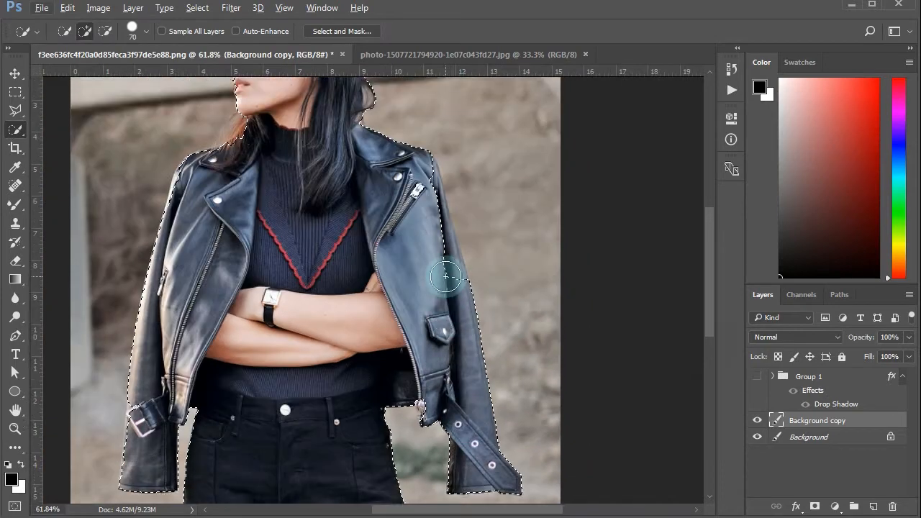
Step: Add the remaining upper part of the sleeve beside the chest zipper to the selection
{"action": "scroll", "coordinate": [448, 273], "scroll_direction": "up", "scroll_amount": 5}
{"action": "scroll", "coordinate": [445, 425], "scroll_direction": "up", "scroll_amount": 1}
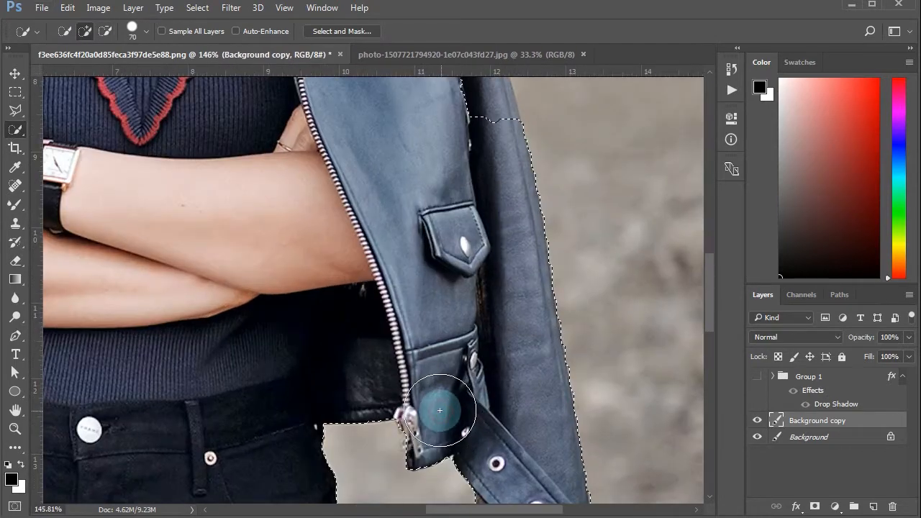
{"action": "scroll", "coordinate": [475, 360], "scroll_direction": "up", "scroll_amount": 3}
{"action": "scroll", "coordinate": [482, 309], "scroll_direction": "down", "scroll_amount": 1}
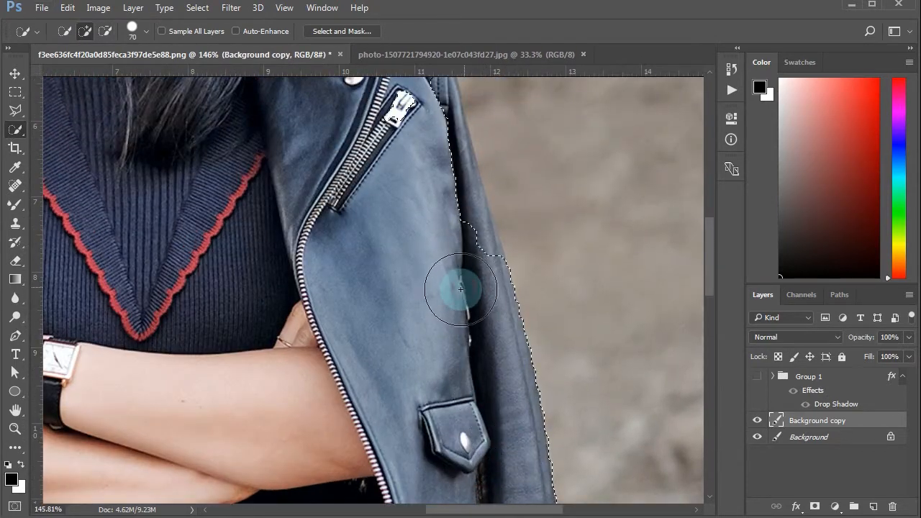
{"action": "scroll", "coordinate": [449, 284], "scroll_direction": "down", "scroll_amount": 1}
{"action": "mouse_move", "coordinate": [444, 218]}
{"action": "left_mouse_down"}
{"action": "mouse_move", "coordinate": [434, 156]}
{"action": "mouse_move", "coordinate": [455, 246]}
{"action": "left_mouse_up"}
{"action": "scroll", "coordinate": [456, 261], "scroll_direction": "down", "scroll_amount": 3}
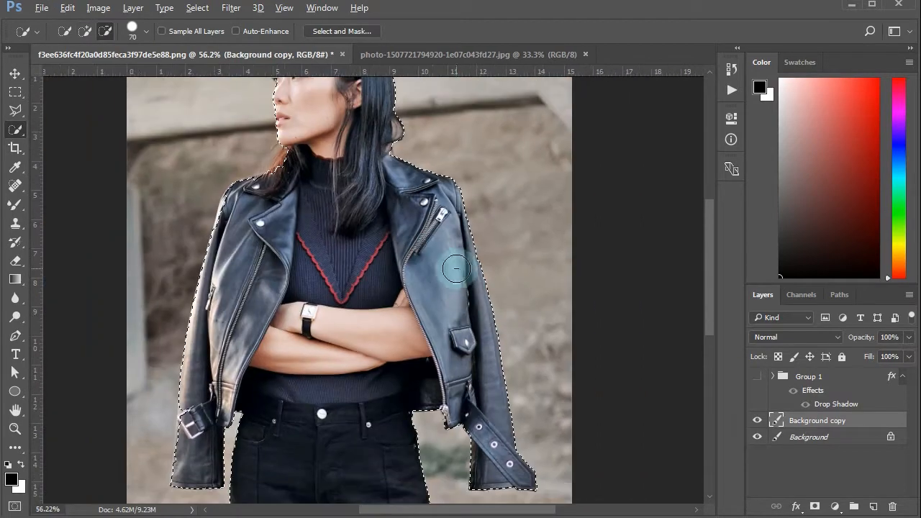
Step: Extend the selection over the jacket's shoulder and collar edge below the reddish hair strands
{"action": "scroll", "coordinate": [390, 201], "scroll_direction": "up", "scroll_amount": 1}
{"action": "scroll", "coordinate": [282, 209], "scroll_direction": "up", "scroll_amount": 5}
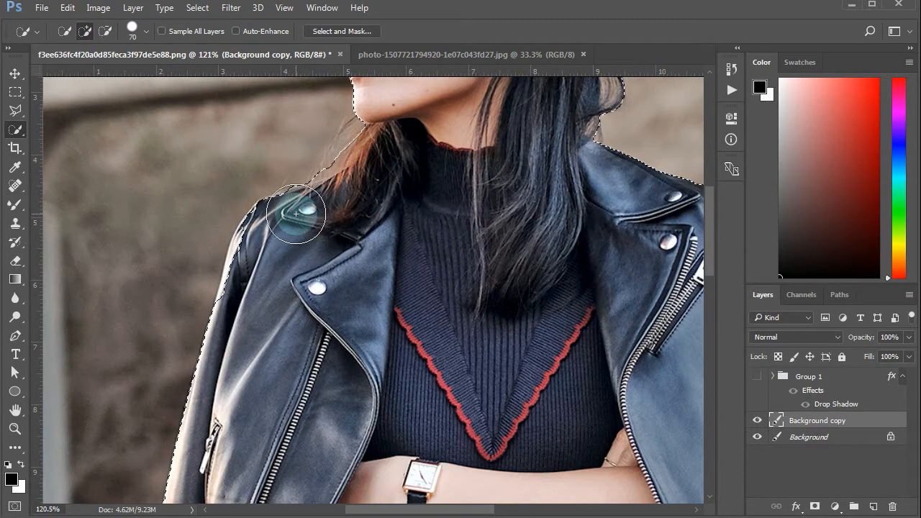
{"action": "left_click_drag", "start_coordinate": [291, 216], "coordinate": [265, 248]}
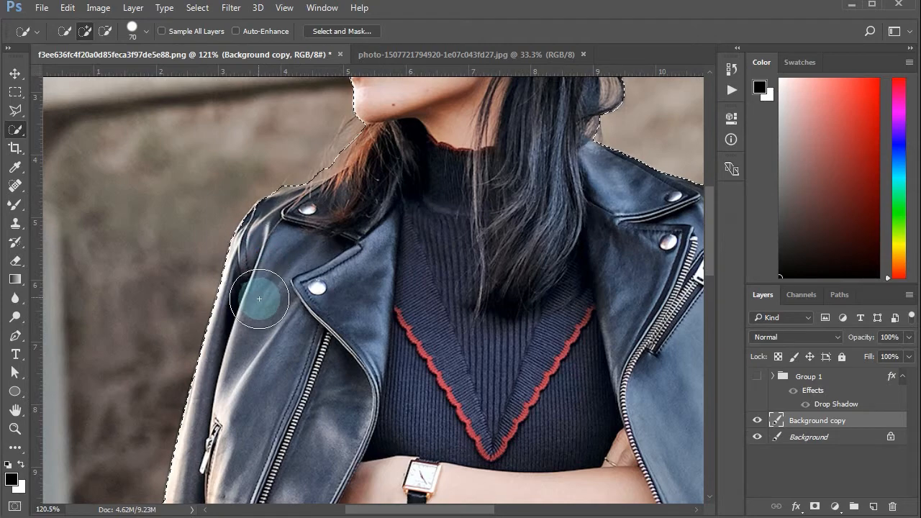
Step: Refine the selection around the metal buckle on the other sleeve's lower edge
{"action": "scroll", "coordinate": [308, 298], "scroll_direction": "down", "scroll_amount": 5}
{"action": "scroll", "coordinate": [254, 453], "scroll_direction": "up", "scroll_amount": 3}
{"action": "scroll", "coordinate": [256, 446], "scroll_direction": "down", "scroll_amount": 3}
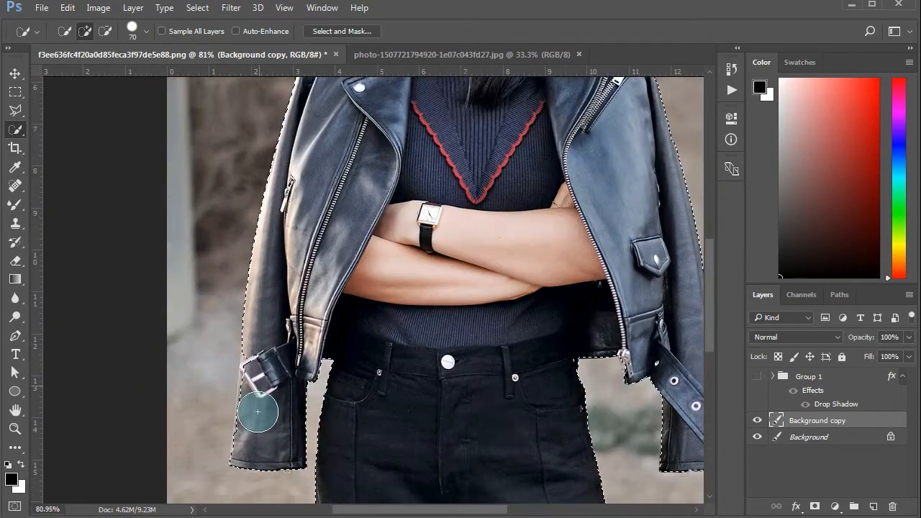
{"action": "scroll", "coordinate": [254, 354], "scroll_direction": "up", "scroll_amount": 3}
{"action": "mouse_move", "coordinate": [265, 332]}
{"action": "left_mouse_down"}
{"action": "mouse_move", "coordinate": [269, 325]}
{"action": "mouse_move", "coordinate": [266, 335]}
{"action": "left_mouse_up"}
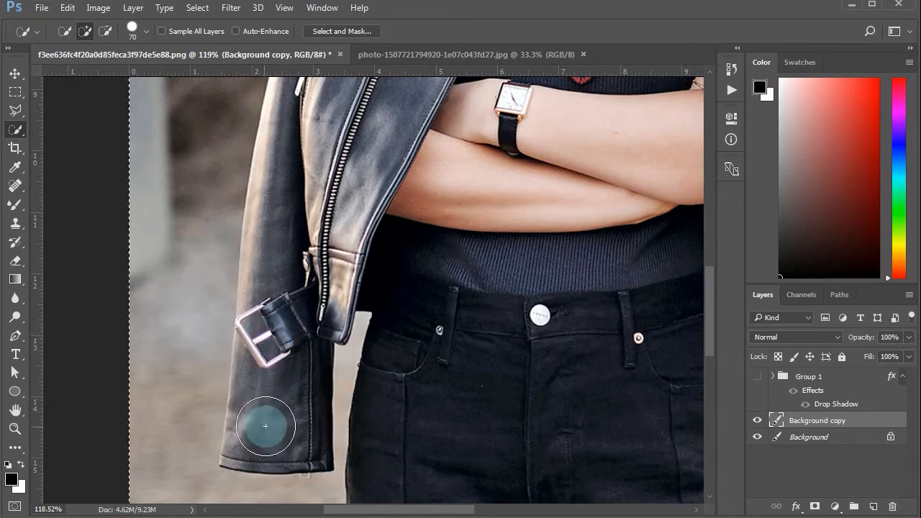
{"action": "scroll", "coordinate": [255, 435], "scroll_direction": "down", "scroll_amount": 3}
{"action": "scroll", "coordinate": [268, 429], "scroll_direction": "down", "scroll_amount": 3}
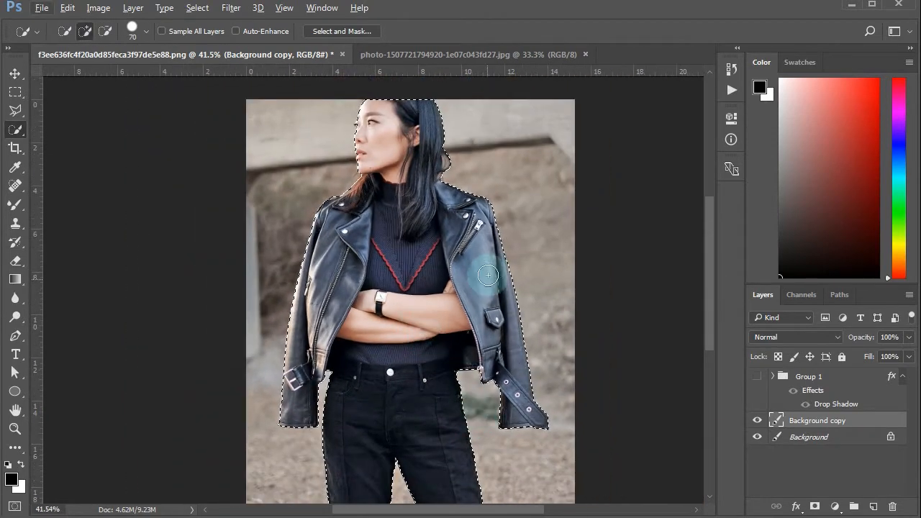
{"action": "scroll", "coordinate": [425, 251], "scroll_direction": "up", "scroll_amount": 3}
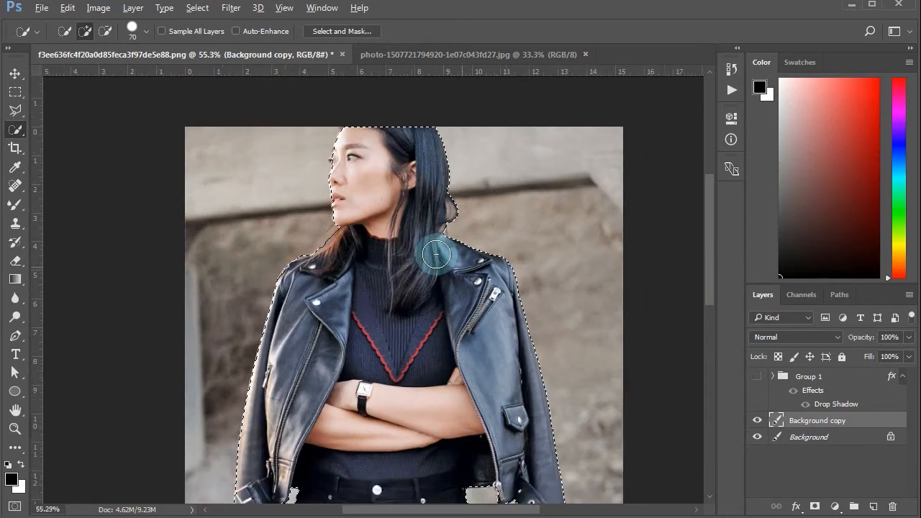
Step: Invert the selection around the woman so the background is selected instead
{"action": "scroll", "coordinate": [436, 254], "scroll_direction": "down", "scroll_amount": 3}
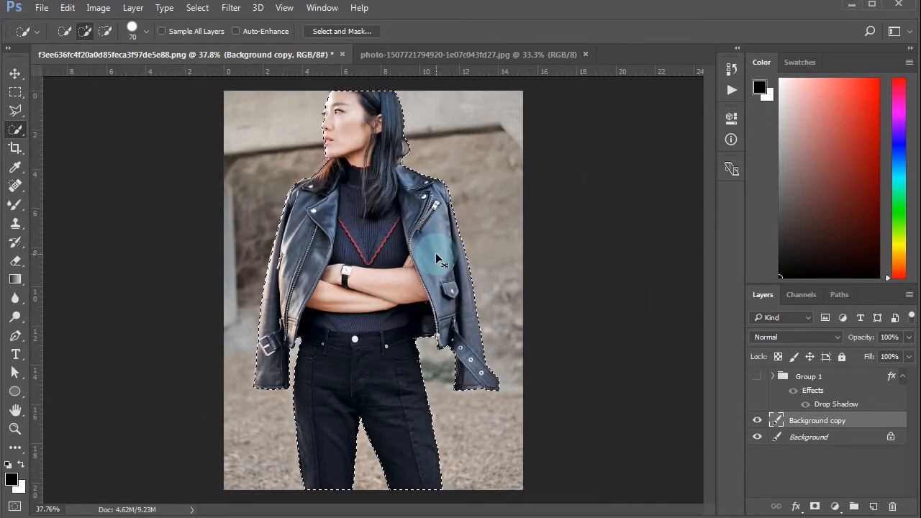
{"action": "key", "text": "ctrl+shift+i"}
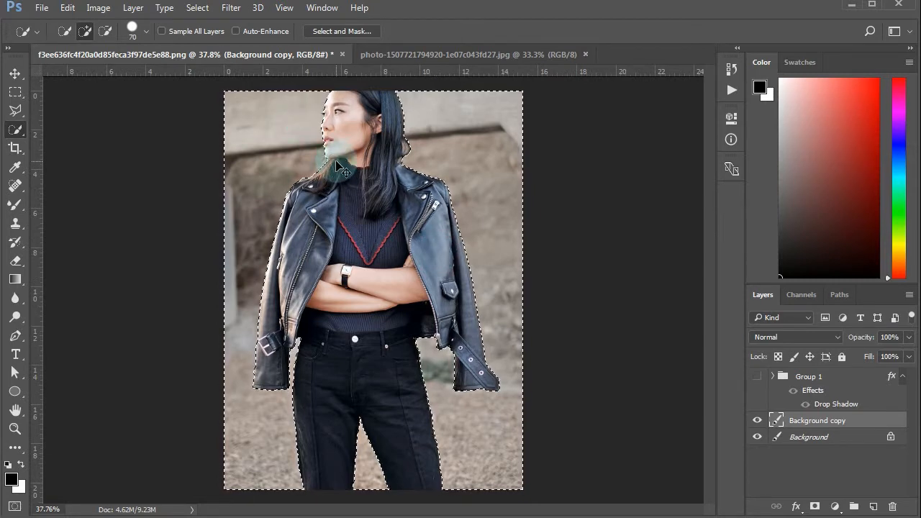
{"action": "key", "text": "ctrl+shift+i"}
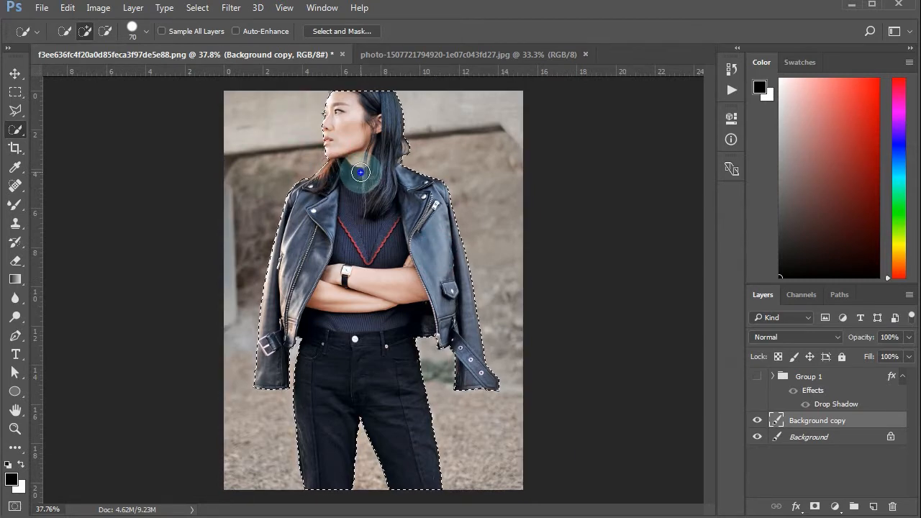
{"action": "right_click", "coordinate": [361, 172]}
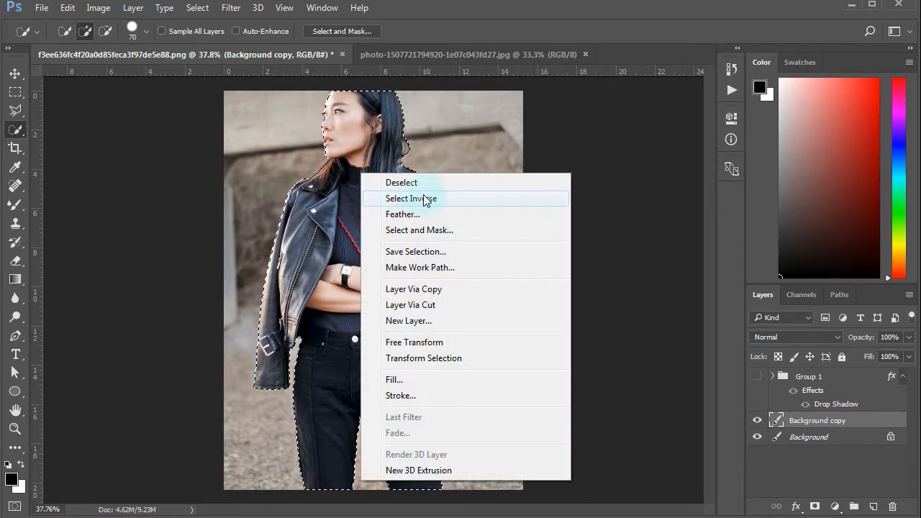
{"action": "left_click", "coordinate": [425, 199]}
Step: With the Polygonal Lasso adding to the selection, outline the jacket's front edge from the collar beside the long hair down to the hand
{"action": "scroll", "coordinate": [422, 181], "scroll_direction": "up", "scroll_amount": 5}
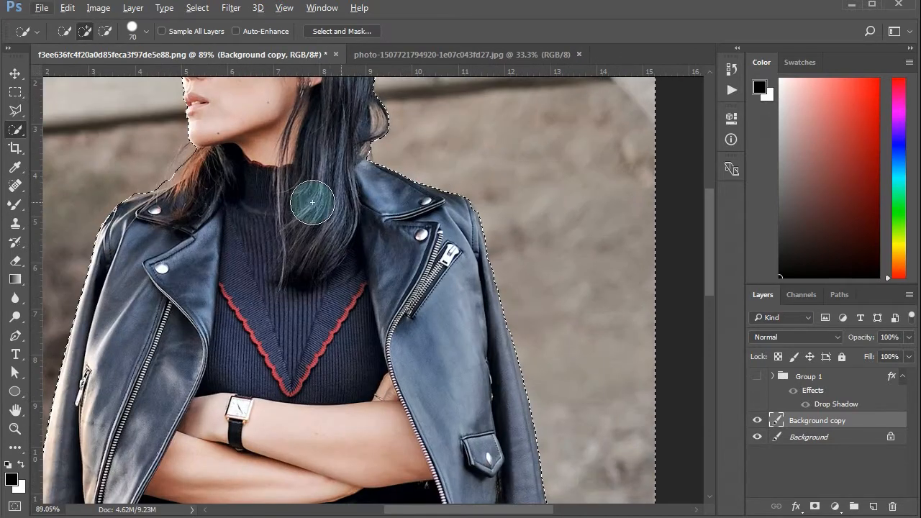
{"action": "left_click", "coordinate": [15, 110]}
{"action": "scroll", "coordinate": [327, 175], "scroll_direction": "up", "scroll_amount": 2}
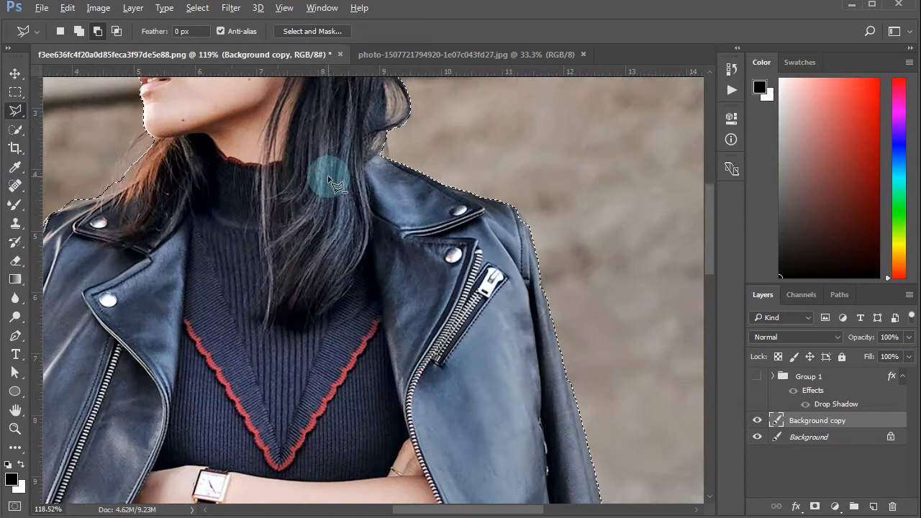
{"action": "left_click", "coordinate": [365, 147]}
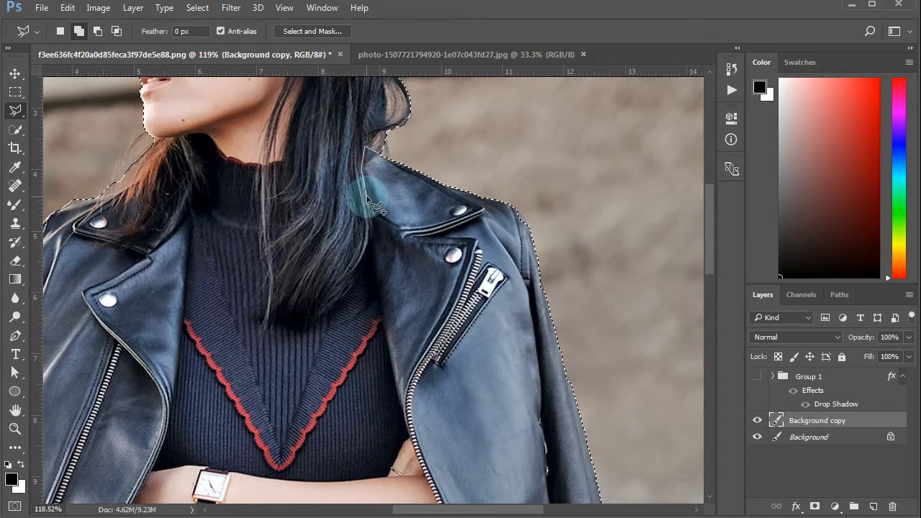
{"action": "left_click", "coordinate": [381, 294]}
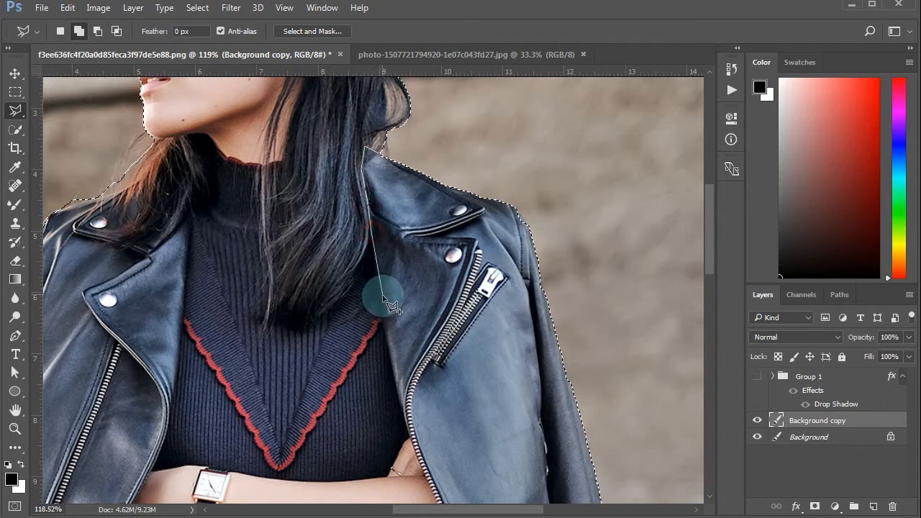
{"action": "left_click", "coordinate": [409, 410]}
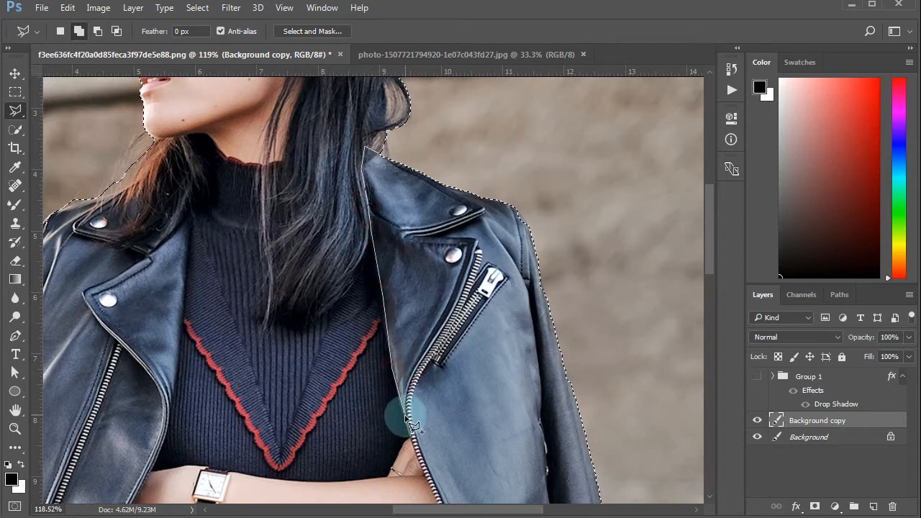
{"action": "left_click", "coordinate": [406, 435]}
{"action": "left_click", "coordinate": [434, 452]}
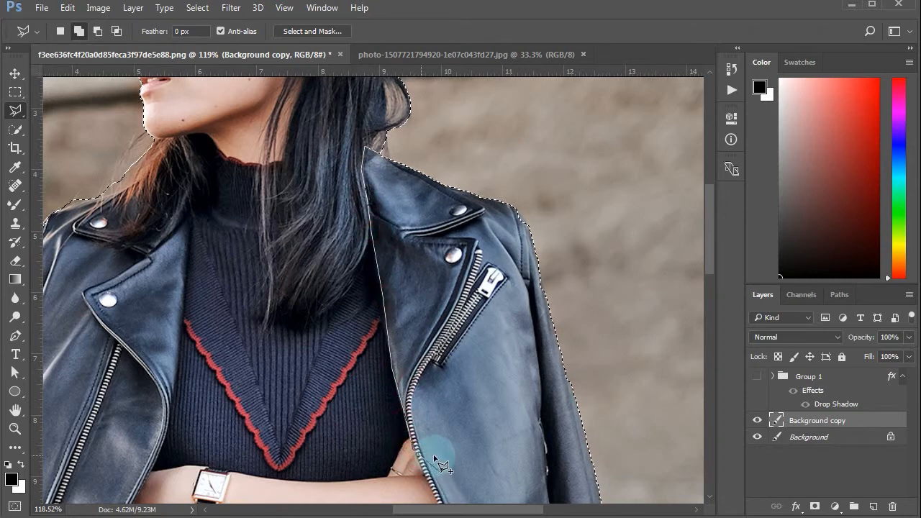
Step: Continue the lasso outline along the zipper teeth where they cross the folded arm, down to the arm's lower edge
{"action": "scroll", "coordinate": [444, 459], "scroll_direction": "up", "scroll_amount": 5}
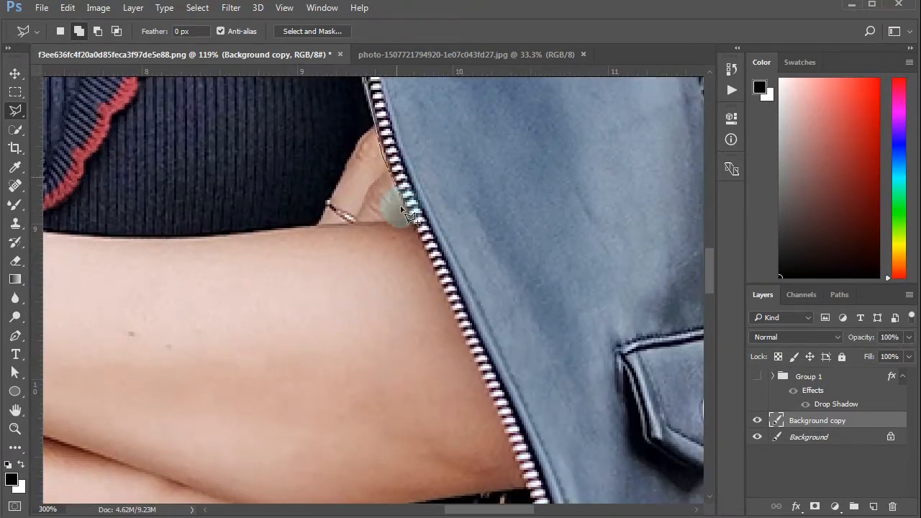
{"action": "left_click", "coordinate": [415, 238]}
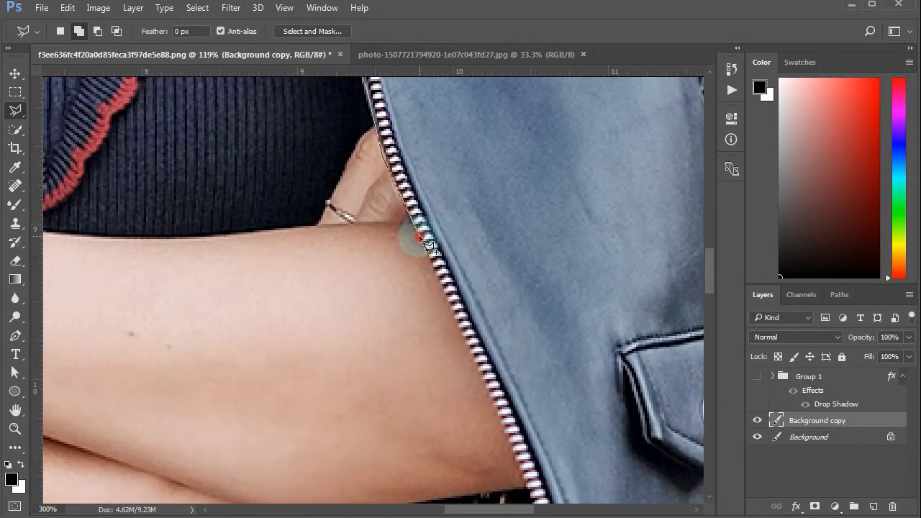
{"action": "left_click", "coordinate": [471, 349]}
{"action": "left_click", "coordinate": [503, 434]}
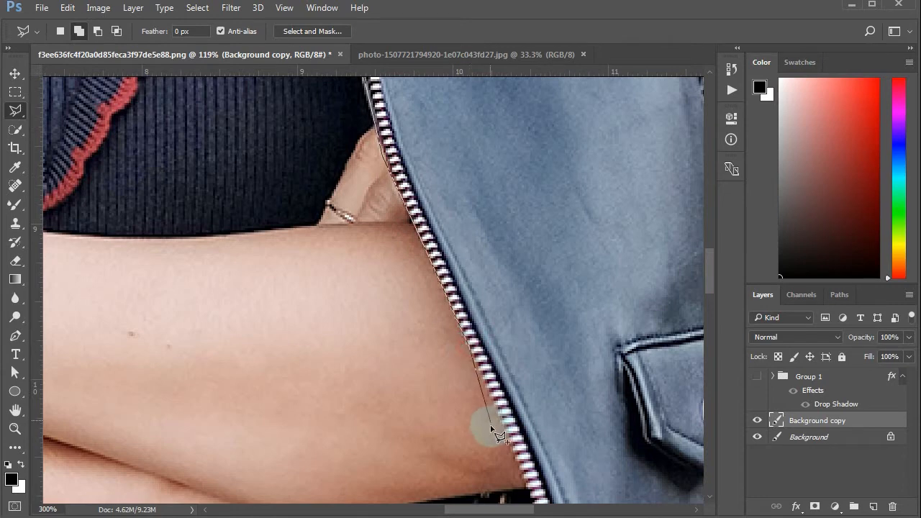
{"action": "left_click", "coordinate": [533, 496]}
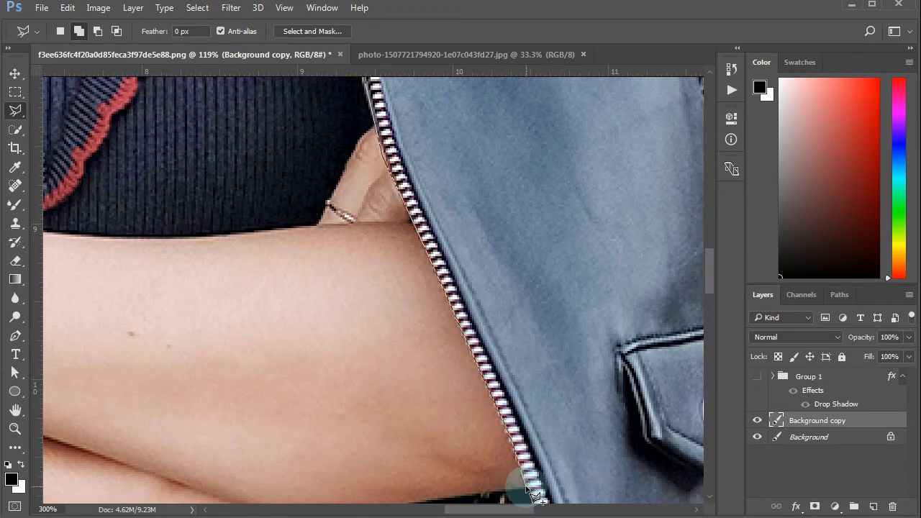
Step: Trace the outline down the lower zipper, around its metal pull and into the background gap beside the jeans
{"action": "scroll", "coordinate": [520, 360], "scroll_direction": "down", "scroll_amount": 5}
{"action": "left_click", "coordinate": [549, 323]}
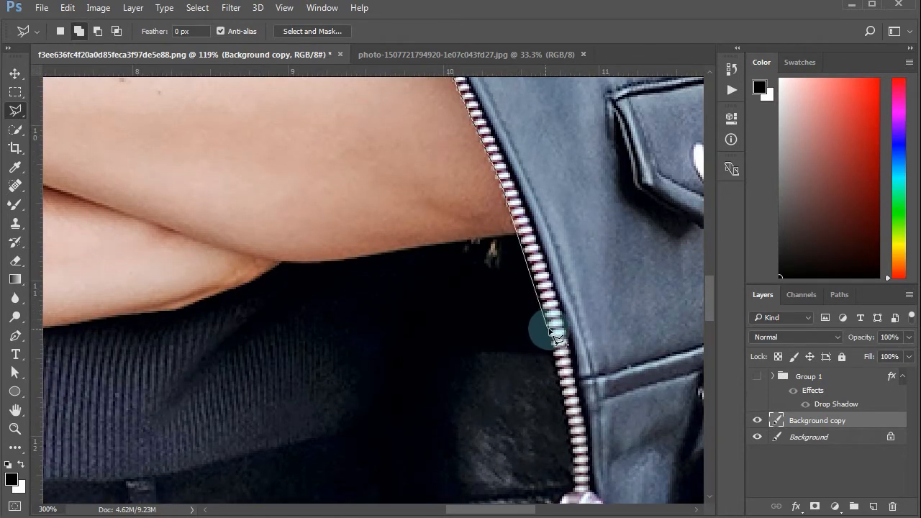
{"action": "left_click", "coordinate": [556, 383]}
{"action": "left_click", "coordinate": [564, 434]}
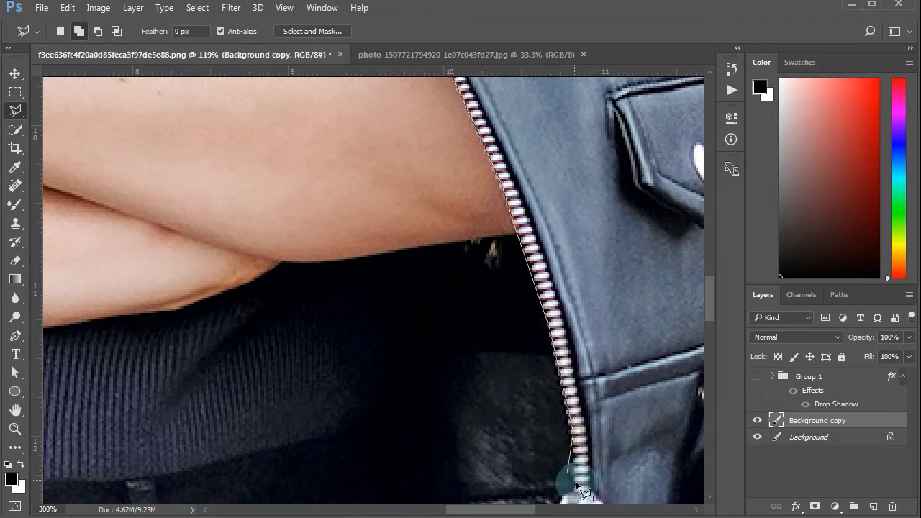
{"action": "scroll", "coordinate": [576, 359], "scroll_direction": "down", "scroll_amount": 4}
{"action": "left_click", "coordinate": [580, 294]}
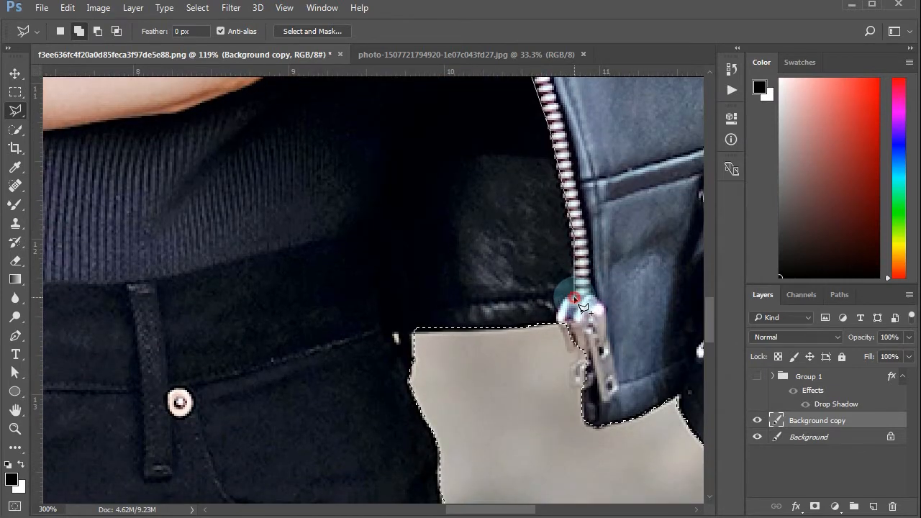
{"action": "left_click", "coordinate": [561, 297]}
{"action": "left_click", "coordinate": [547, 340]}
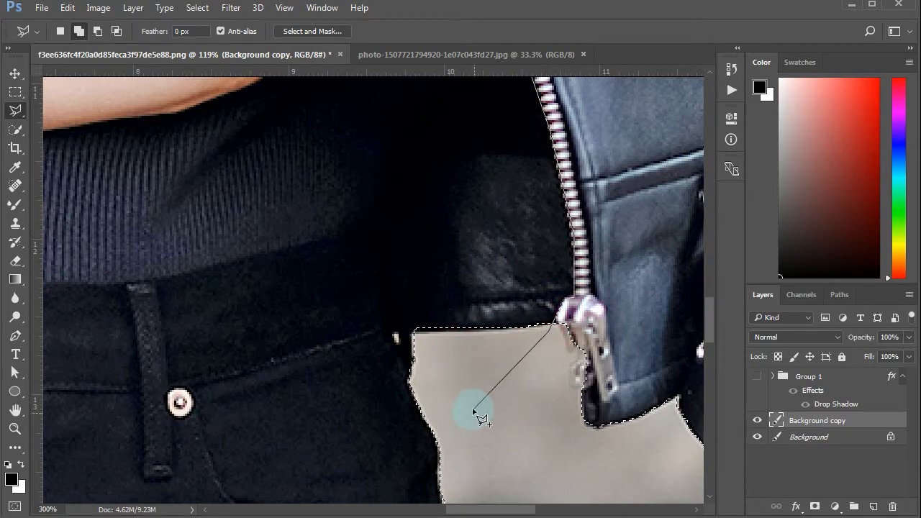
Step: Close the outline around the eyelet strap, sleeve and shoulder to add this half of the jacket to the selection
{"action": "scroll", "coordinate": [472, 411], "scroll_direction": "down", "scroll_amount": 5}
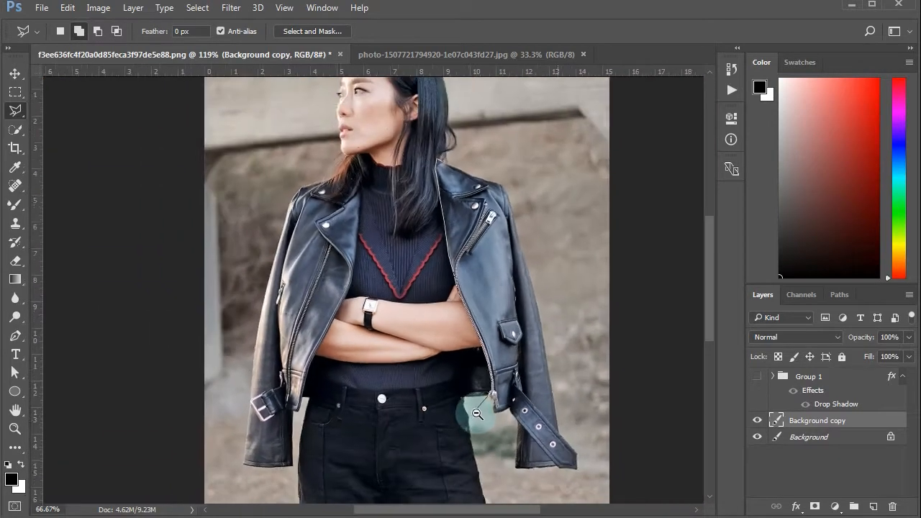
{"action": "left_click", "coordinate": [508, 483]}
{"action": "left_click", "coordinate": [570, 493]}
{"action": "left_click", "coordinate": [594, 440]}
{"action": "left_click", "coordinate": [594, 376]}
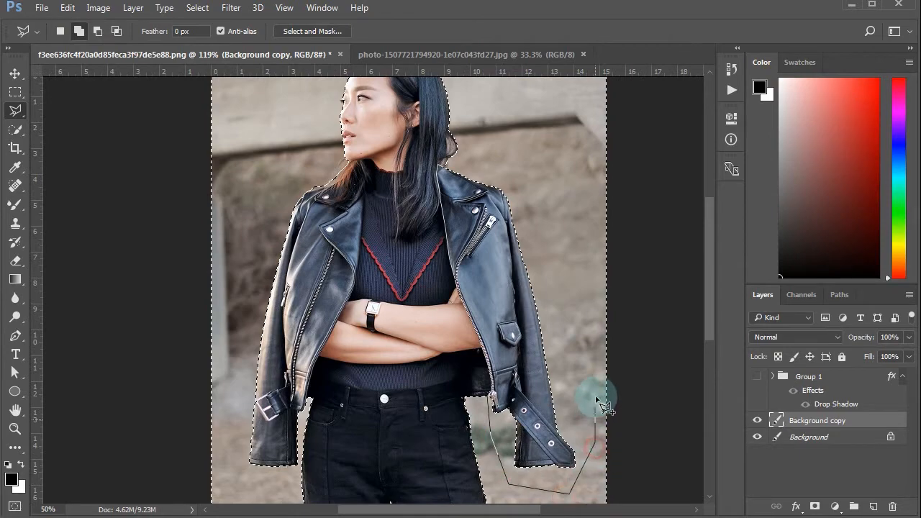
{"action": "left_click", "coordinate": [568, 269]}
{"action": "left_click", "coordinate": [515, 163]}
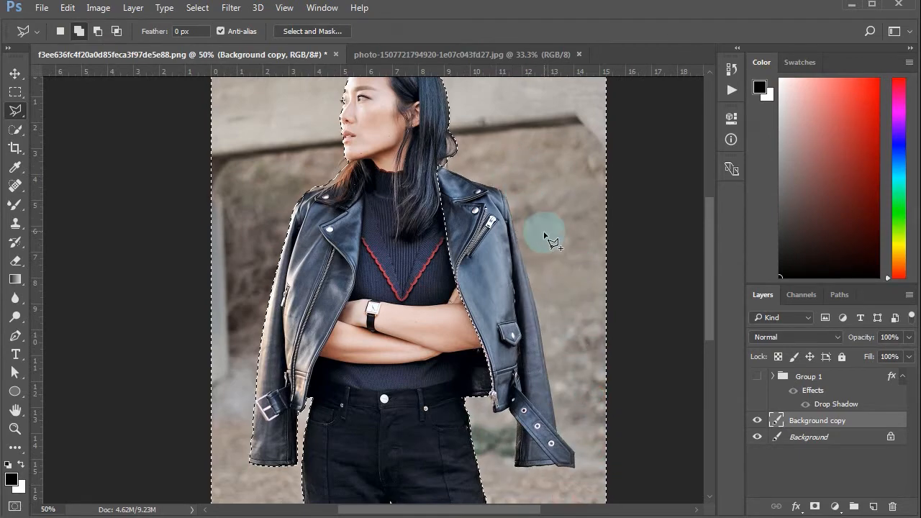
Step: Start adding the jacket's other half with a lasso outline from above the shoulder, around the reddish hair and down the lapel beside the sweater
{"action": "scroll", "coordinate": [338, 302], "scroll_direction": "up", "scroll_amount": 5}
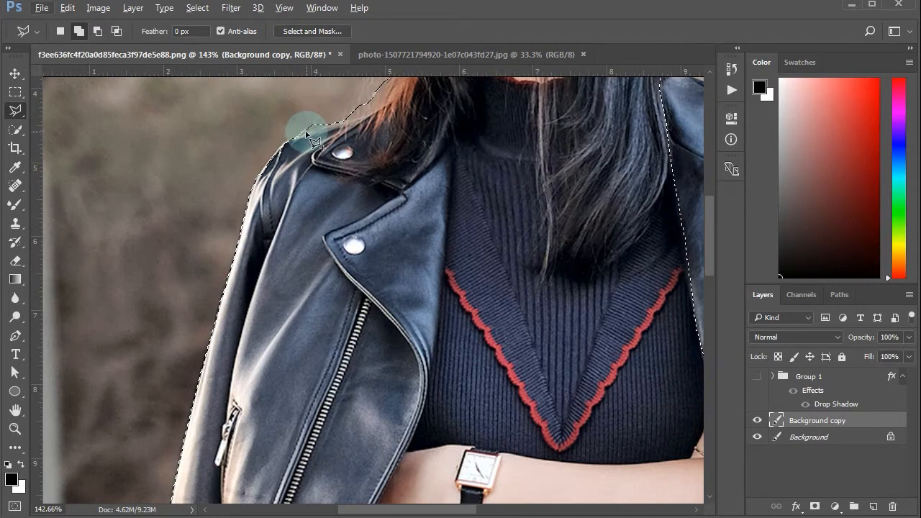
{"action": "left_click", "coordinate": [286, 123]}
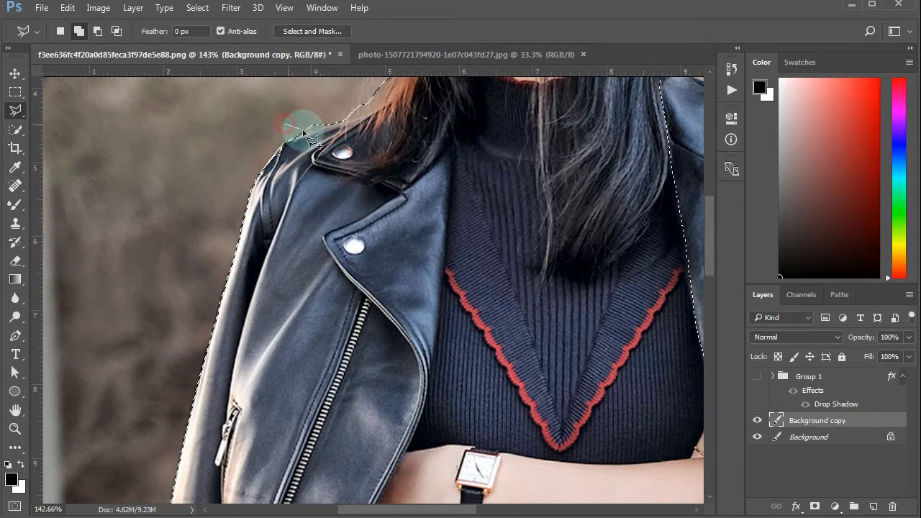
{"action": "left_click", "coordinate": [379, 90]}
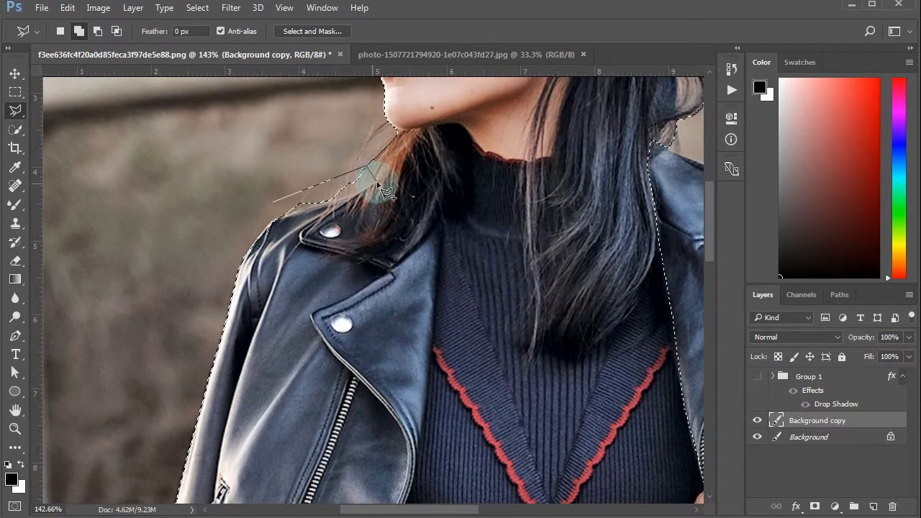
{"action": "left_click", "coordinate": [377, 183]}
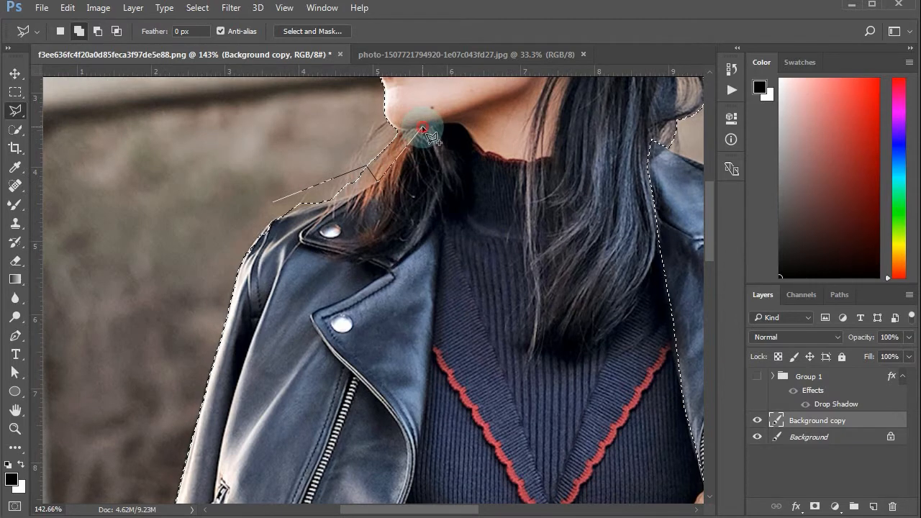
{"action": "left_click", "coordinate": [423, 128]}
{"action": "left_click", "coordinate": [439, 136]}
{"action": "left_click", "coordinate": [447, 173]}
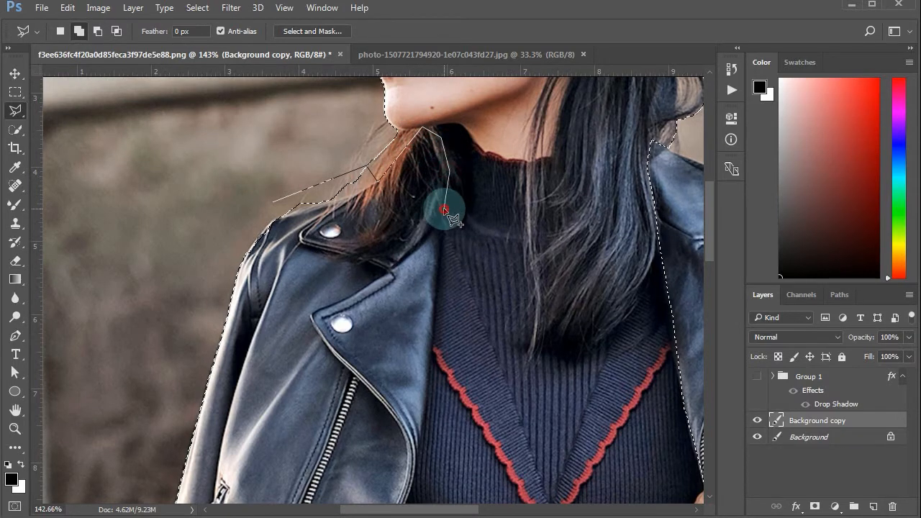
{"action": "left_click", "coordinate": [432, 353]}
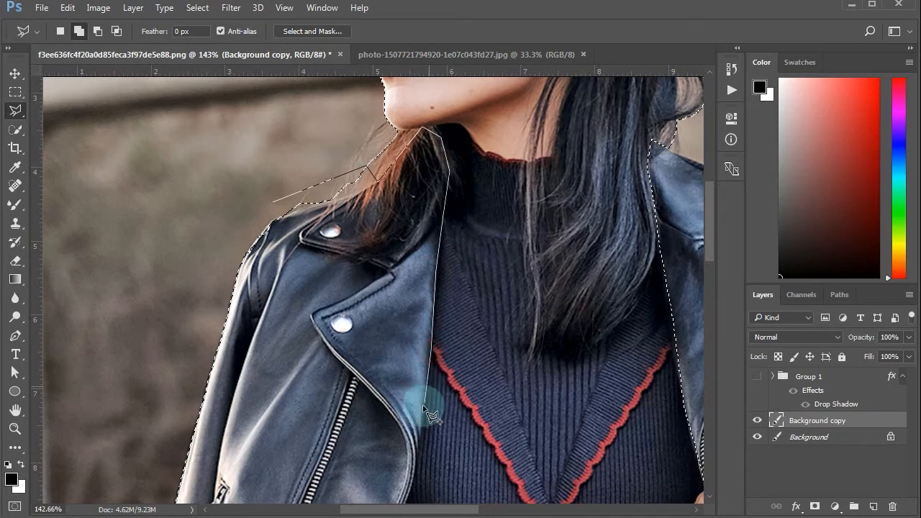
Step: Continue the outline around the lapel's lower curve and along the jacket's edge beside the watch-wearing wrist
{"action": "key", "text": "space"}
{"action": "left_click_drag", "start_coordinate": [416, 459], "coordinate": [439, 272]}
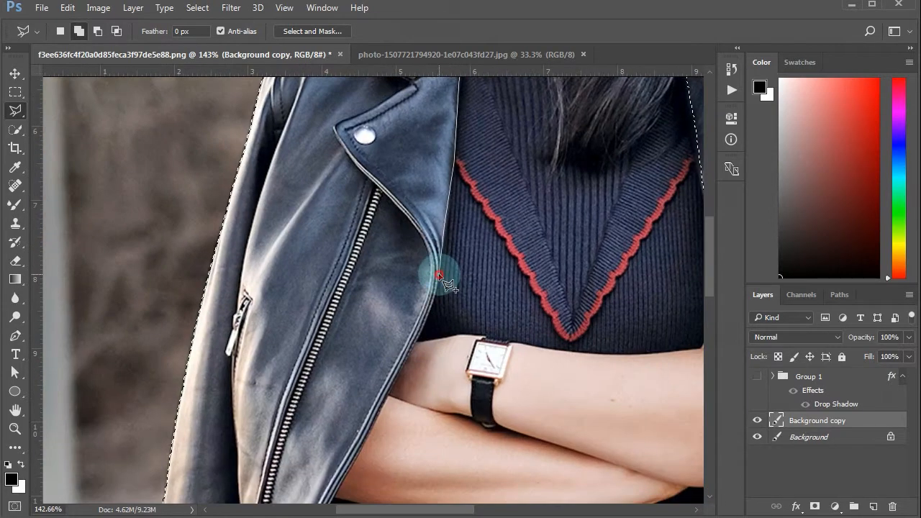
{"action": "left_click", "coordinate": [439, 276]}
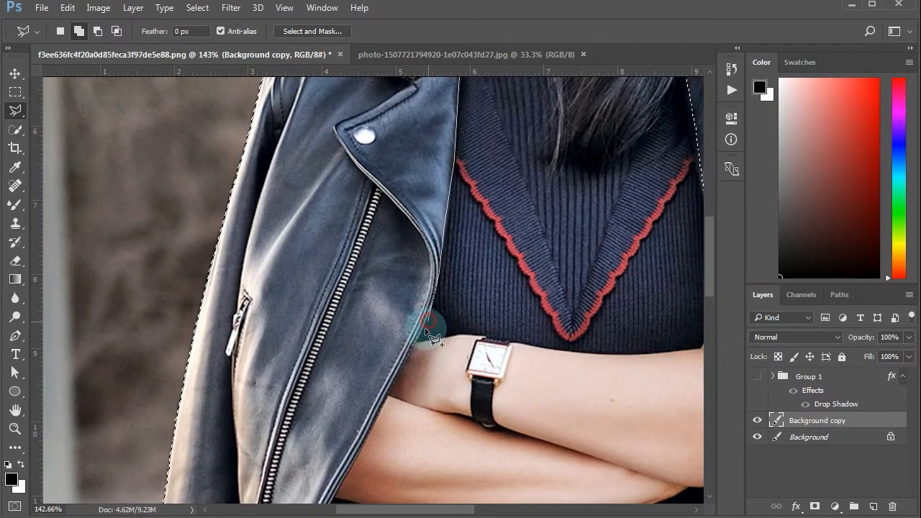
{"action": "left_click", "coordinate": [428, 325]}
{"action": "left_click", "coordinate": [402, 372]}
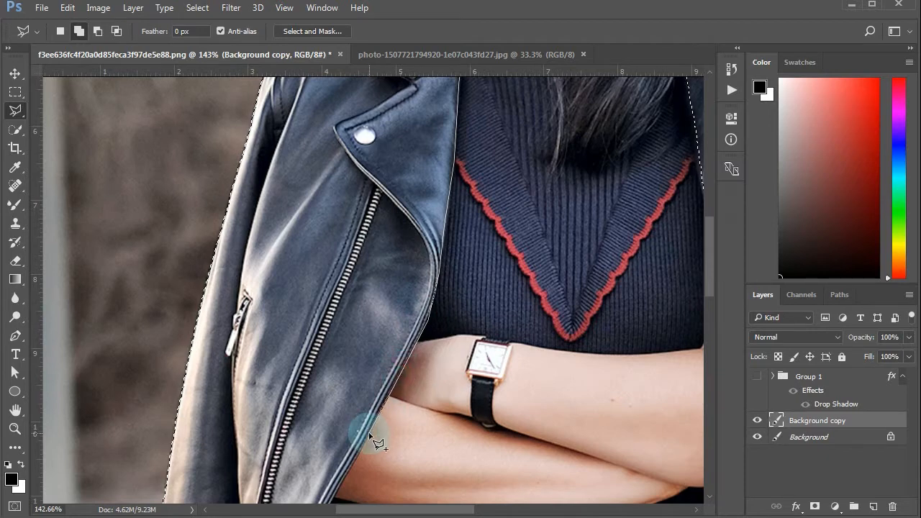
Step: Trace the jacket's lower front edge from the forearm past the waist down to its hem corner beside the jeans
{"action": "left_click_drag", "start_coordinate": [359, 457], "coordinate": [442, 239]}
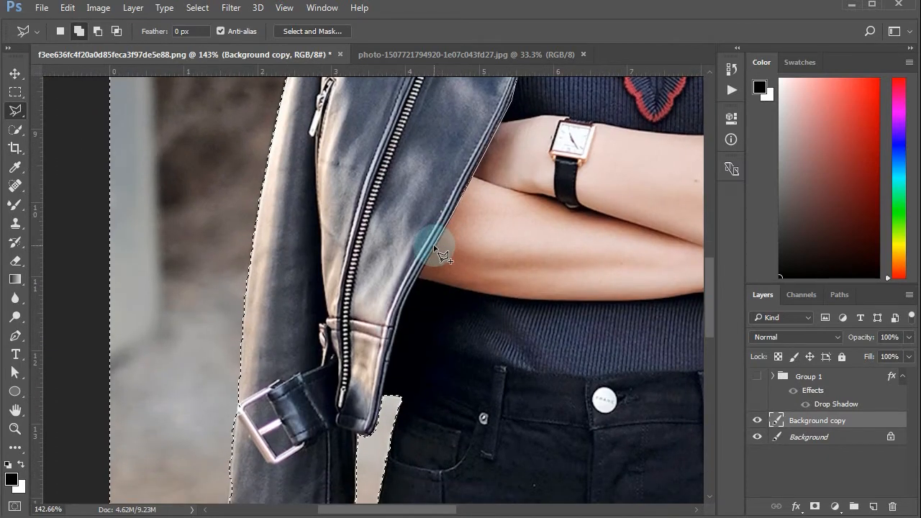
{"action": "left_click", "coordinate": [434, 250]}
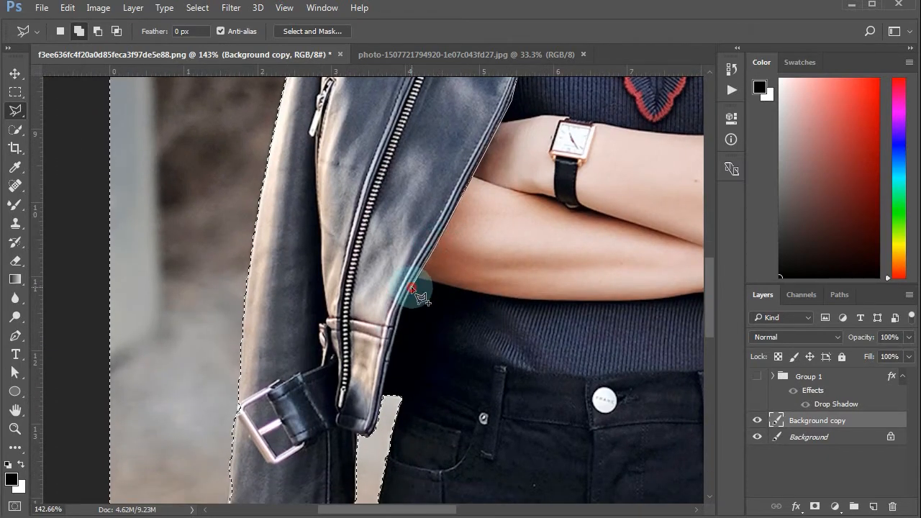
{"action": "left_click", "coordinate": [398, 323]}
{"action": "left_click", "coordinate": [387, 380]}
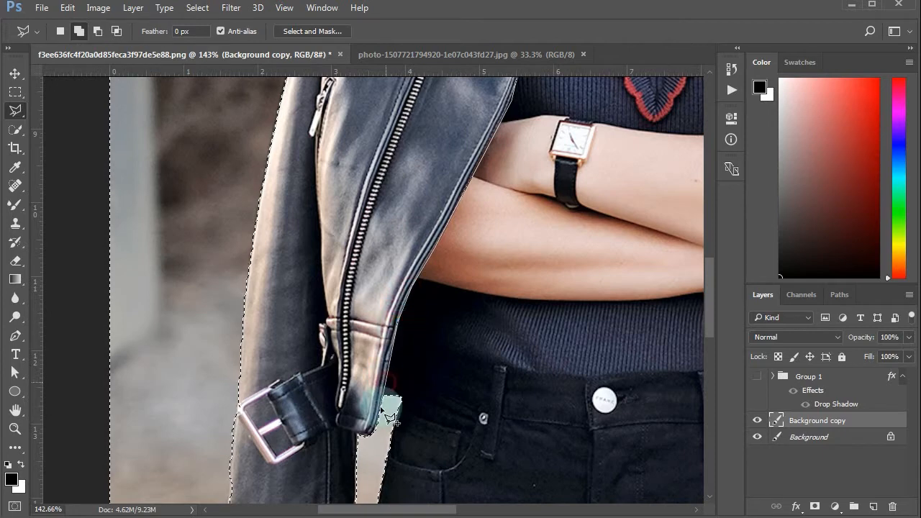
{"action": "left_click", "coordinate": [379, 437]}
Step: Continue the lasso outline down the gap between the sleeve and the jeans, beneath the cuff and up the sleeve's outer side
{"action": "left_click_drag", "start_coordinate": [368, 478], "coordinate": [416, 268]}
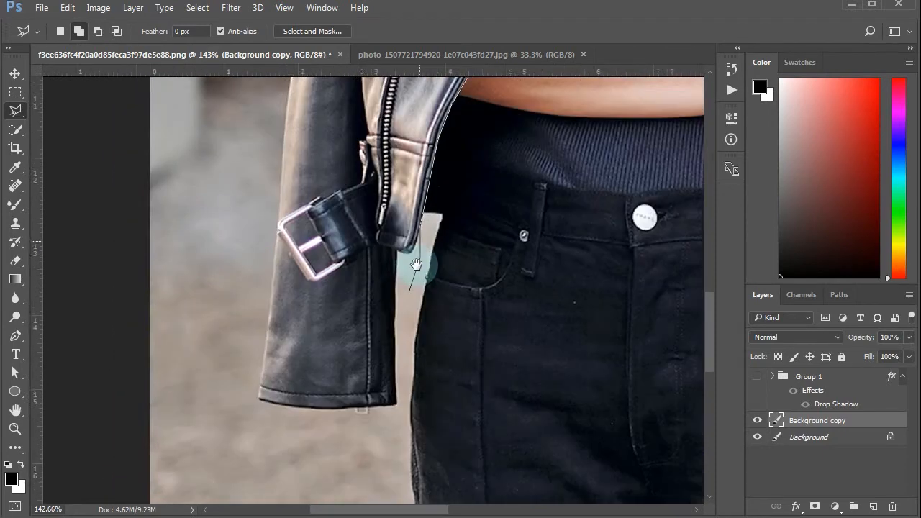
{"action": "left_click", "coordinate": [409, 316]}
{"action": "left_click", "coordinate": [407, 407]}
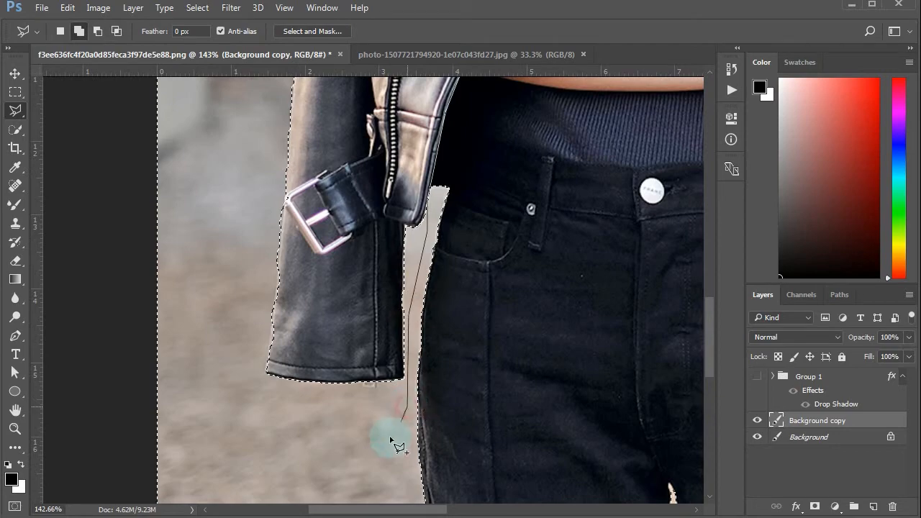
{"action": "left_click", "coordinate": [382, 440]}
{"action": "left_click", "coordinate": [285, 452]}
{"action": "left_click", "coordinate": [240, 392]}
{"action": "left_click", "coordinate": [236, 305]}
Step: Close the outline alongside the sleeve up to the shoulder, adding this jacket half to the selection, and hide the Background layer
{"action": "left_click_drag", "start_coordinate": [272, 182], "coordinate": [264, 487]}
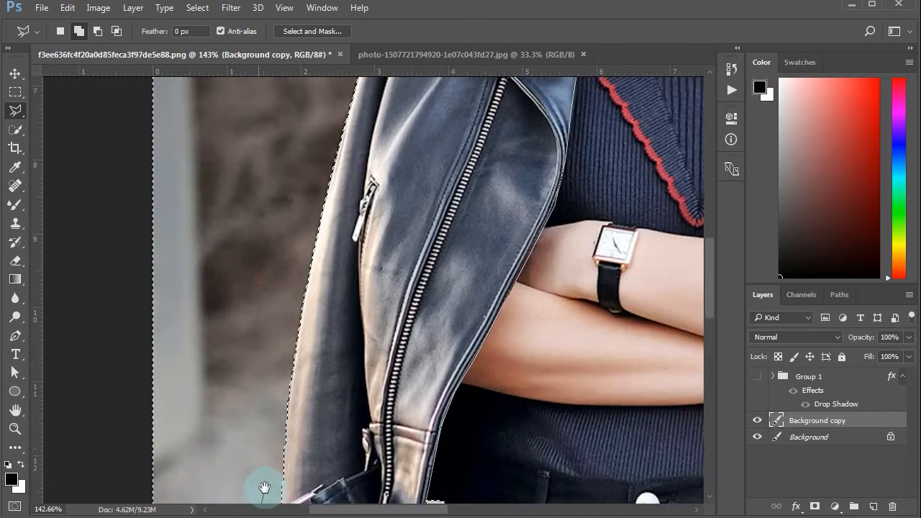
{"action": "left_click_drag", "start_coordinate": [273, 199], "coordinate": [260, 328]}
{"action": "left_click", "coordinate": [259, 309]}
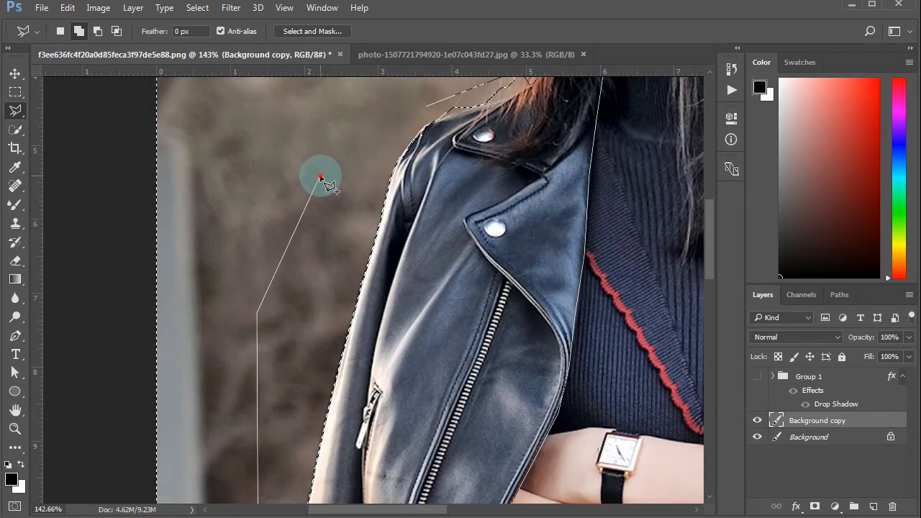
{"action": "left_click", "coordinate": [322, 169]}
{"action": "double_click", "coordinate": [382, 118]}
{"action": "scroll", "coordinate": [377, 221], "scroll_direction": "down", "scroll_amount": 4}
{"action": "scroll", "coordinate": [381, 220], "scroll_direction": "down", "scroll_amount": 6}
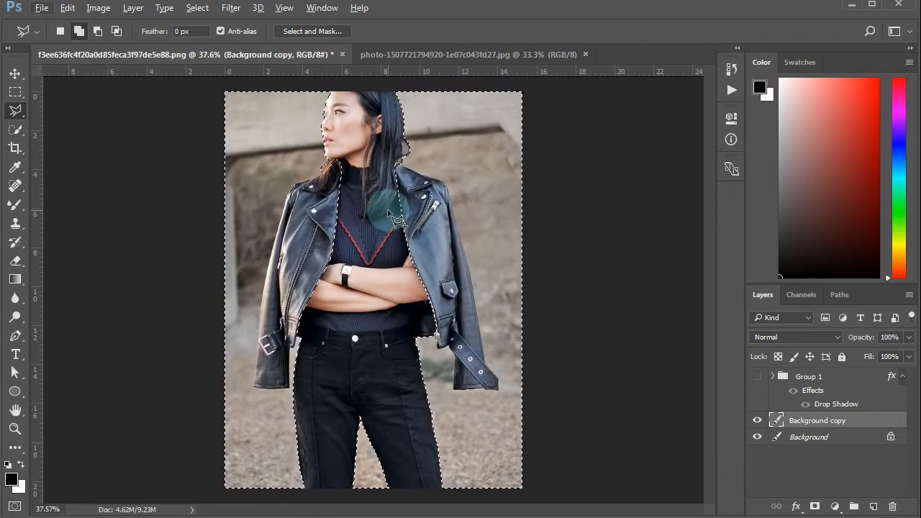
{"action": "left_click", "coordinate": [756, 437]}
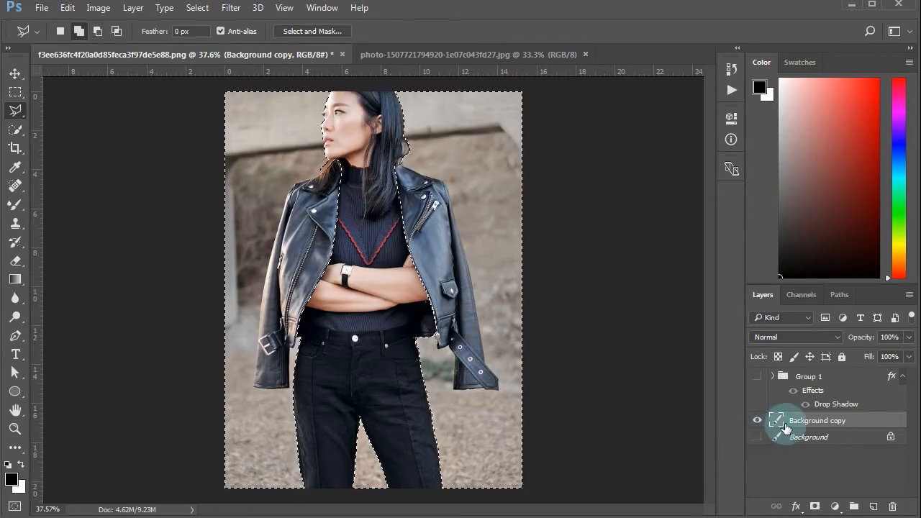
{"action": "key", "text": "Delete"}
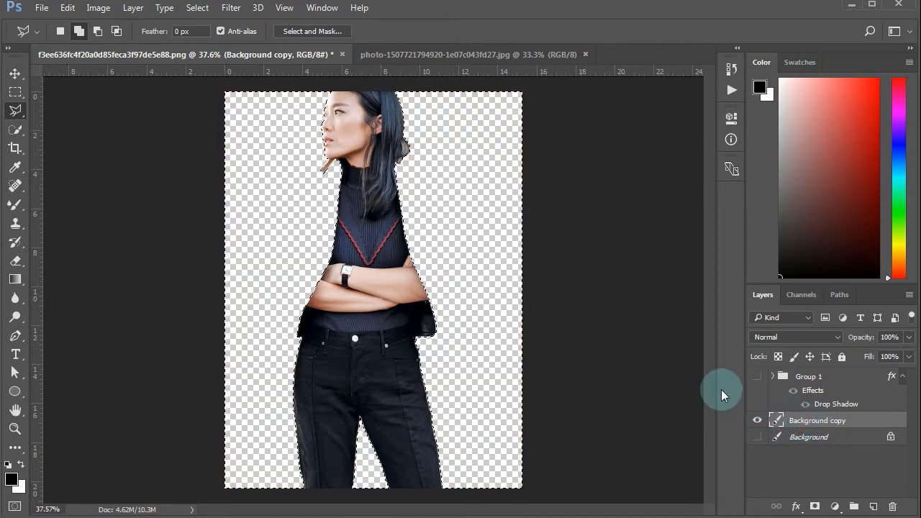
{"action": "scroll", "coordinate": [452, 287], "scroll_direction": "down", "scroll_amount": 1}
{"action": "key", "text": "ctrl+z"}
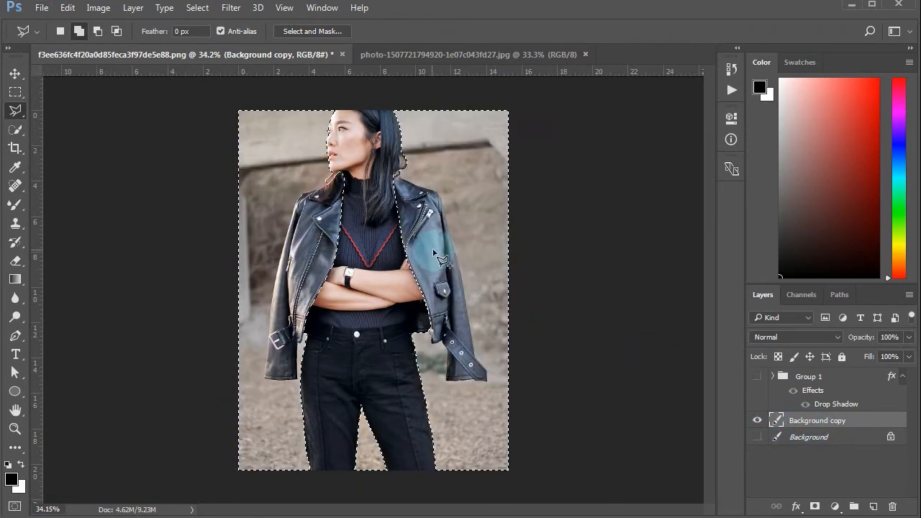
Step: Refine the selection edge in Select and Mask by brushing over the loose hair strands beside the chin and on the other side of the neck
{"action": "scroll", "coordinate": [334, 151], "scroll_direction": "up", "scroll_amount": 3}
{"action": "scroll", "coordinate": [340, 149], "scroll_direction": "up", "scroll_amount": 2}
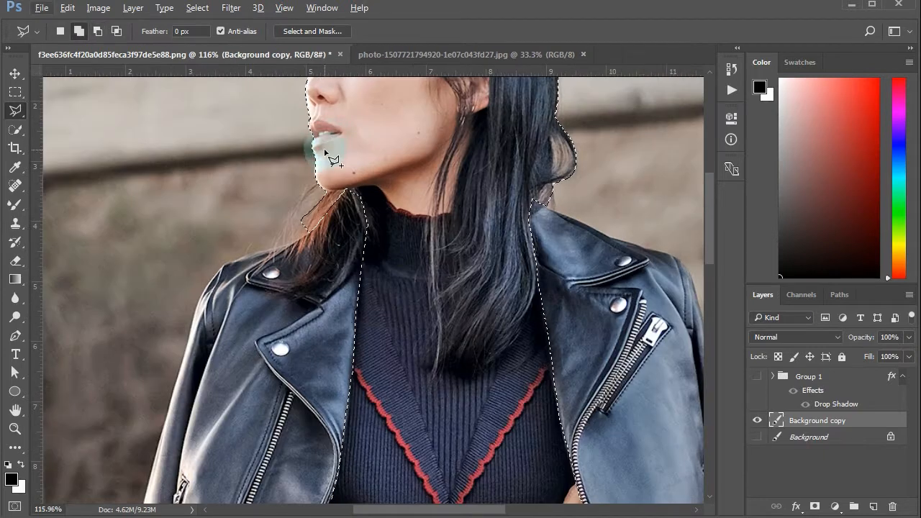
{"action": "left_click", "coordinate": [308, 31]}
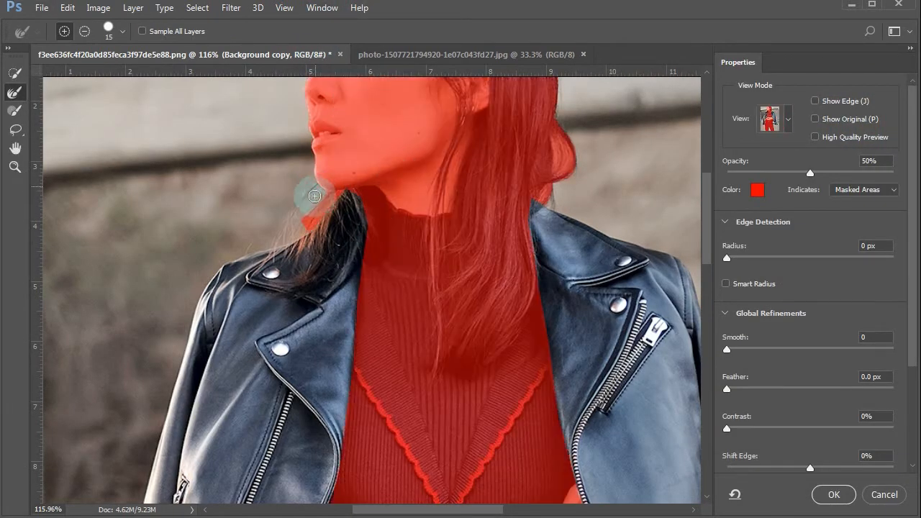
{"action": "mouse_move", "coordinate": [305, 192]}
{"action": "left_mouse_down"}
{"action": "mouse_move", "coordinate": [276, 244]}
{"action": "mouse_move", "coordinate": [307, 226]}
{"action": "mouse_move", "coordinate": [294, 237]}
{"action": "mouse_move", "coordinate": [313, 204]}
{"action": "mouse_move", "coordinate": [286, 221]}
{"action": "mouse_move", "coordinate": [272, 249]}
{"action": "mouse_move", "coordinate": [300, 229]}
{"action": "mouse_move", "coordinate": [513, 172]}
{"action": "mouse_move", "coordinate": [562, 148]}
{"action": "mouse_move", "coordinate": [557, 139]}
{"action": "mouse_move", "coordinate": [562, 171]}
{"action": "mouse_move", "coordinate": [559, 149]}
{"action": "mouse_move", "coordinate": [567, 160]}
{"action": "mouse_move", "coordinate": [544, 204]}
{"action": "mouse_move", "coordinate": [550, 198]}
{"action": "mouse_move", "coordinate": [552, 206]}
{"action": "mouse_move", "coordinate": [557, 174]}
{"action": "left_mouse_up"}
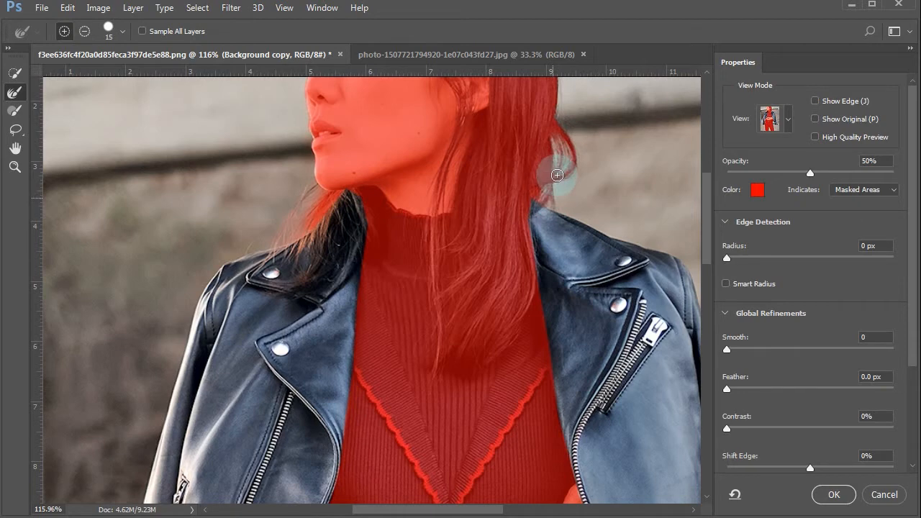
{"action": "scroll", "coordinate": [553, 190], "scroll_direction": "down", "scroll_amount": 5}
{"action": "scroll", "coordinate": [552, 219], "scroll_direction": "down", "scroll_amount": 3}
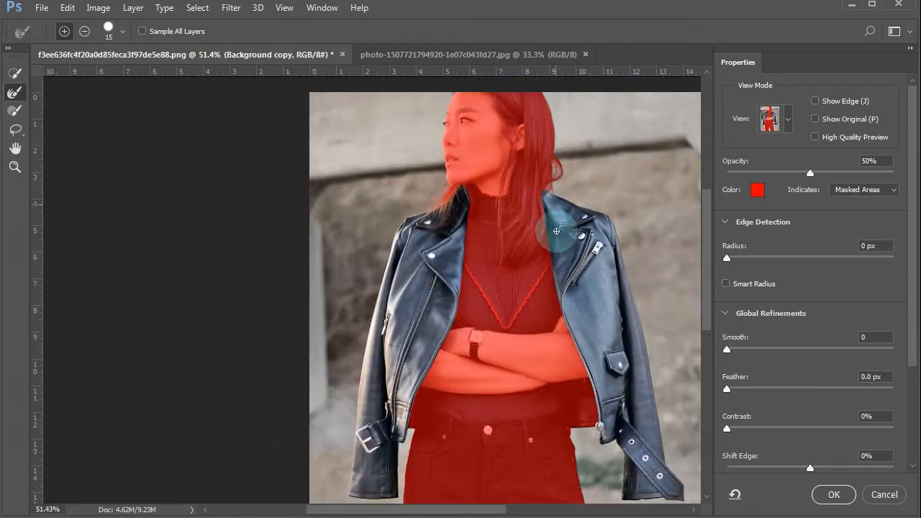
{"action": "scroll", "coordinate": [570, 350], "scroll_direction": "down", "scroll_amount": 1}
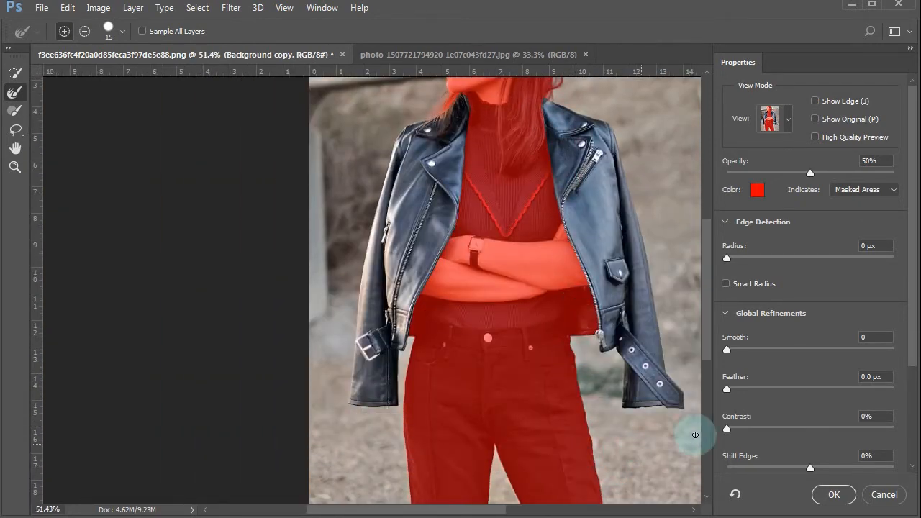
Step: Enable Smart Radius, set Smooth to 1, Contrast to 2% and Shift Edge to -14%, and apply the refinement
{"action": "left_click", "coordinate": [727, 283]}
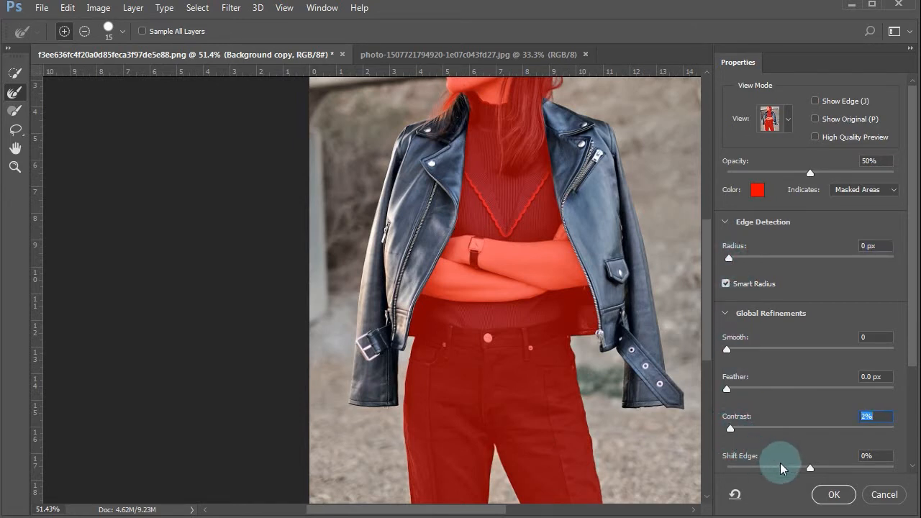
{"action": "mouse_move", "coordinate": [809, 469]}
{"action": "left_mouse_down"}
{"action": "mouse_move", "coordinate": [767, 476]}
{"action": "mouse_move", "coordinate": [816, 471]}
{"action": "left_mouse_up"}
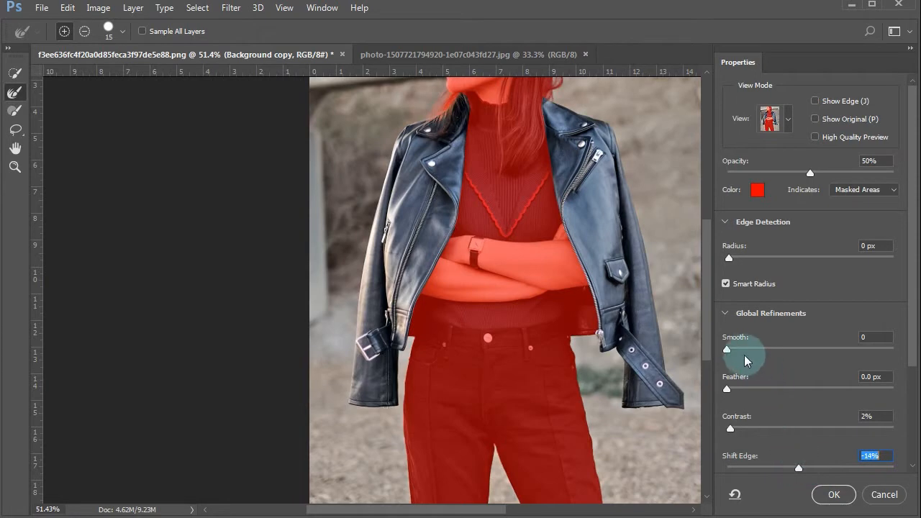
{"action": "left_click", "coordinate": [831, 494]}
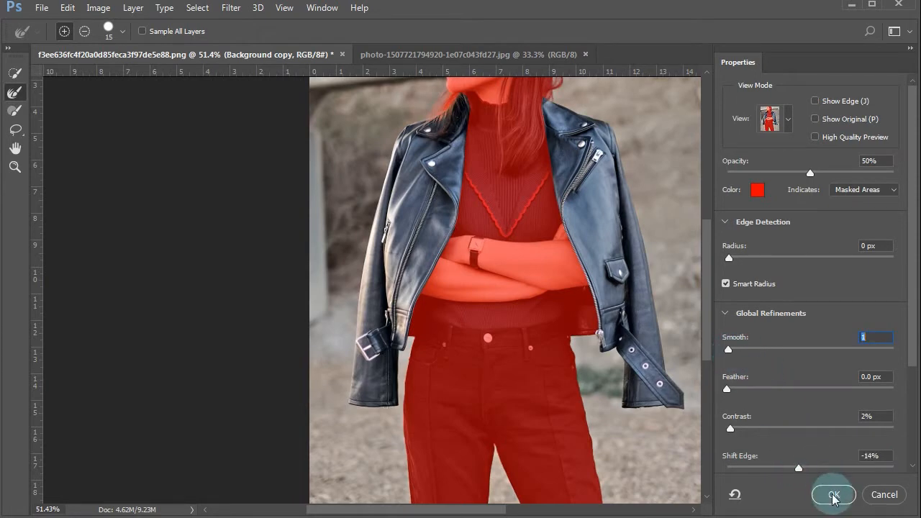
{"action": "type", "text": "96"}
{"action": "key", "text": "Return"}
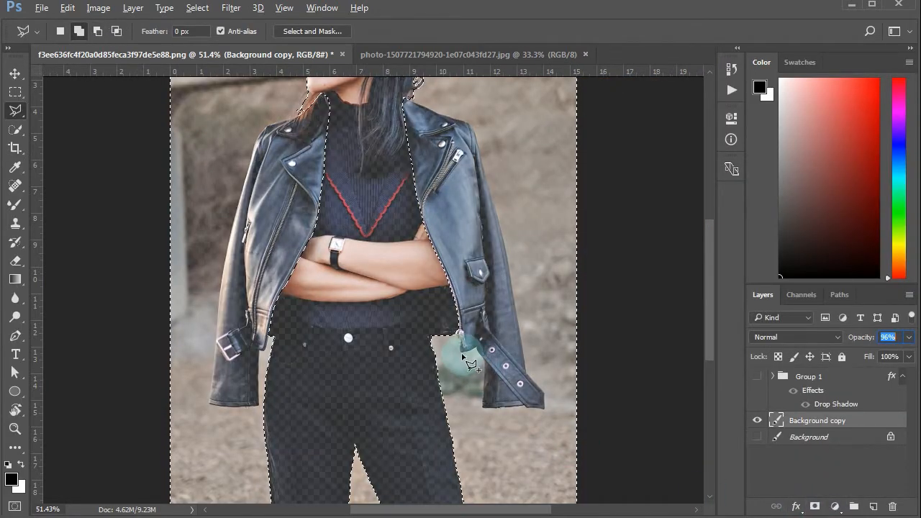
{"action": "left_click_drag", "start_coordinate": [867, 338], "coordinate": [898, 345]}
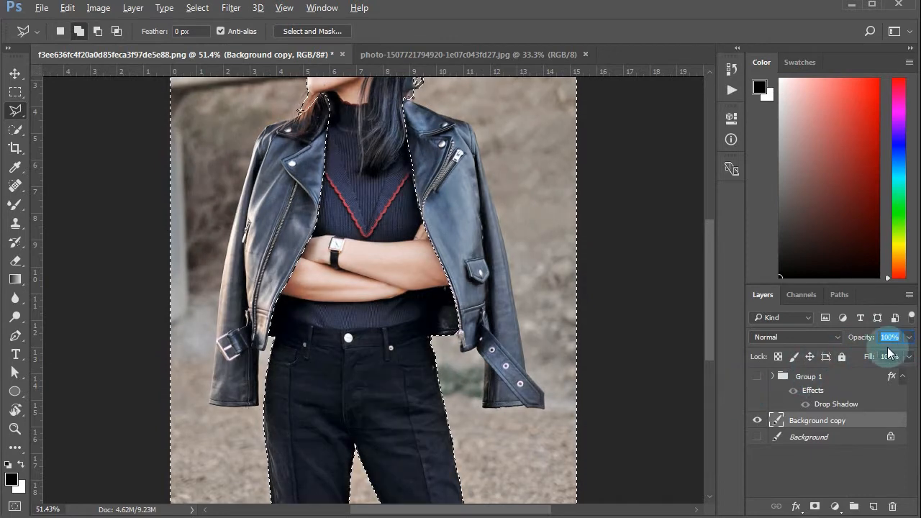
Step: Delete the selected background and leather jacket from the Background copy layer and deselect
{"action": "left_click", "coordinate": [15, 74]}
{"action": "scroll", "coordinate": [385, 253], "scroll_direction": "down", "scroll_amount": 3}
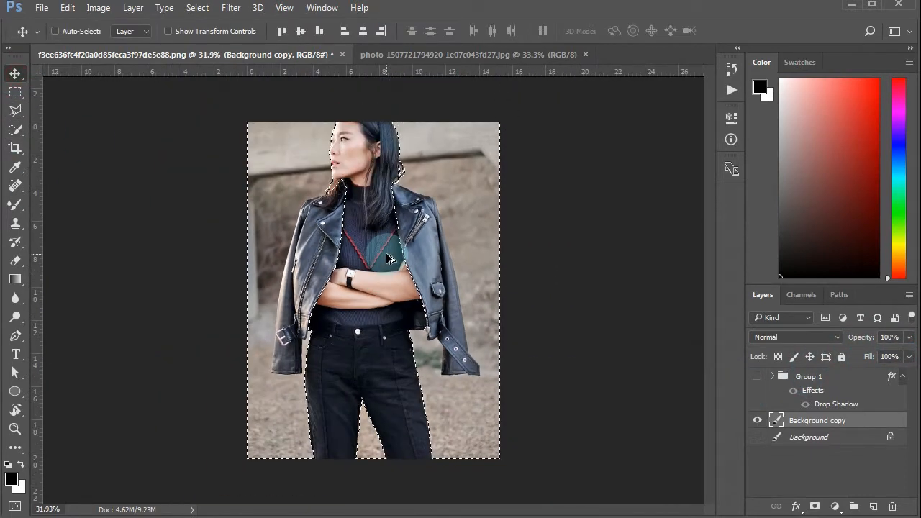
{"action": "key", "text": "Delete"}
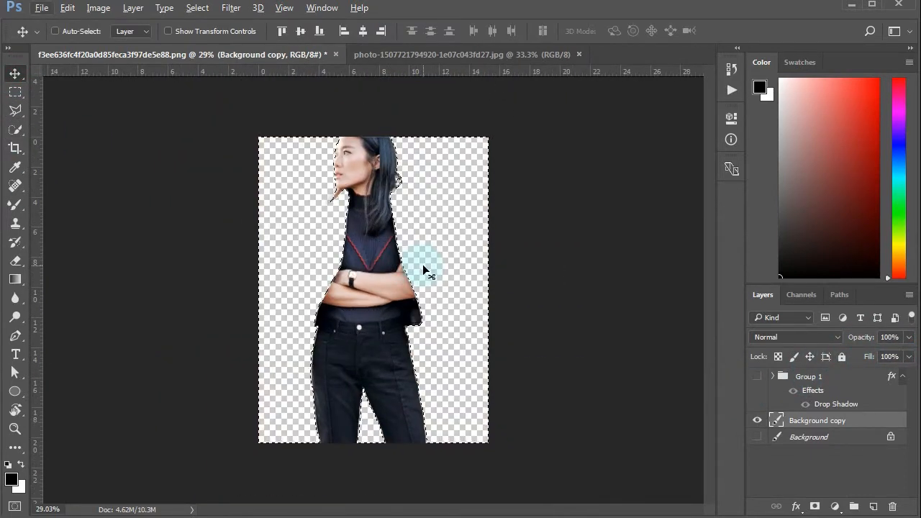
{"action": "key", "text": "ctrl+d"}
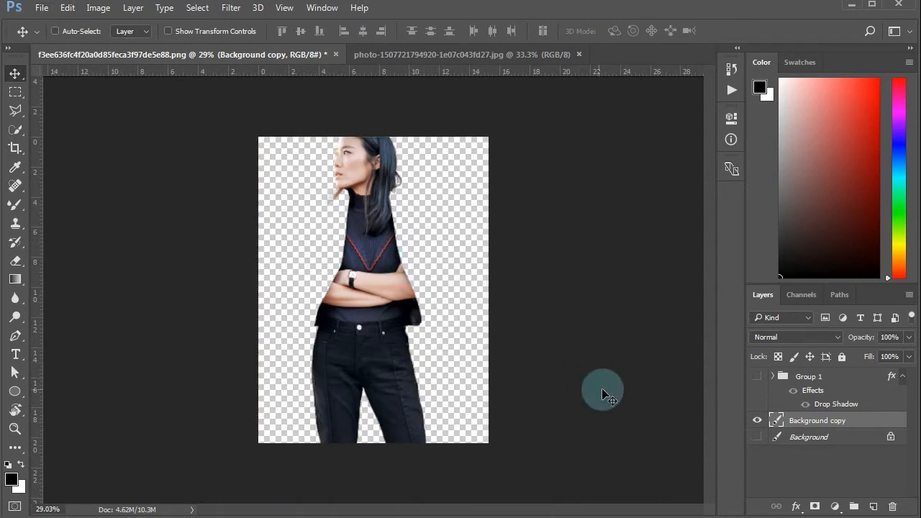
Step: Toggle the Background layer's visibility repeatedly to compare the cutout with the original photo
{"action": "left_click", "coordinate": [756, 438]}
{"action": "left_click", "coordinate": [757, 438]}
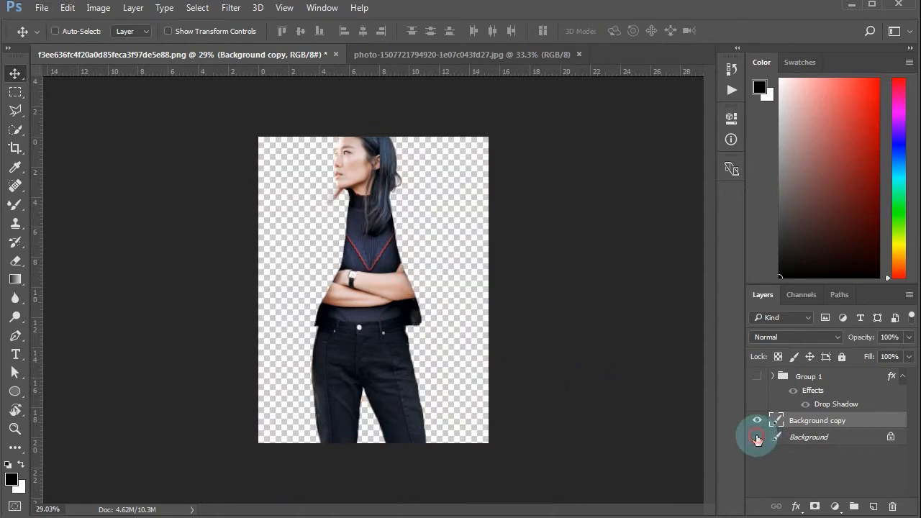
{"action": "left_click", "coordinate": [756, 437]}
{"action": "left_click", "coordinate": [757, 437]}
{"action": "left_click", "coordinate": [756, 437]}
{"action": "left_click", "coordinate": [757, 438]}
{"action": "left_click", "coordinate": [757, 438]}
Step: Hide the Background layer and restore the erased far eye, lashes, lip edge and forehead edge with a 15 px History Brush
{"action": "scroll", "coordinate": [328, 154], "scroll_direction": "up", "scroll_amount": 5}
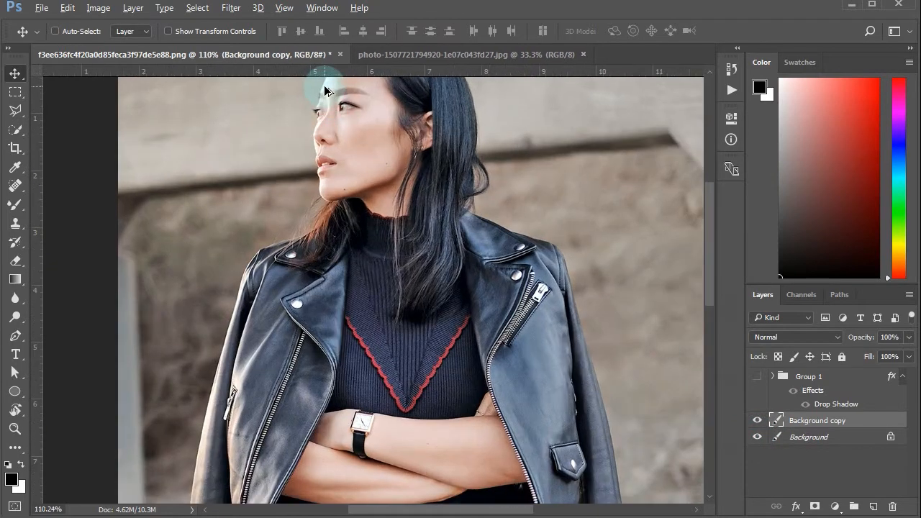
{"action": "scroll", "coordinate": [325, 90], "scroll_direction": "up", "scroll_amount": 2}
{"action": "left_click_drag", "start_coordinate": [375, 164], "coordinate": [375, 270]}
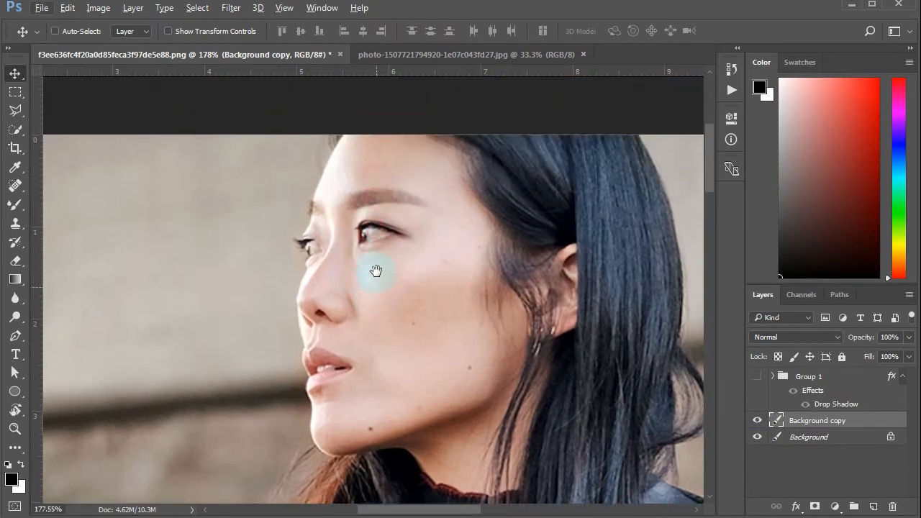
{"action": "left_click", "coordinate": [757, 437]}
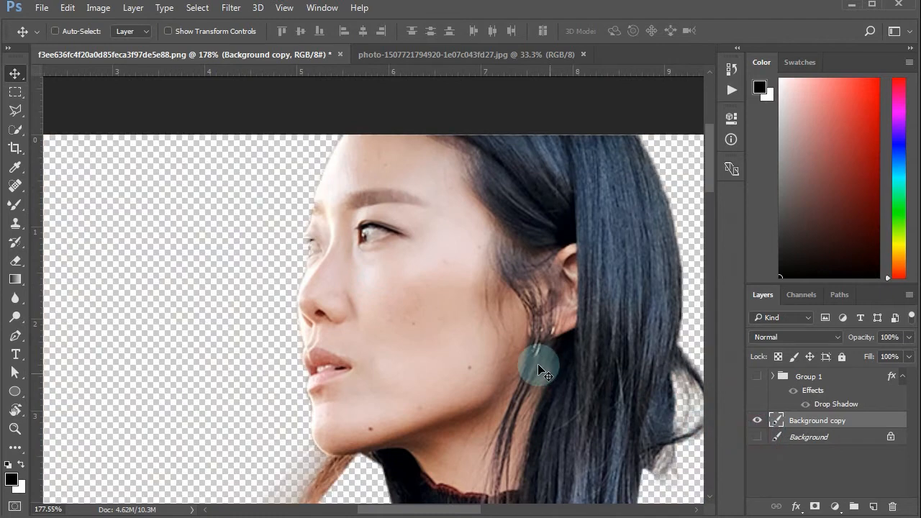
{"action": "left_click", "coordinate": [15, 242]}
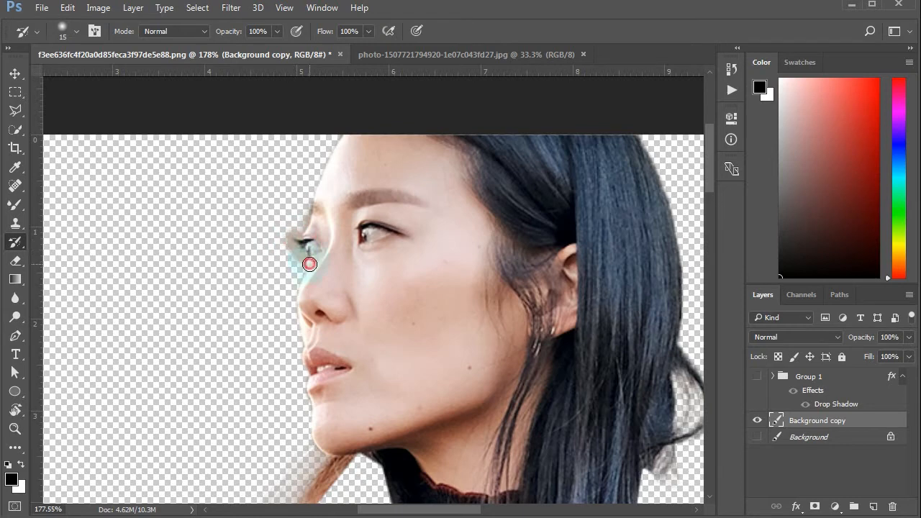
{"action": "left_click_drag", "start_coordinate": [304, 323], "coordinate": [305, 415]}
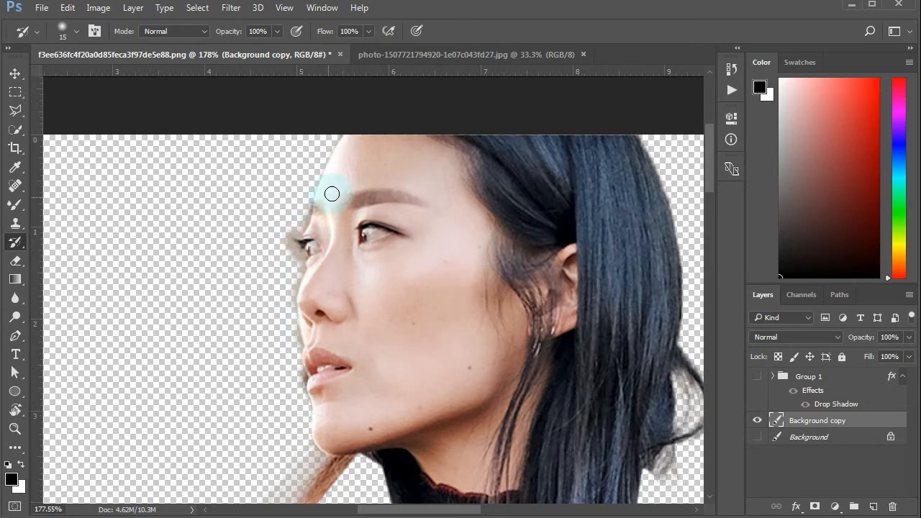
{"action": "left_click_drag", "start_coordinate": [341, 144], "coordinate": [331, 164]}
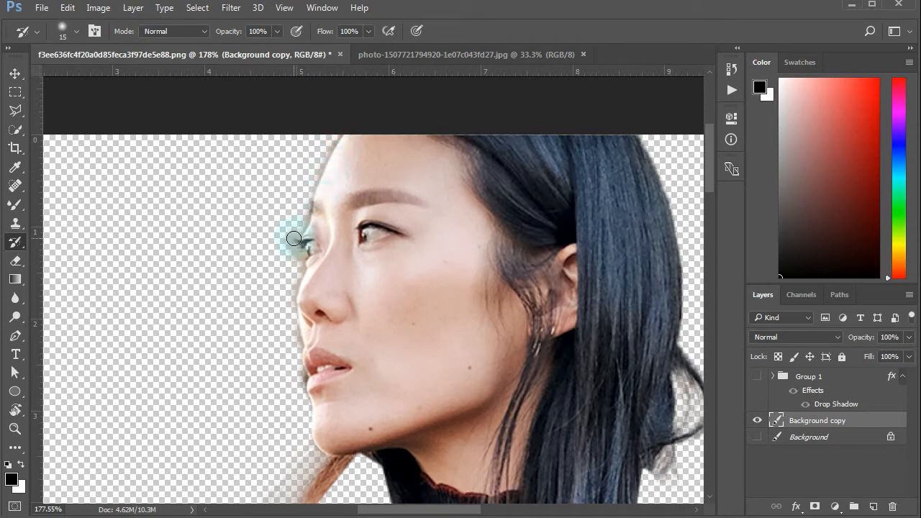
Step: Erase the leftover background fringe along the forehead, brow and far eyelashes with a 9 px Eraser
{"action": "key", "text": "e"}
{"action": "scroll", "coordinate": [317, 159], "scroll_direction": "up", "scroll_amount": 3}
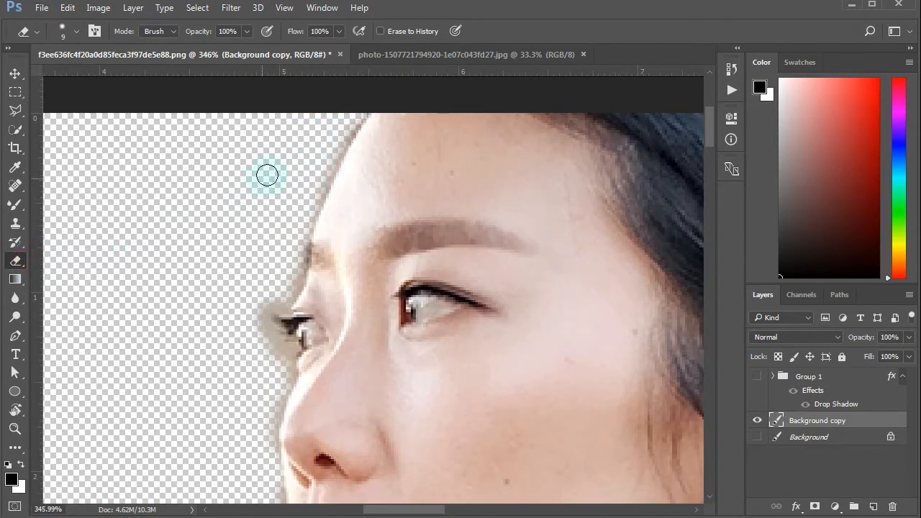
{"action": "left_click_drag", "start_coordinate": [350, 114], "coordinate": [305, 205]}
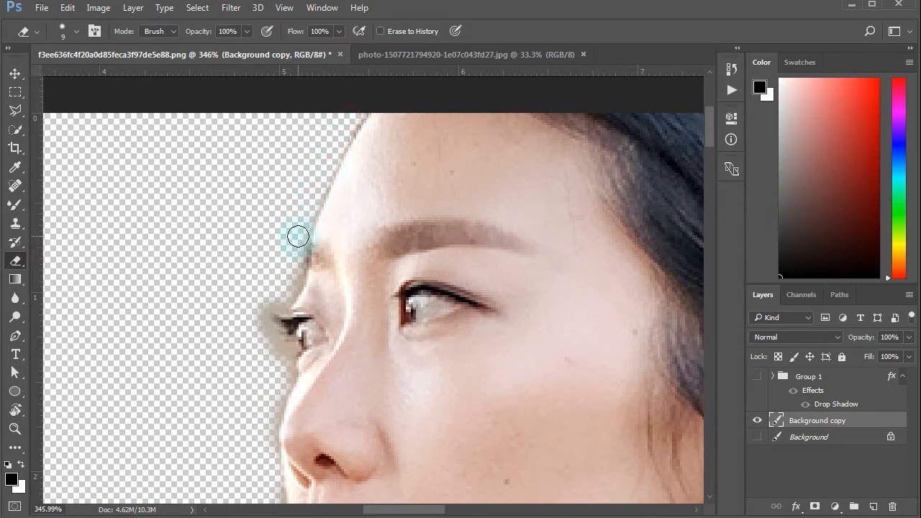
{"action": "left_click_drag", "start_coordinate": [298, 236], "coordinate": [278, 292]}
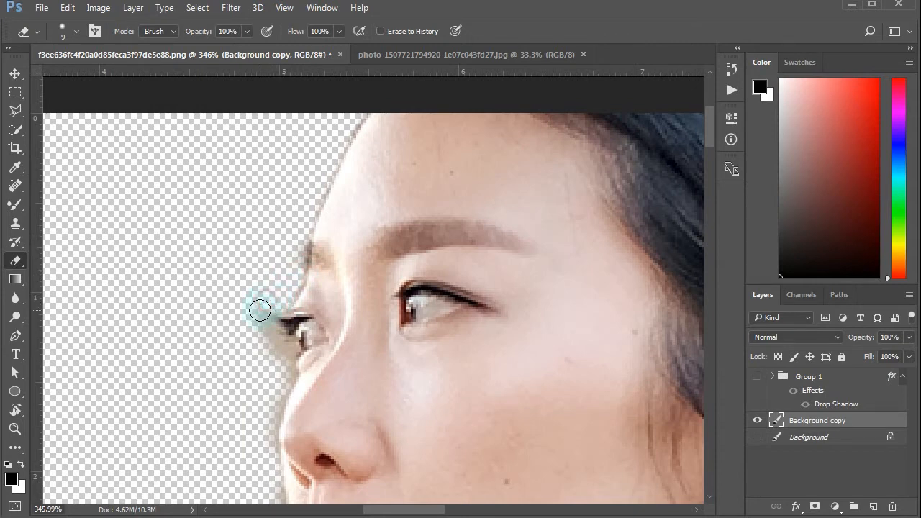
{"action": "mouse_move", "coordinate": [264, 328]}
{"action": "left_mouse_down"}
{"action": "mouse_move", "coordinate": [278, 334]}
{"action": "mouse_move", "coordinate": [283, 366]}
{"action": "left_mouse_up"}
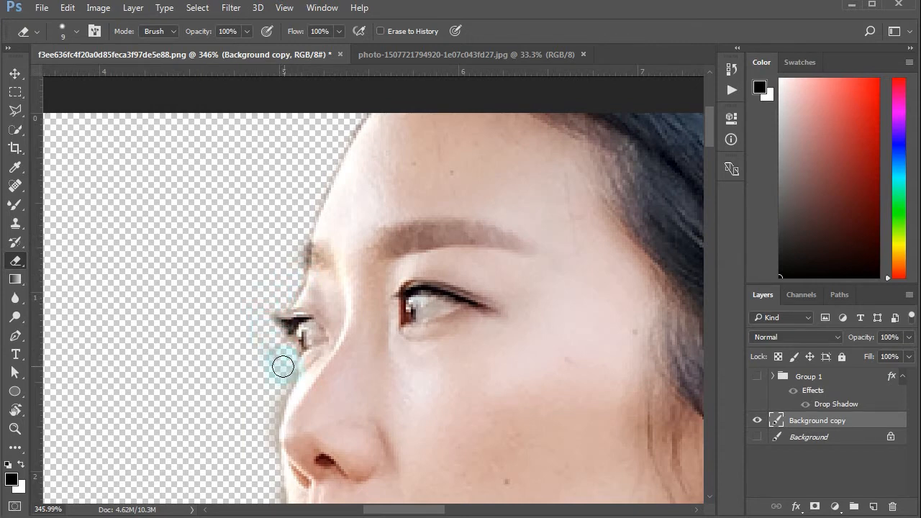
Step: Erase the remaining background fringe along the nose and down the lips of the face profile
{"action": "left_click_drag", "start_coordinate": [282, 407], "coordinate": [324, 309]}
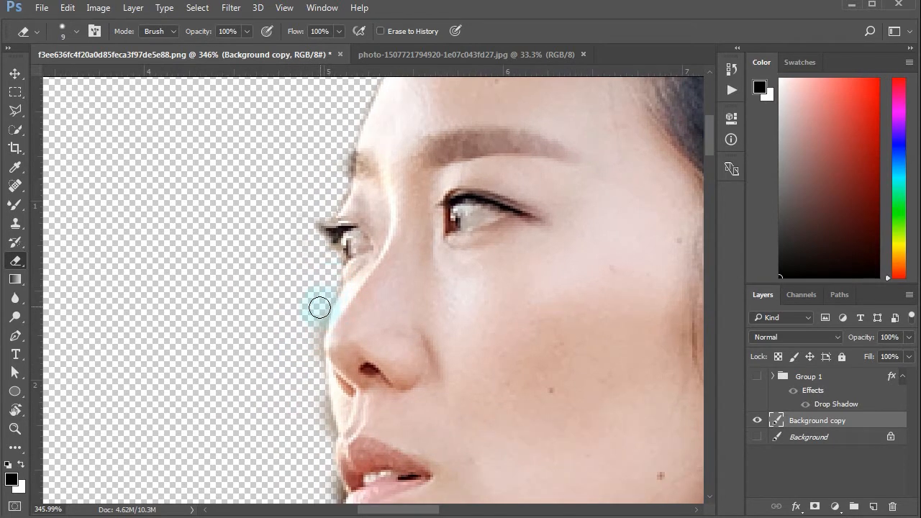
{"action": "mouse_move", "coordinate": [314, 342]}
{"action": "left_mouse_down"}
{"action": "mouse_move", "coordinate": [323, 461]}
{"action": "mouse_move", "coordinate": [357, 342]}
{"action": "mouse_move", "coordinate": [365, 364]}
{"action": "mouse_move", "coordinate": [366, 340]}
{"action": "mouse_move", "coordinate": [374, 426]}
{"action": "left_mouse_up"}
{"action": "scroll", "coordinate": [371, 417], "scroll_direction": "down", "scroll_amount": 5}
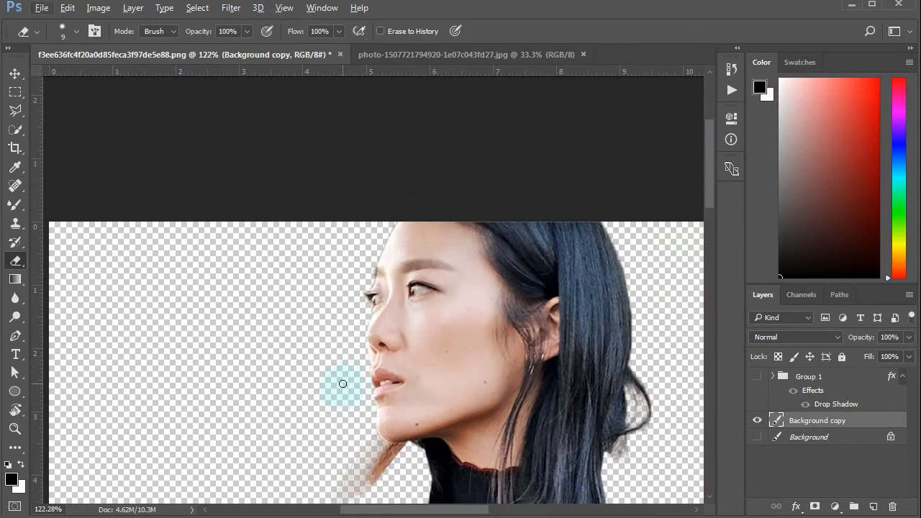
{"action": "scroll", "coordinate": [344, 380], "scroll_direction": "down", "scroll_amount": 3}
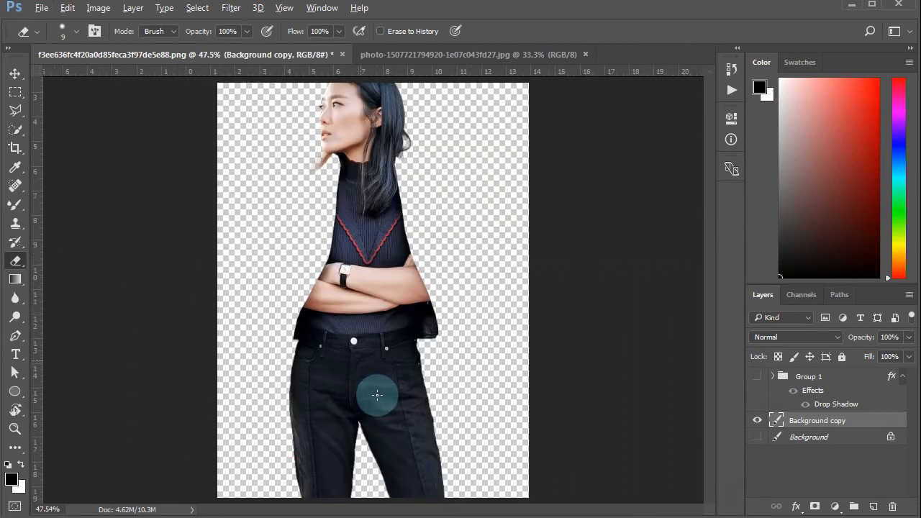
Step: Toggle the Background layer's visibility to compare the full cutout with the original photo, leaving it hidden
{"action": "scroll", "coordinate": [376, 395], "scroll_direction": "up", "scroll_amount": 1}
{"action": "scroll", "coordinate": [464, 395], "scroll_direction": "up", "scroll_amount": 1}
{"action": "scroll", "coordinate": [453, 392], "scroll_direction": "down", "scroll_amount": 3}
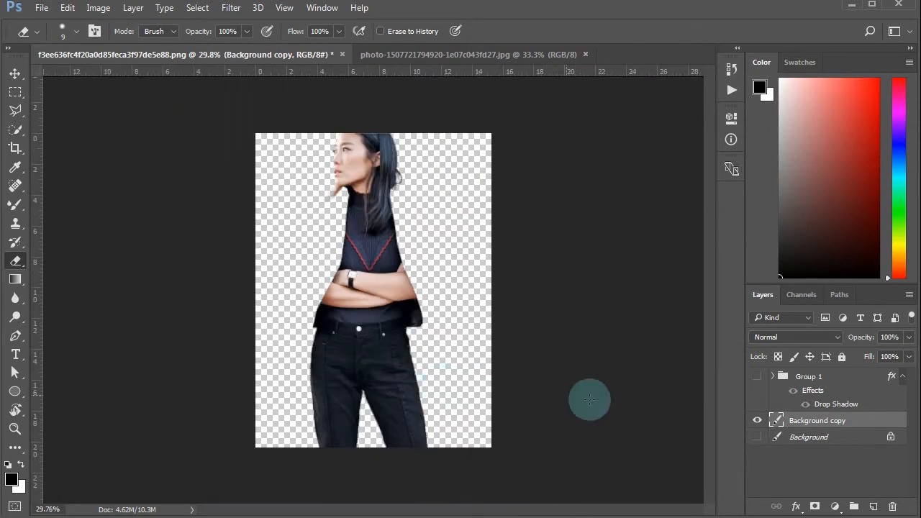
{"action": "left_click", "coordinate": [761, 437]}
{"action": "left_click", "coordinate": [761, 437]}
{"action": "left_click", "coordinate": [761, 437]}
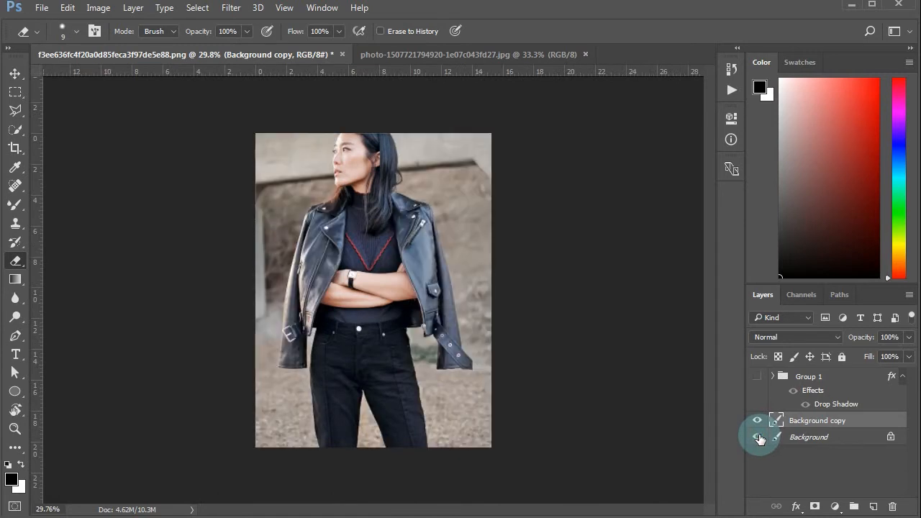
{"action": "left_click", "coordinate": [760, 438]}
{"action": "left_click", "coordinate": [760, 438]}
{"action": "left_click", "coordinate": [760, 438]}
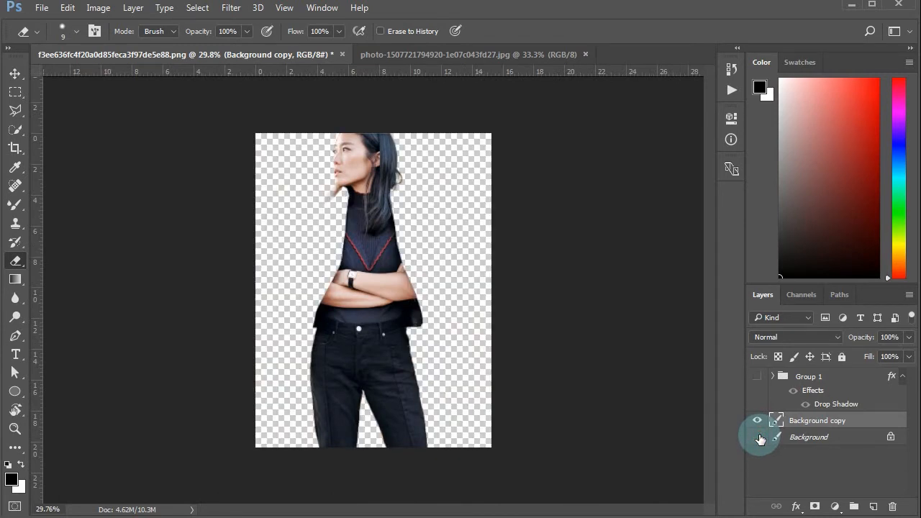
Step: Show Group 1 with the green outlines and bring the blurred night-city photo into the portrait document above the cutout, roughly centred
{"action": "left_click", "coordinate": [757, 376]}
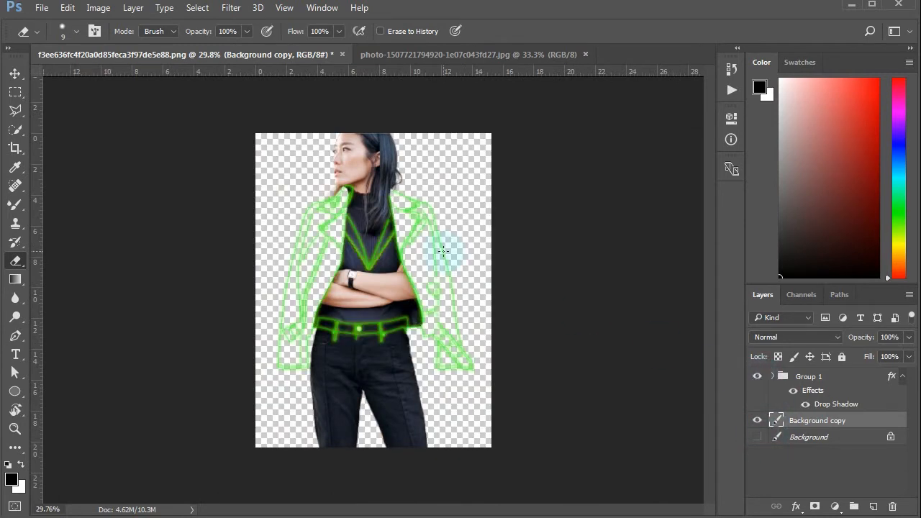
{"action": "scroll", "coordinate": [443, 251], "scroll_direction": "up", "scroll_amount": 2}
{"action": "left_click", "coordinate": [15, 72]}
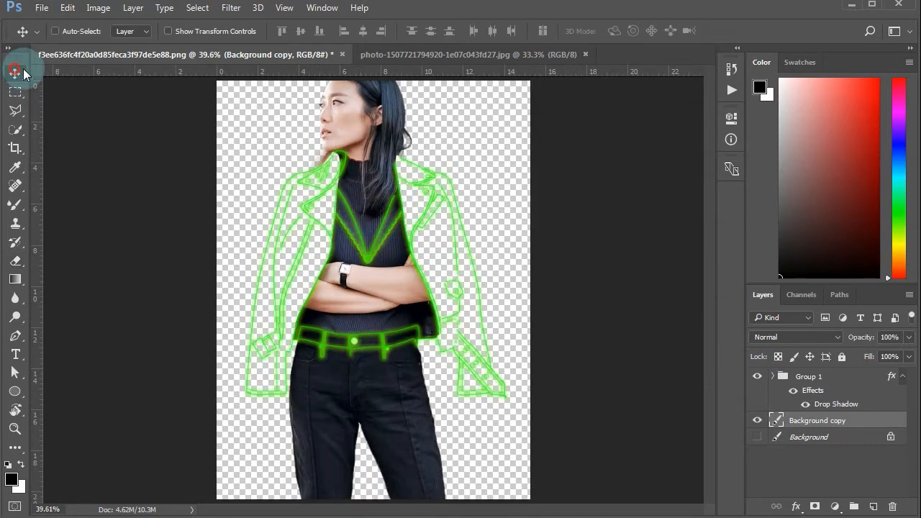
{"action": "left_click", "coordinate": [405, 54]}
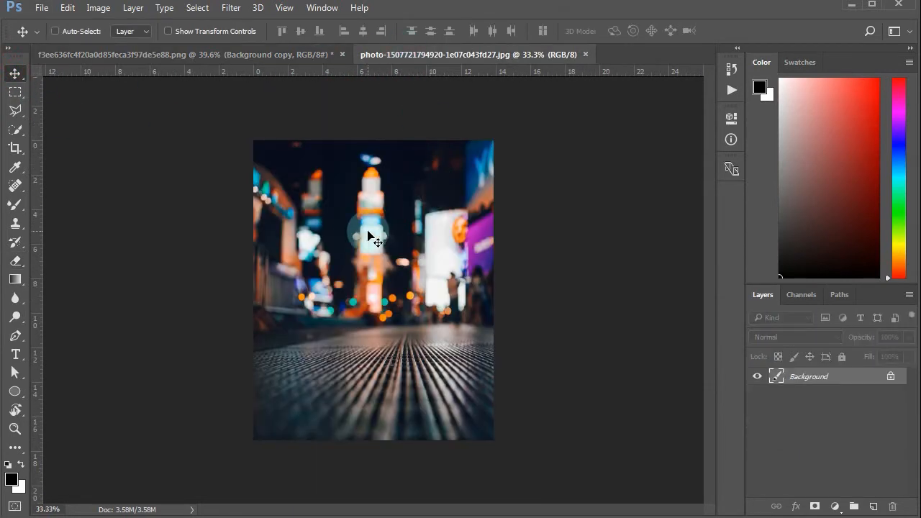
{"action": "left_click_drag", "start_coordinate": [368, 236], "coordinate": [335, 201]}
{"action": "scroll", "coordinate": [335, 202], "scroll_direction": "down", "scroll_amount": 2}
{"action": "left_click_drag", "start_coordinate": [446, 205], "coordinate": [436, 186]}
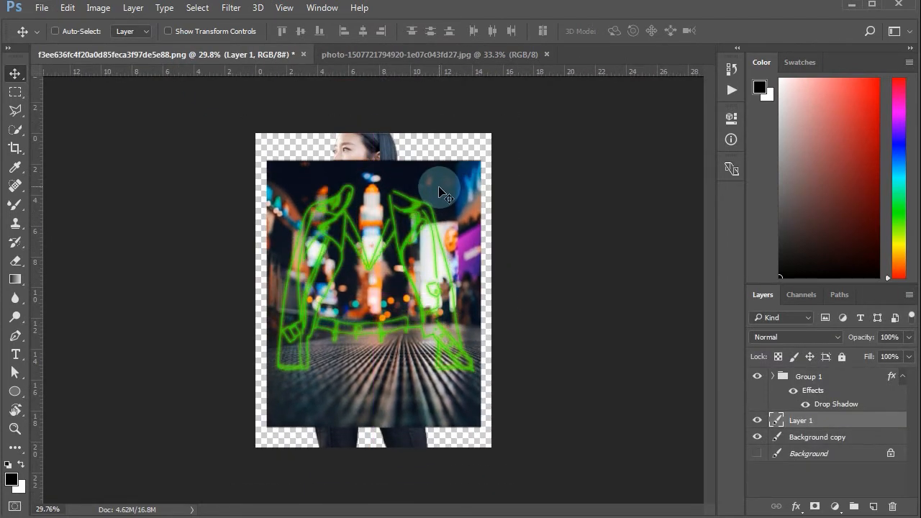
Step: Enlarge the night-city photo to cover the whole canvas and place its layer beneath Background copy
{"action": "key", "text": "ctrl+t"}
{"action": "left_click_drag", "start_coordinate": [479, 164], "coordinate": [508, 127]}
{"action": "left_click", "coordinate": [631, 33]}
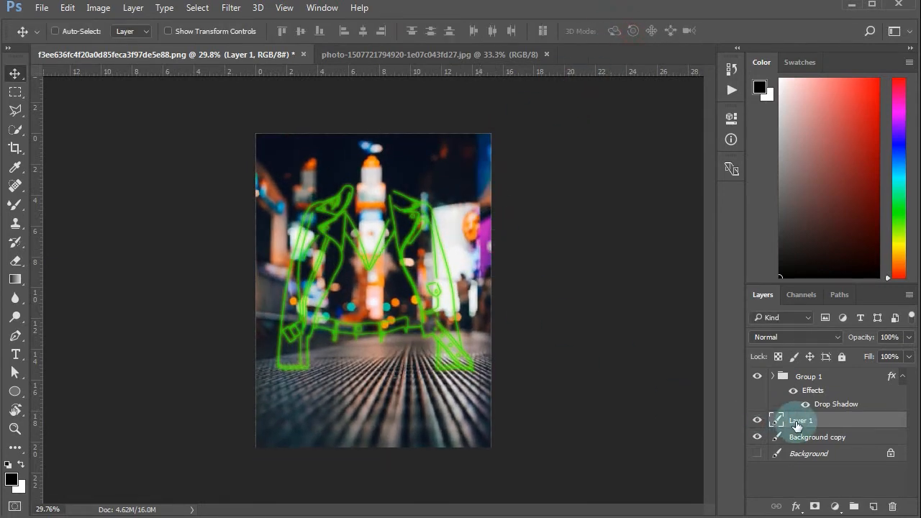
{"action": "left_click_drag", "start_coordinate": [799, 423], "coordinate": [802, 442]}
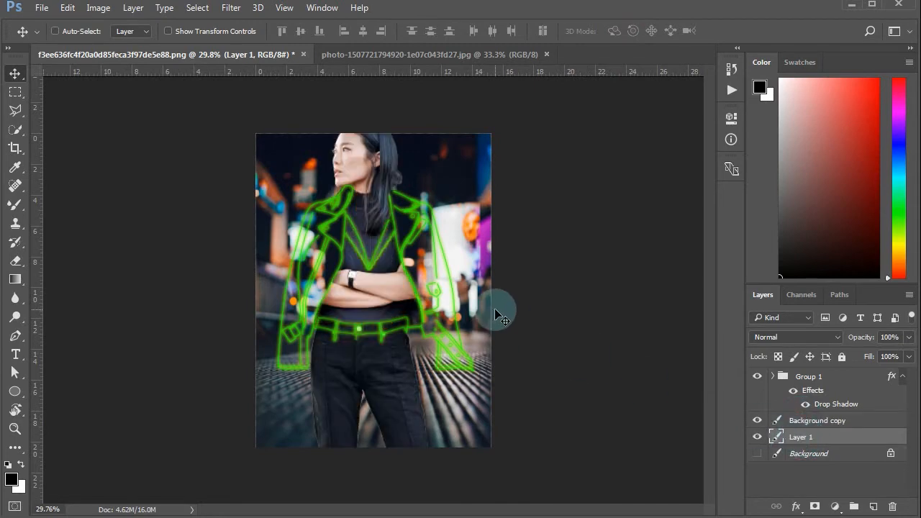
{"action": "scroll", "coordinate": [396, 227], "scroll_direction": "down", "scroll_amount": 1}
{"action": "scroll", "coordinate": [348, 159], "scroll_direction": "up", "scroll_amount": 5}
{"action": "scroll", "coordinate": [348, 159], "scroll_direction": "up", "scroll_amount": 5}
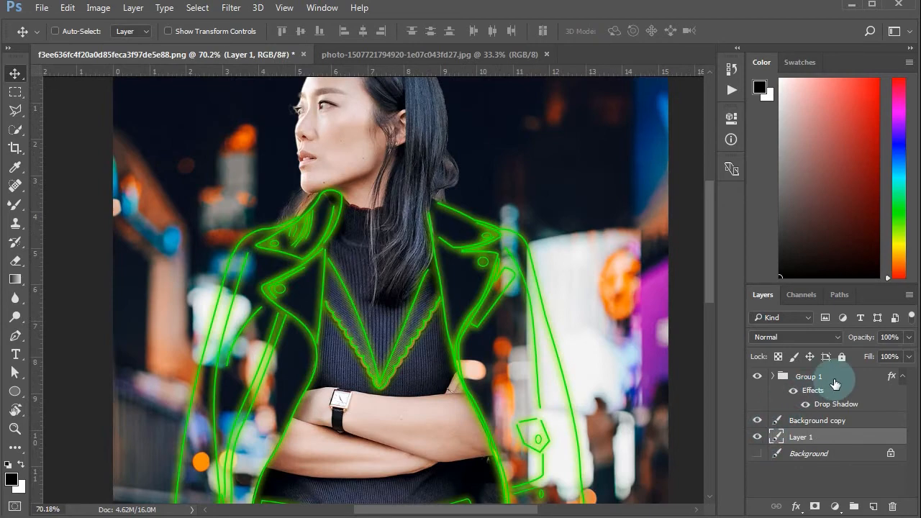
{"action": "left_click", "coordinate": [878, 377]}
{"action": "double_click", "coordinate": [886, 379]}
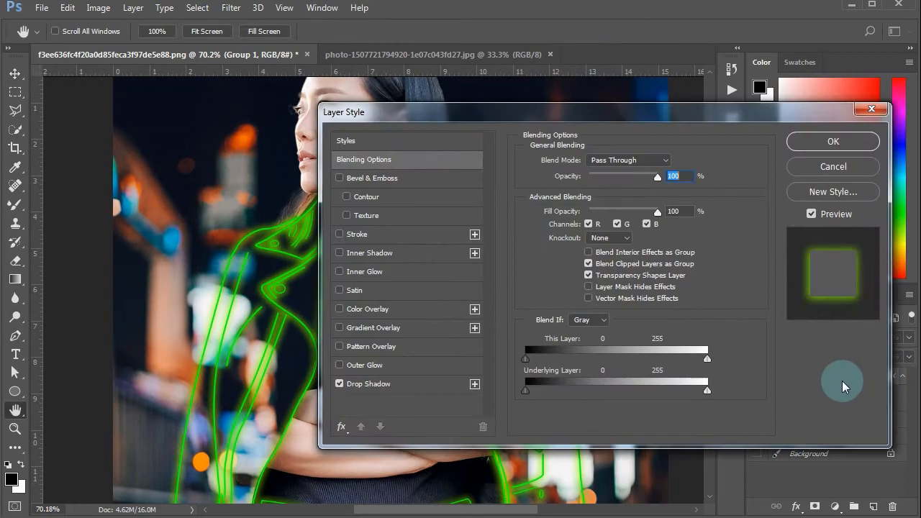
{"action": "left_click", "coordinate": [827, 163]}
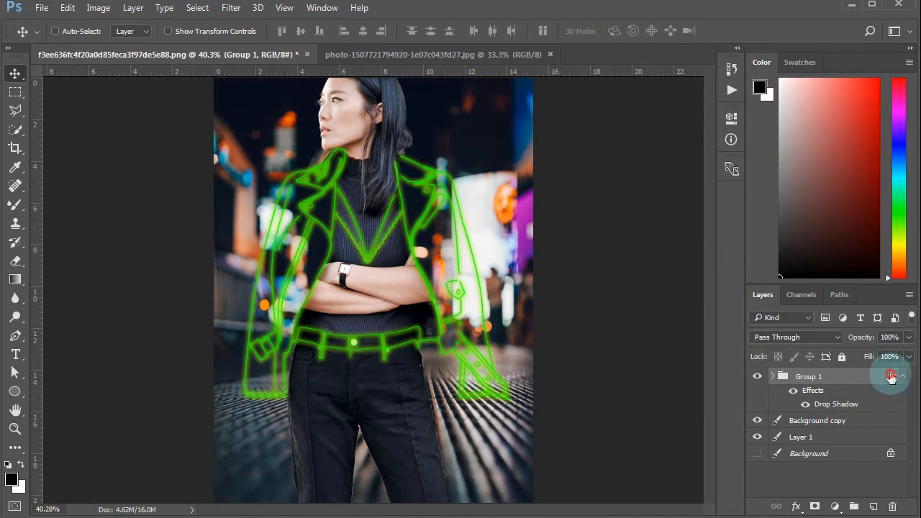
Step: Try a Color Overlay on Group 1's outlines in yellow, #f1f922
{"action": "double_click", "coordinate": [890, 376]}
{"action": "left_click_drag", "start_coordinate": [576, 110], "coordinate": [757, 108]}
{"action": "left_click", "coordinate": [546, 308]}
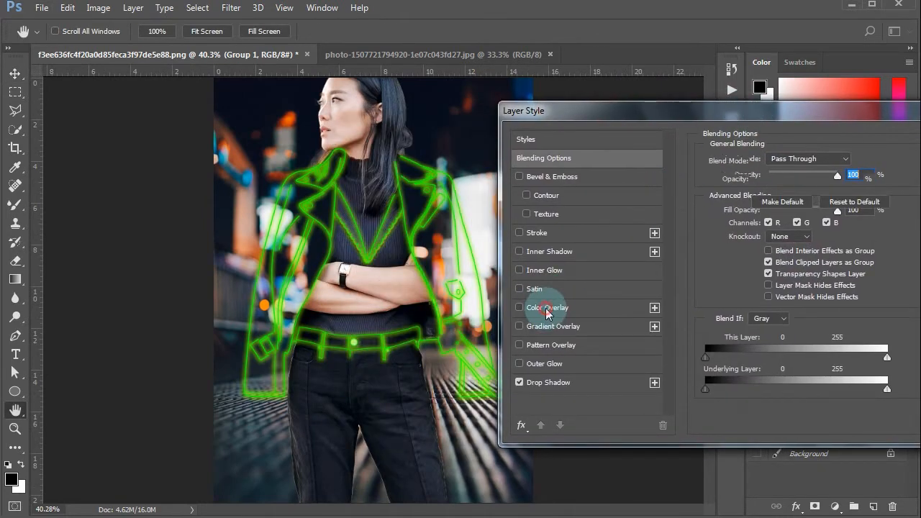
{"action": "left_click", "coordinate": [852, 161]}
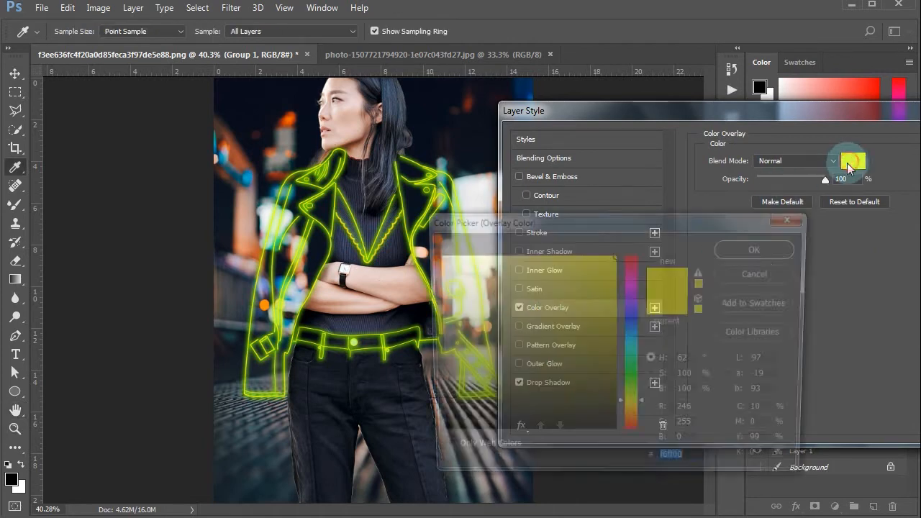
{"action": "left_click_drag", "start_coordinate": [592, 220], "coordinate": [720, 232]}
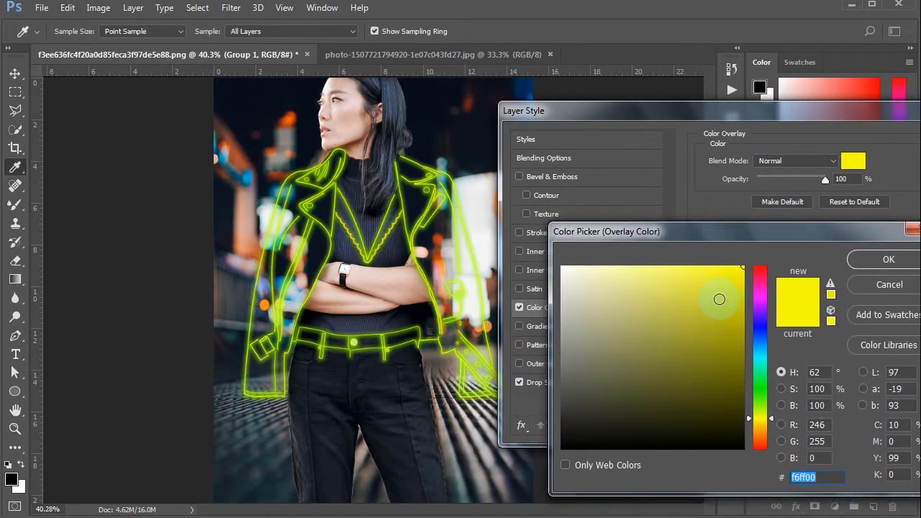
{"action": "mouse_move", "coordinate": [722, 298]}
{"action": "left_mouse_down"}
{"action": "mouse_move", "coordinate": [726, 267]}
{"action": "mouse_move", "coordinate": [718, 269]}
{"action": "left_mouse_up"}
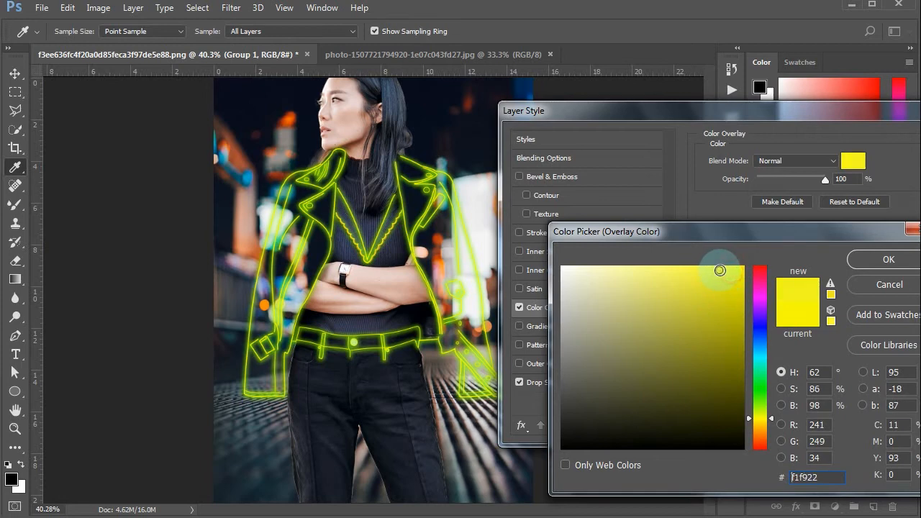
Step: Try teal #00ffcc and lime green #90ff00 as the outline overlay color, and discard the layer style changes
{"action": "left_click_drag", "start_coordinate": [769, 423], "coordinate": [766, 365]}
{"action": "left_click", "coordinate": [702, 318]}
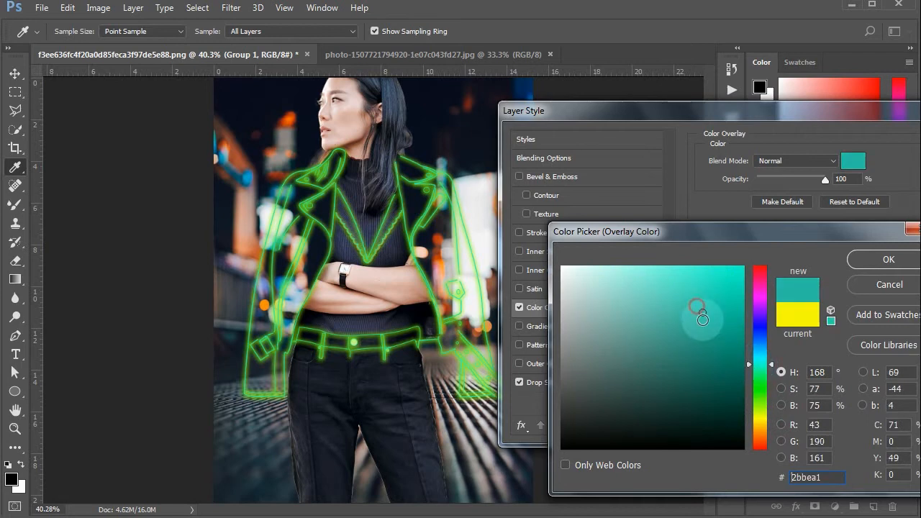
{"action": "mouse_move", "coordinate": [703, 318]}
{"action": "left_mouse_down"}
{"action": "mouse_move", "coordinate": [708, 382]}
{"action": "mouse_move", "coordinate": [713, 327]}
{"action": "left_mouse_up"}
{"action": "left_click_drag", "start_coordinate": [829, 230], "coordinate": [749, 238]}
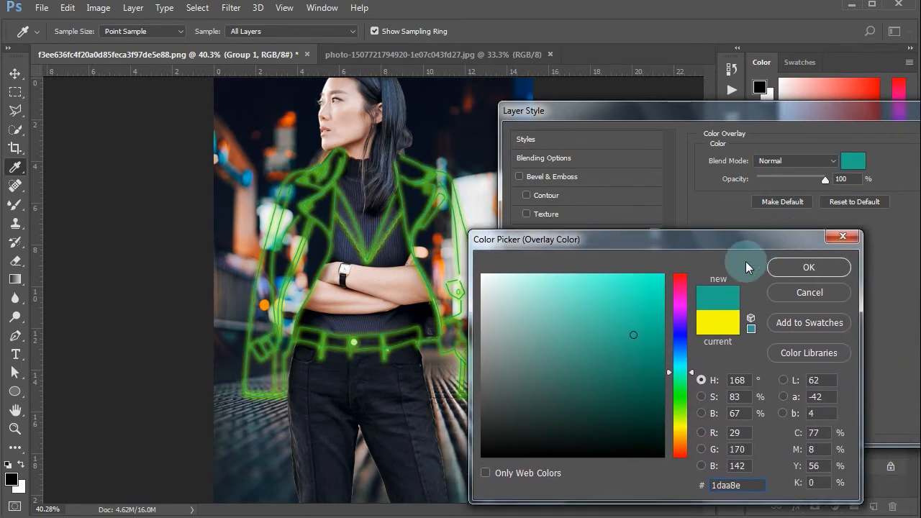
{"action": "left_click_drag", "start_coordinate": [643, 288], "coordinate": [666, 273]}
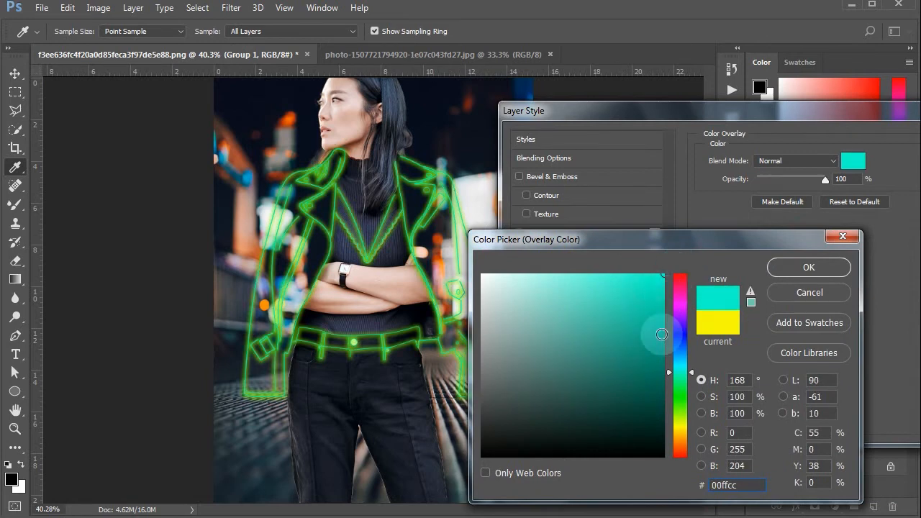
{"action": "left_click_drag", "start_coordinate": [668, 371], "coordinate": [686, 409]}
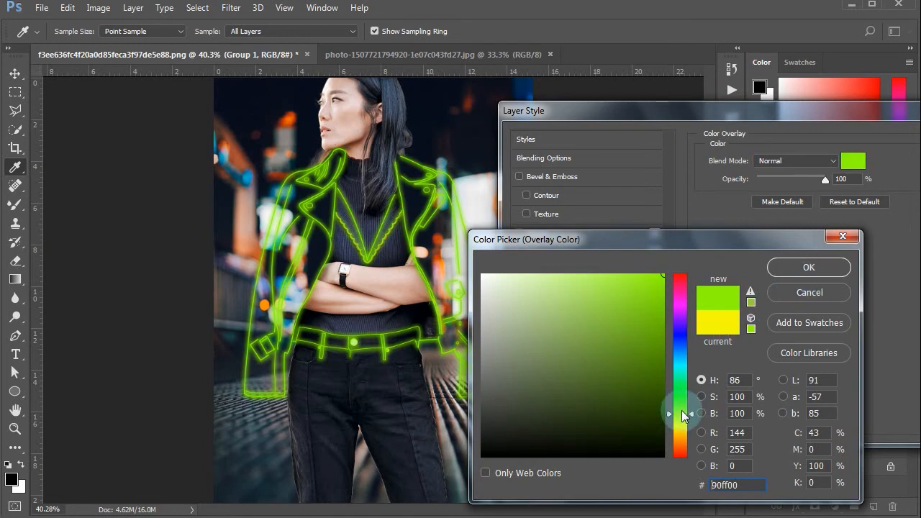
{"action": "left_click", "coordinate": [801, 290]}
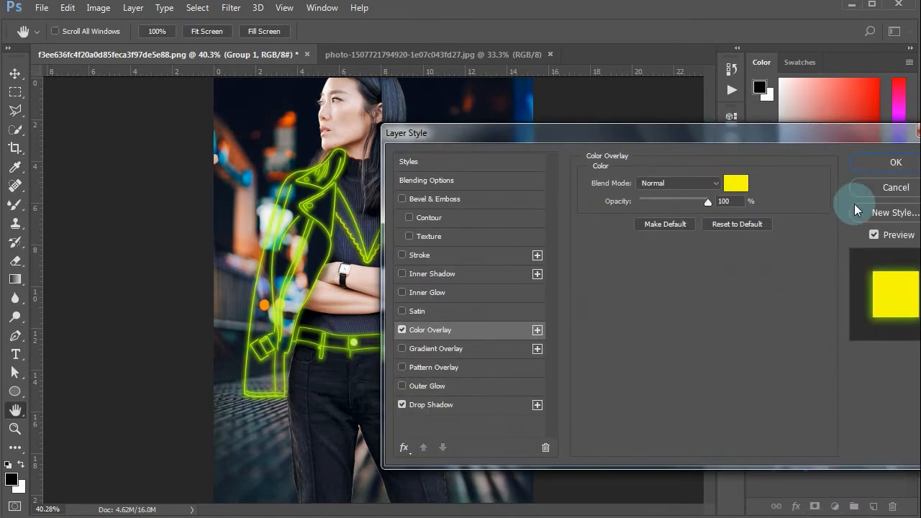
{"action": "left_click", "coordinate": [862, 185]}
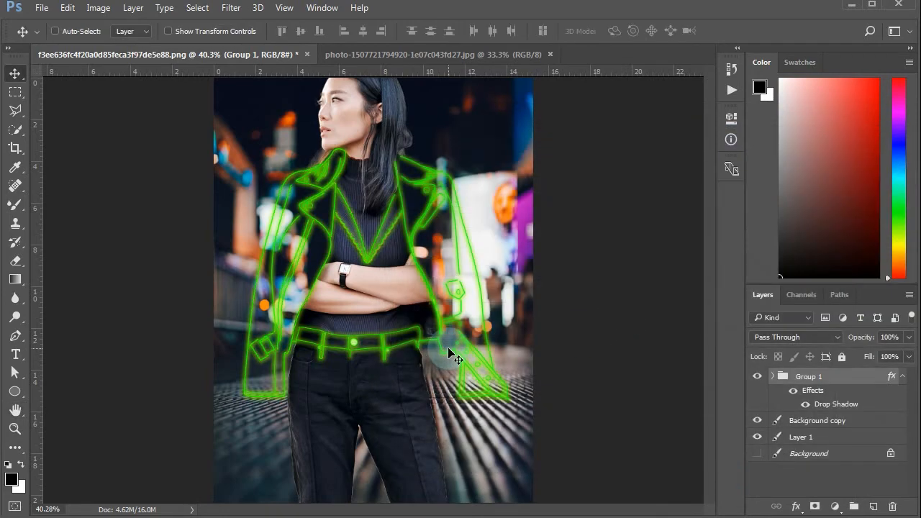
Step: Draw a curved 2 px green Pen shape along the turtleneck's top edge, from the jacket collar to the hair, inside Group 1
{"action": "scroll", "coordinate": [455, 353], "scroll_direction": "down", "scroll_amount": 2}
{"action": "scroll", "coordinate": [430, 235], "scroll_direction": "up", "scroll_amount": 4}
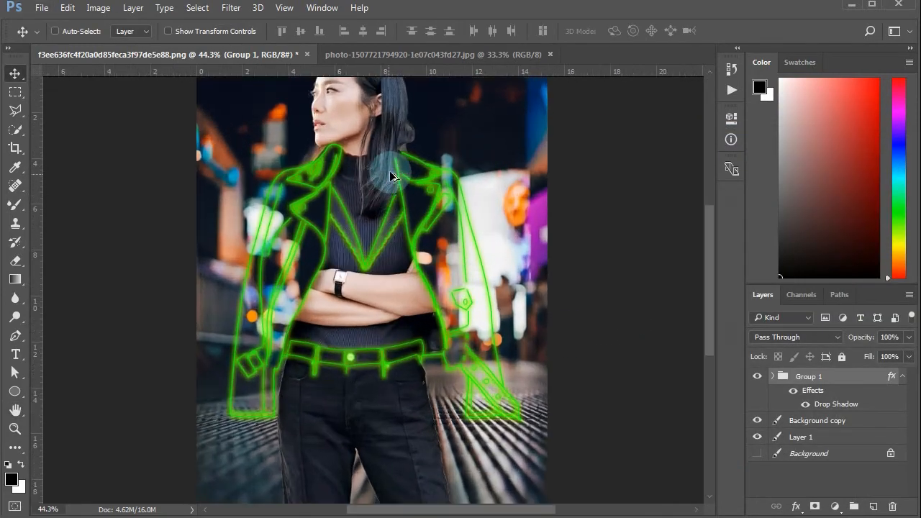
{"action": "scroll", "coordinate": [390, 156], "scroll_direction": "up", "scroll_amount": 4}
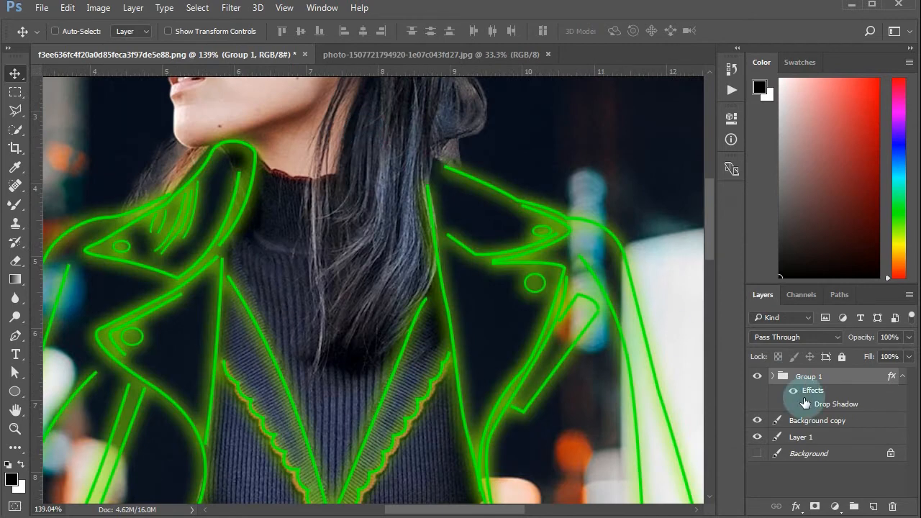
{"action": "left_click", "coordinate": [774, 377]}
{"action": "left_click", "coordinate": [812, 420]}
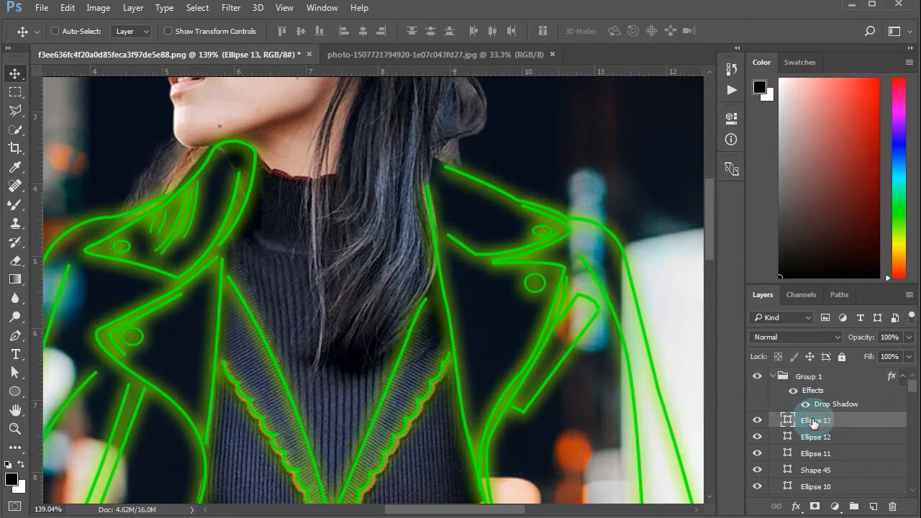
{"action": "left_click", "coordinate": [15, 336]}
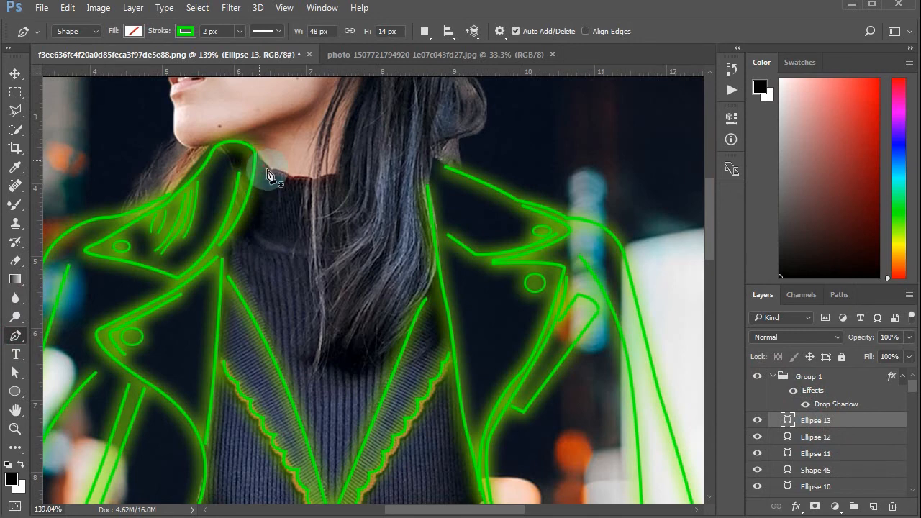
{"action": "left_click_drag", "start_coordinate": [259, 161], "coordinate": [272, 175]}
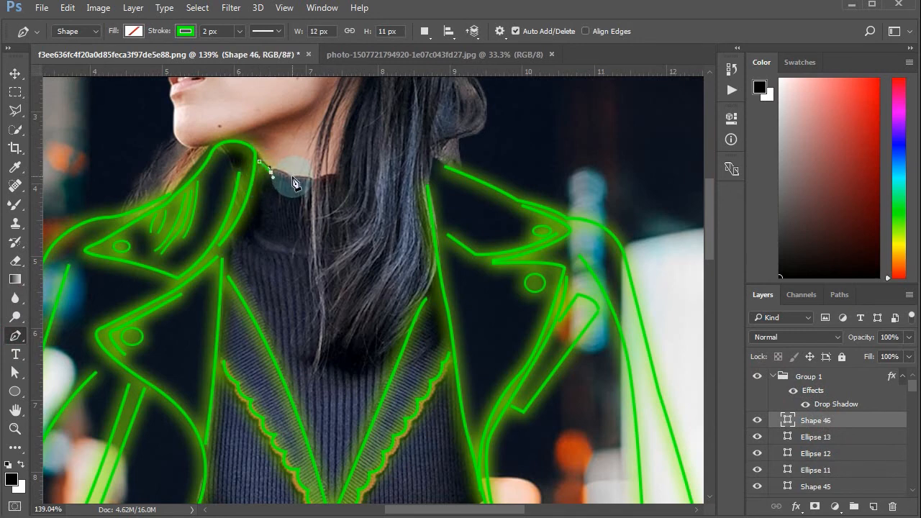
{"action": "left_click_drag", "start_coordinate": [315, 181], "coordinate": [326, 186]}
{"action": "key", "text": "ctrl+z"}
{"action": "scroll", "coordinate": [296, 182], "scroll_direction": "up", "scroll_amount": 3}
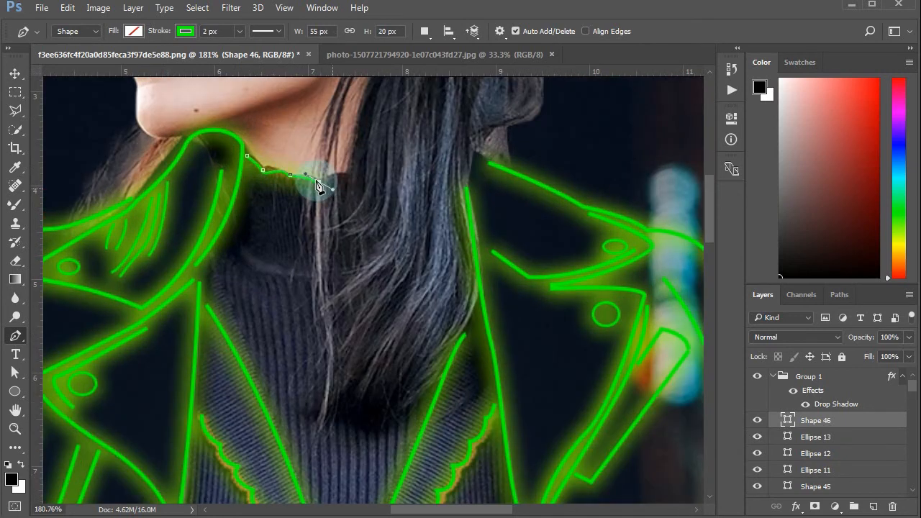
{"action": "left_click", "coordinate": [289, 175], "text": "alt"}
{"action": "left_click_drag", "start_coordinate": [348, 174], "coordinate": [360, 179]}
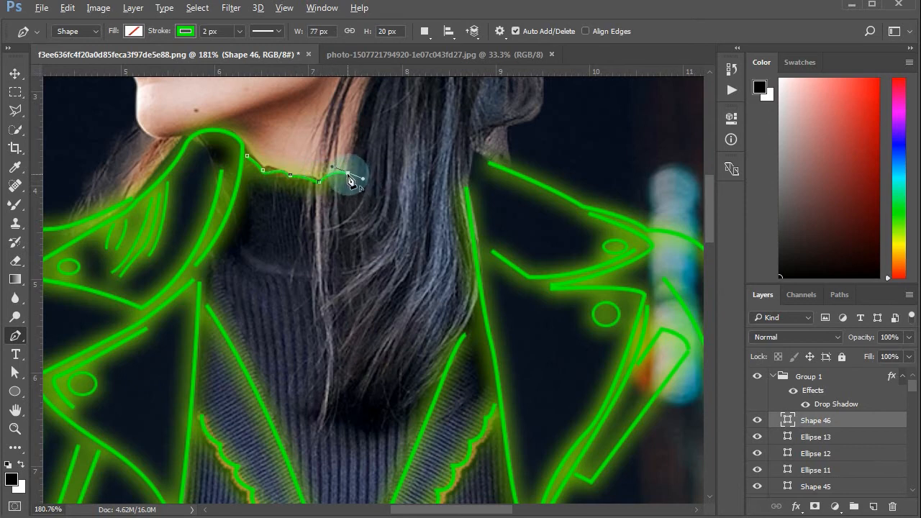
Step: Examine the whole composite with the green jacket outlines against the night-city background
{"action": "scroll", "coordinate": [391, 203], "scroll_direction": "down", "scroll_amount": 2}
{"action": "scroll", "coordinate": [395, 216], "scroll_direction": "down", "scroll_amount": 3}
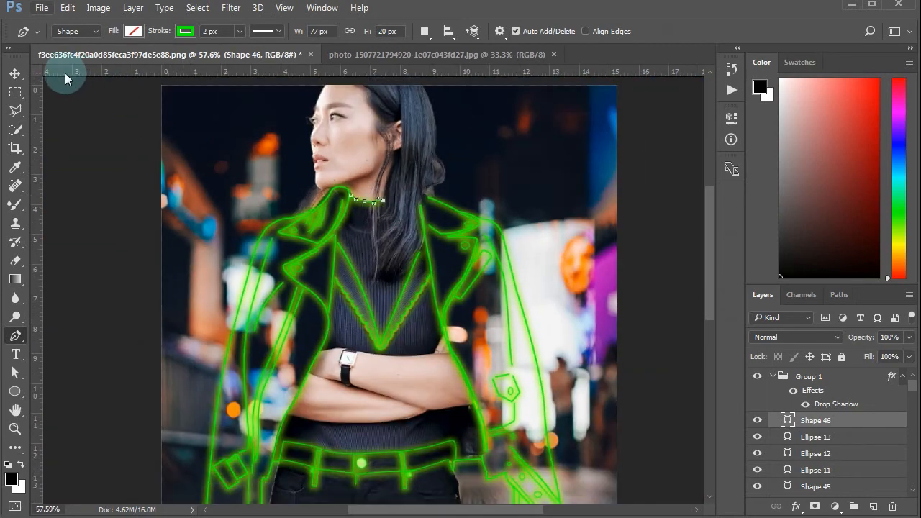
{"action": "left_click", "coordinate": [15, 72]}
{"action": "scroll", "coordinate": [386, 216], "scroll_direction": "down", "scroll_amount": 2}
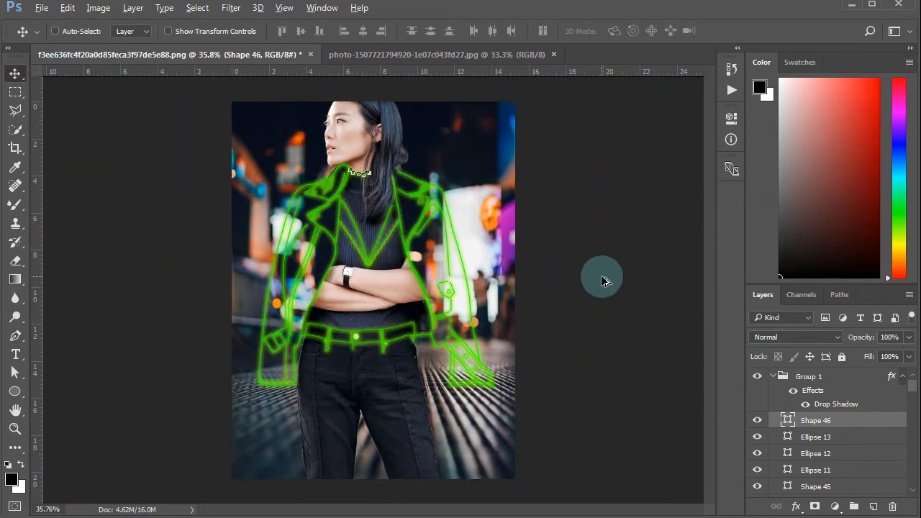
{"action": "scroll", "coordinate": [554, 291], "scroll_direction": "down", "scroll_amount": 1}
{"action": "scroll", "coordinate": [532, 299], "scroll_direction": "down", "scroll_amount": 2}
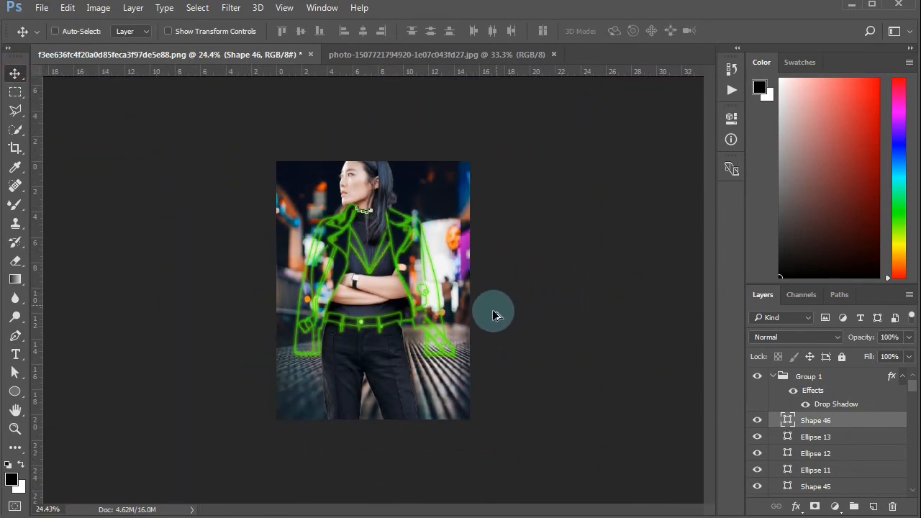
{"action": "scroll", "coordinate": [420, 379], "scroll_direction": "up", "scroll_amount": 2}
{"action": "scroll", "coordinate": [423, 389], "scroll_direction": "down", "scroll_amount": 1}
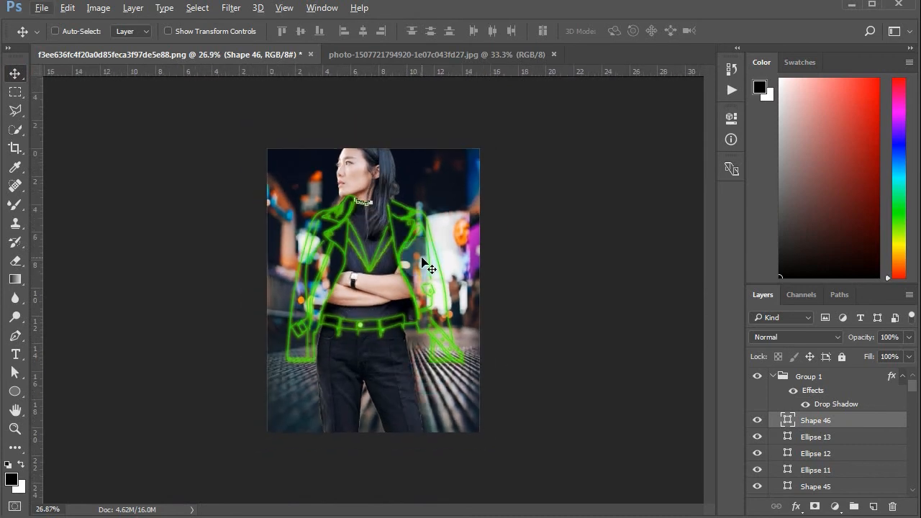